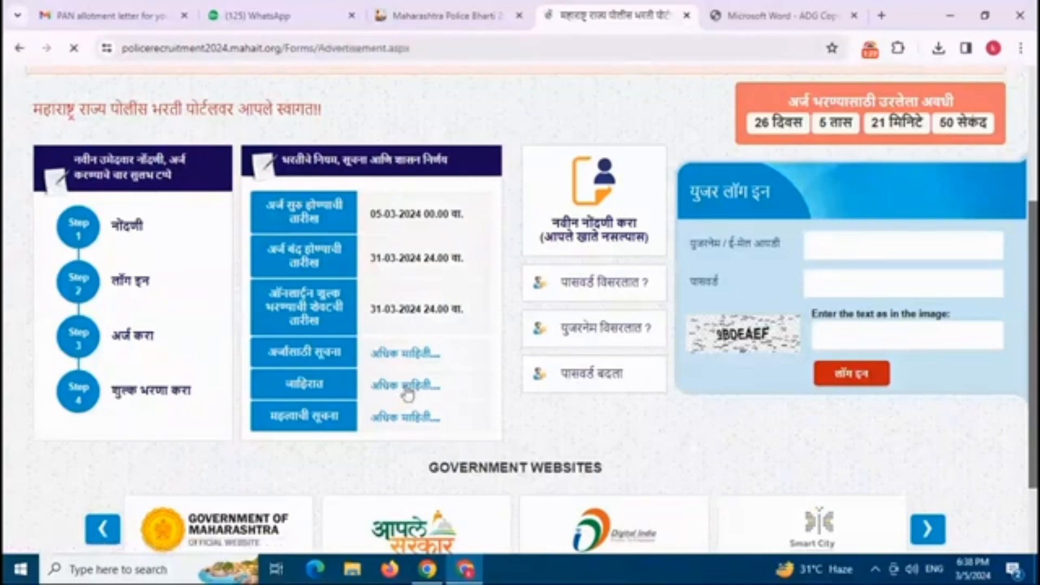
Step: Select Police Constable in the advertisement's post list and look through the police units list
{"action": "left_click", "coordinate": [278, 287]}
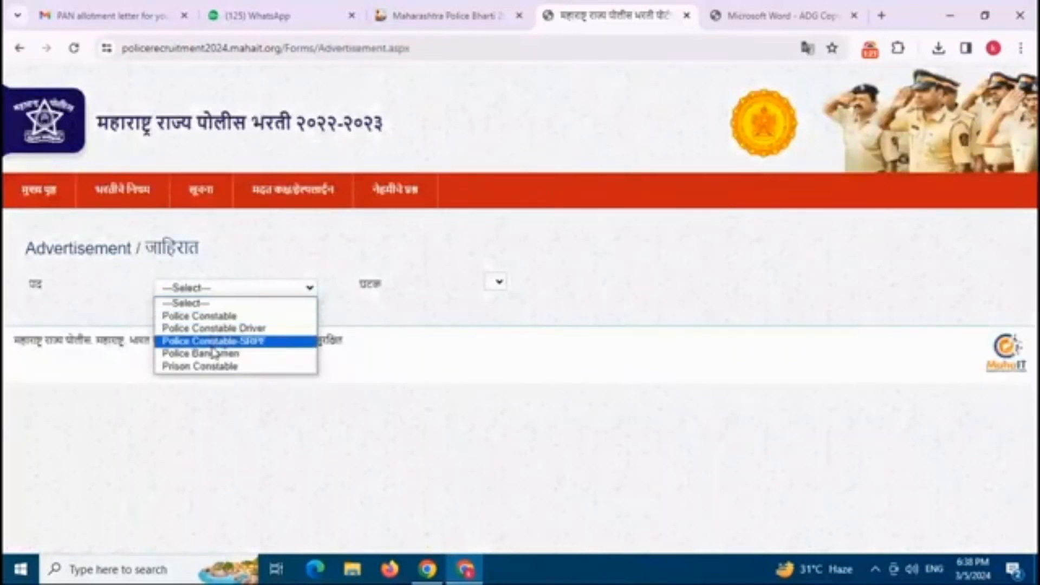
{"action": "left_click", "coordinate": [206, 316]}
{"action": "left_click", "coordinate": [534, 283]}
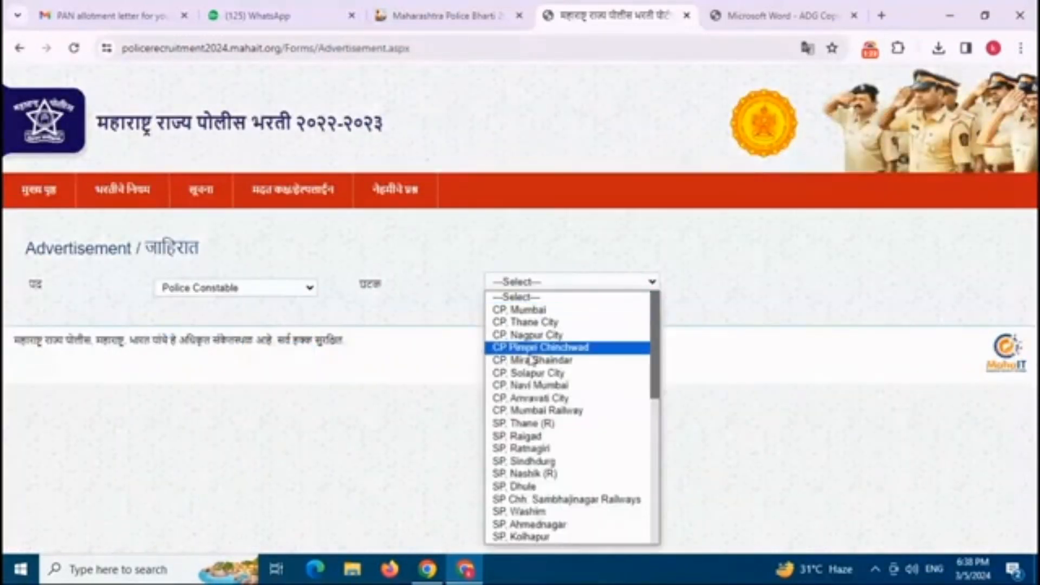
{"action": "left_click", "coordinate": [279, 289]}
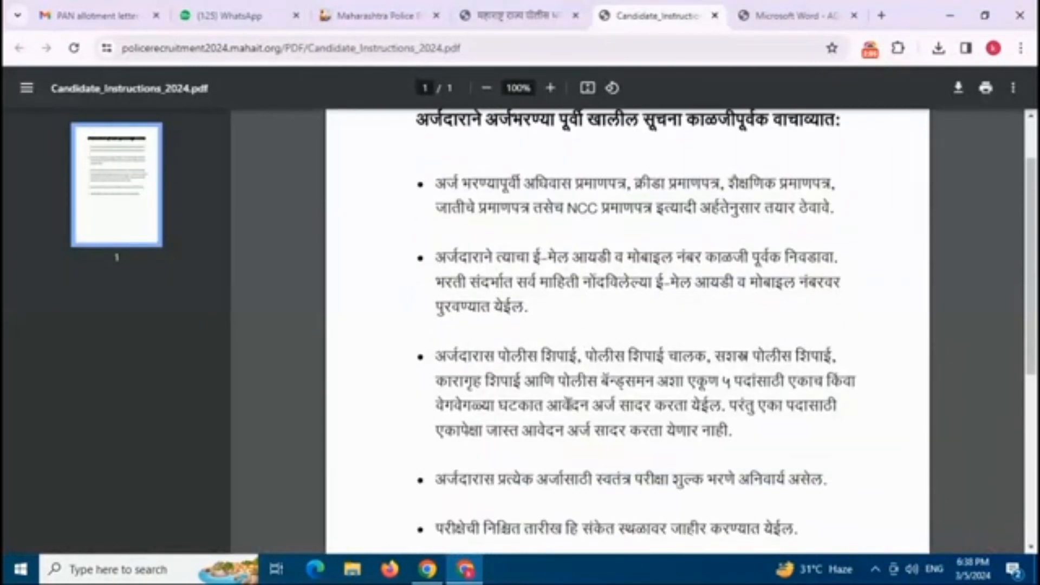
Step: Read through the candidate instructions PDF, then return to the portal home page
{"action": "scroll", "coordinate": [629, 325], "scroll_direction": "down", "scroll_amount": 2}
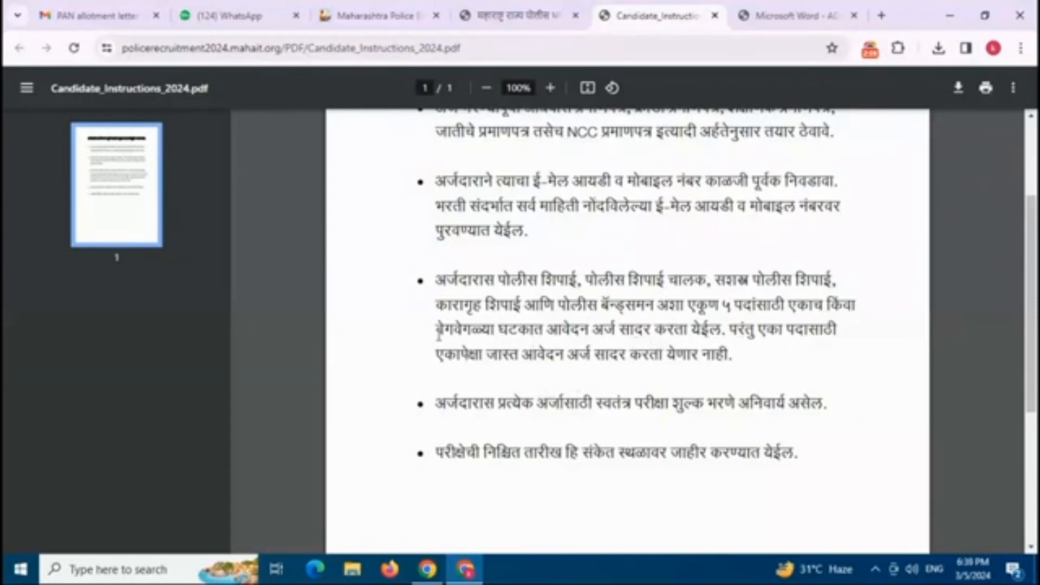
{"action": "scroll", "coordinate": [551, 370], "scroll_direction": "down", "scroll_amount": 3}
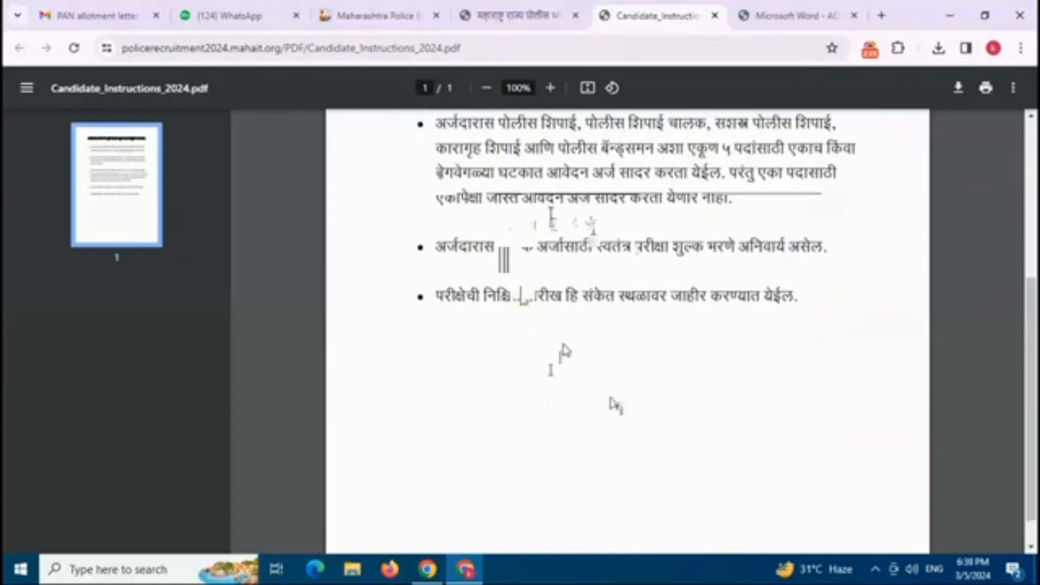
{"action": "scroll", "coordinate": [506, 174], "scroll_direction": "up", "scroll_amount": 8}
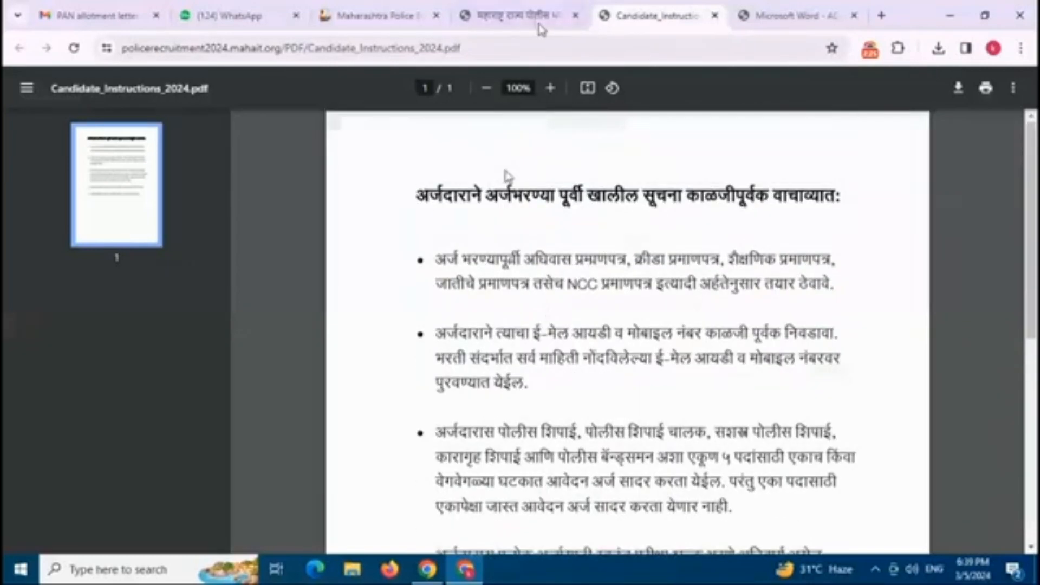
{"action": "left_click", "coordinate": [539, 24]}
{"action": "scroll", "coordinate": [429, 344], "scroll_direction": "up", "scroll_amount": 2}
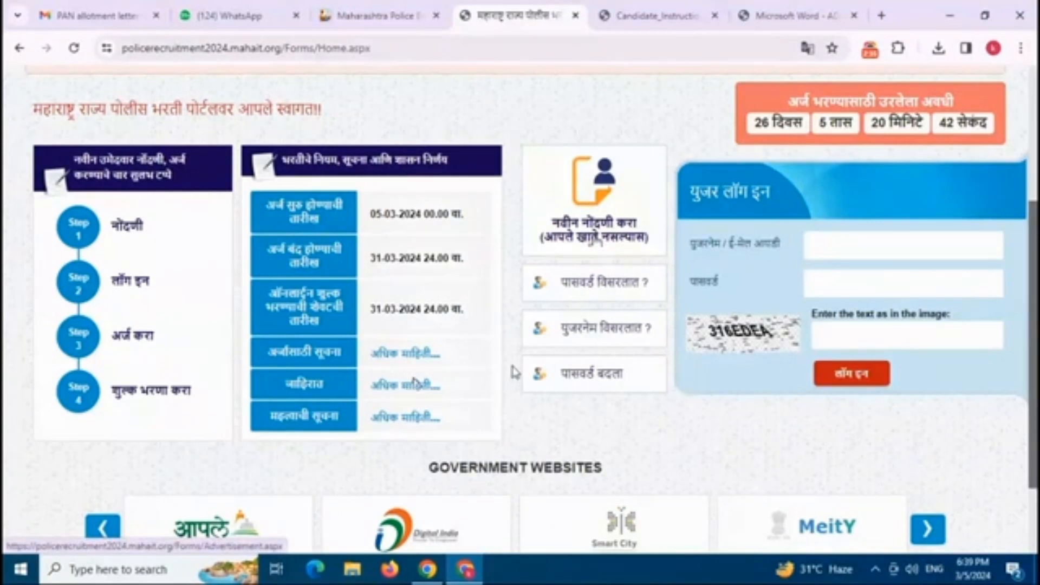
Step: Start a new candidate registration and enter the e-mail address and a password
{"action": "left_click", "coordinate": [597, 231]}
{"action": "scroll", "coordinate": [327, 297], "scroll_direction": "down", "scroll_amount": 3}
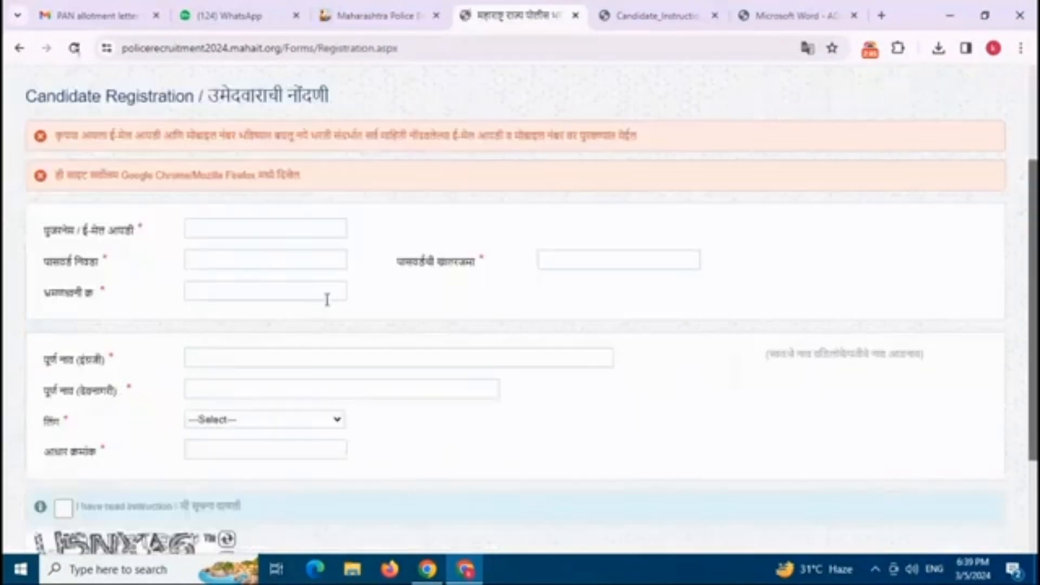
{"action": "left_click", "coordinate": [284, 228]}
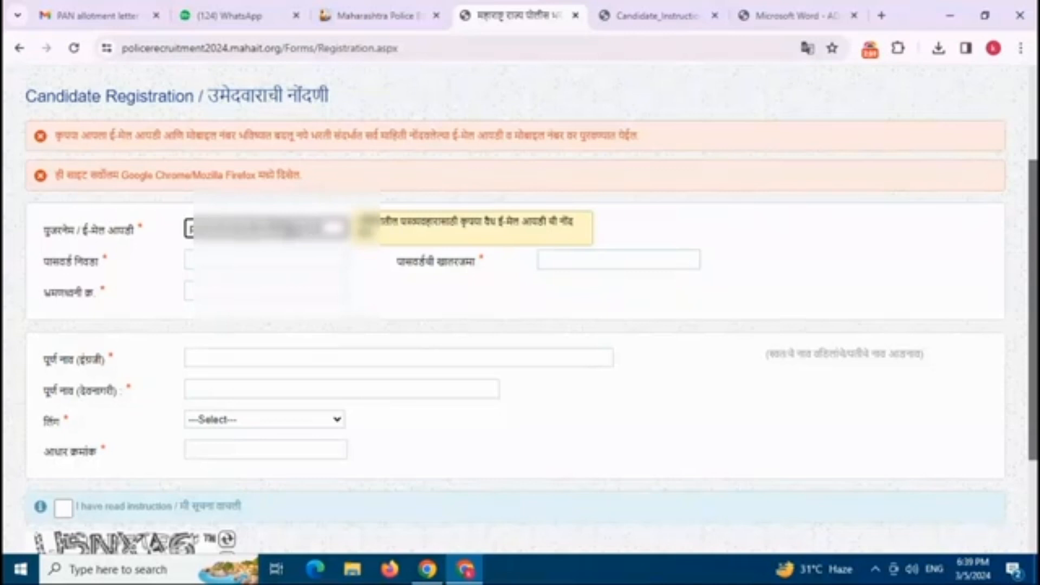
{"action": "left_click", "coordinate": [279, 259]}
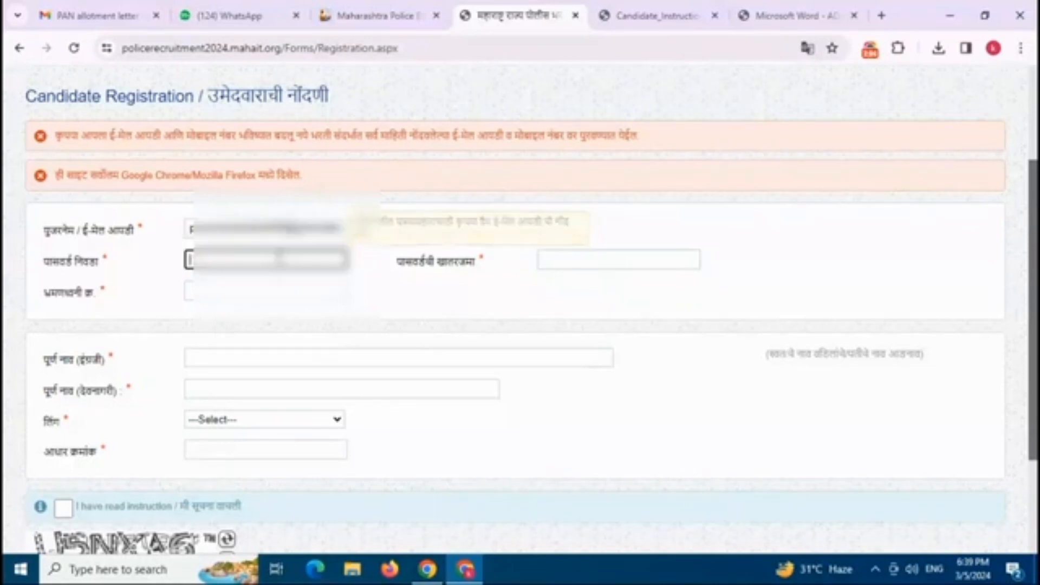
{"action": "type", "text": "••••"}
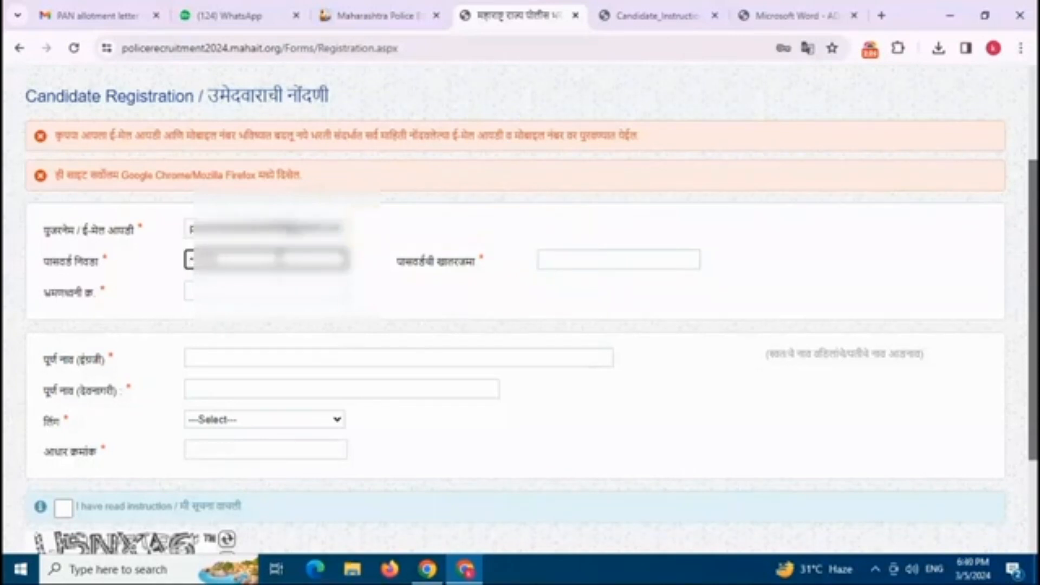
Step: Confirm the password and enter the mobile number and the candidate's full name in English
{"action": "left_click", "coordinate": [564, 265]}
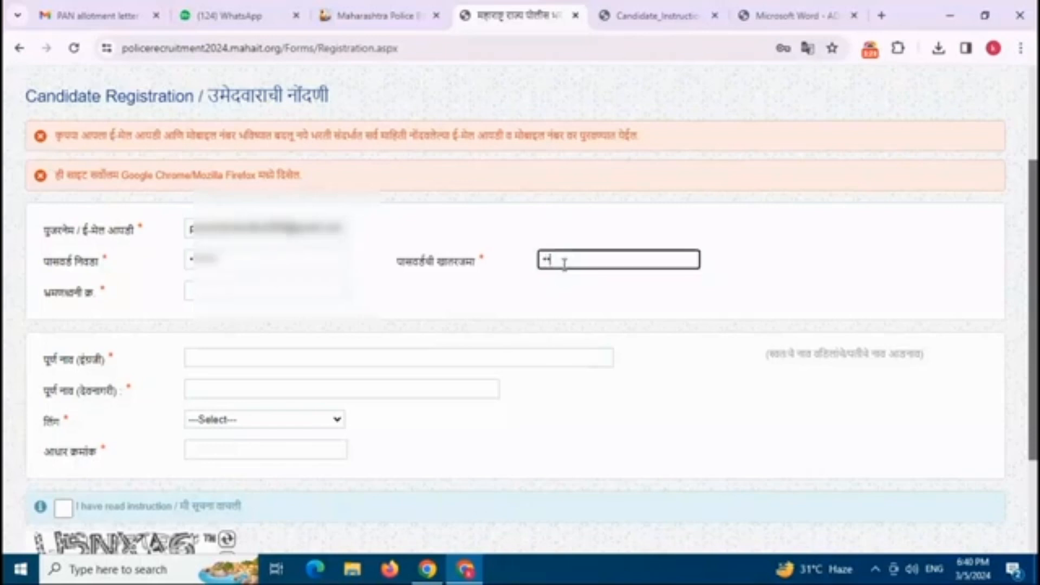
{"action": "type", "text": "•••••••••"}
{"action": "key", "text": "Tab"}
{"action": "type", "text": "7•"}
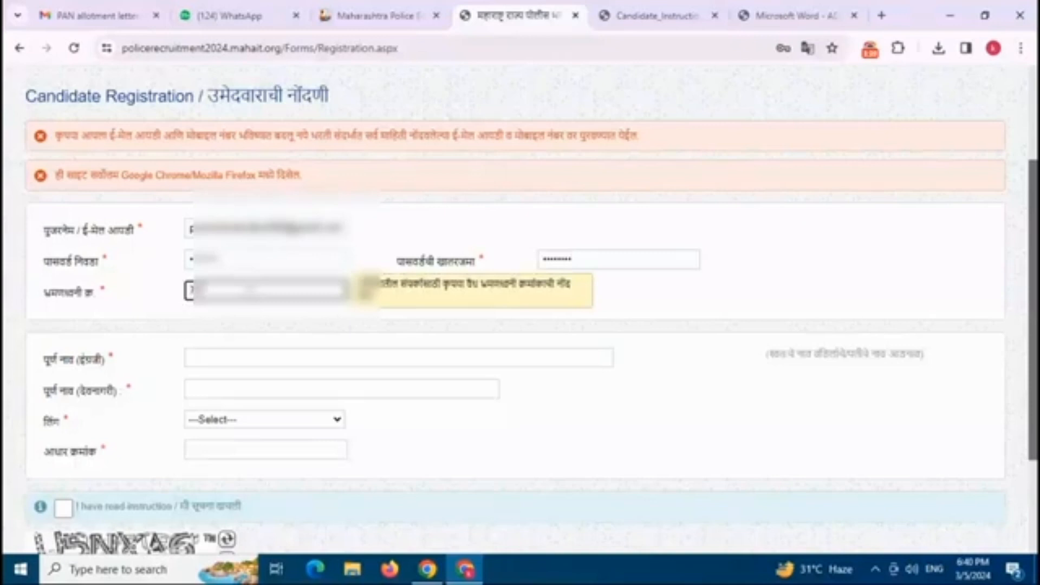
{"action": "type", "text": "••••"}
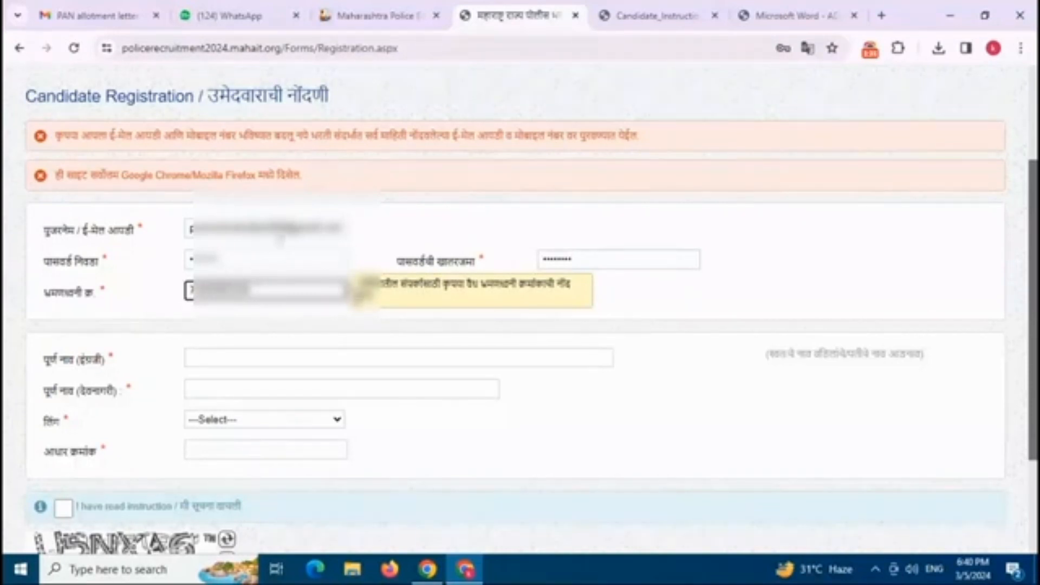
{"action": "left_click", "coordinate": [341, 357]}
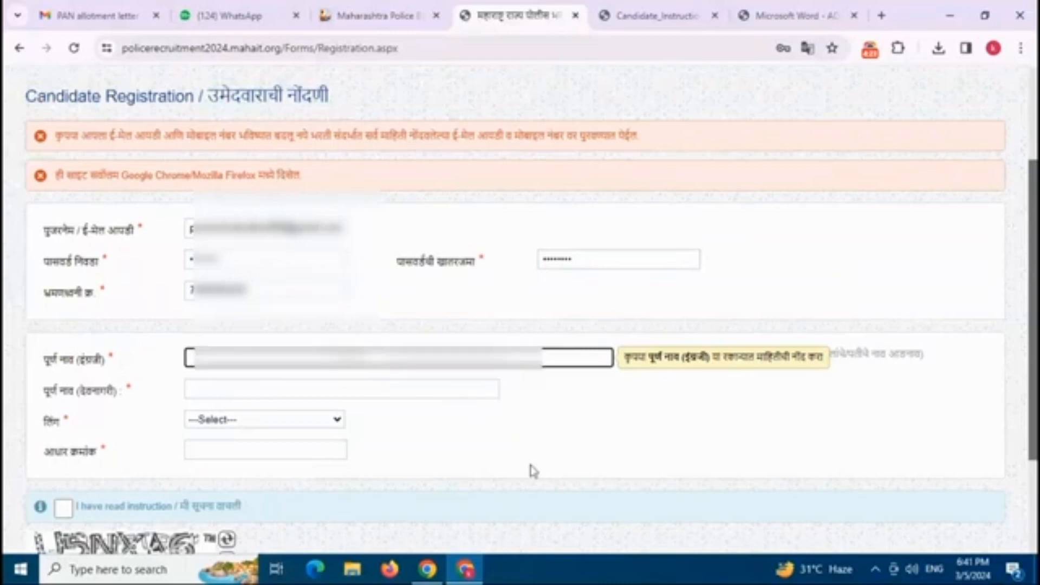
{"action": "type", "text": "P•••"}
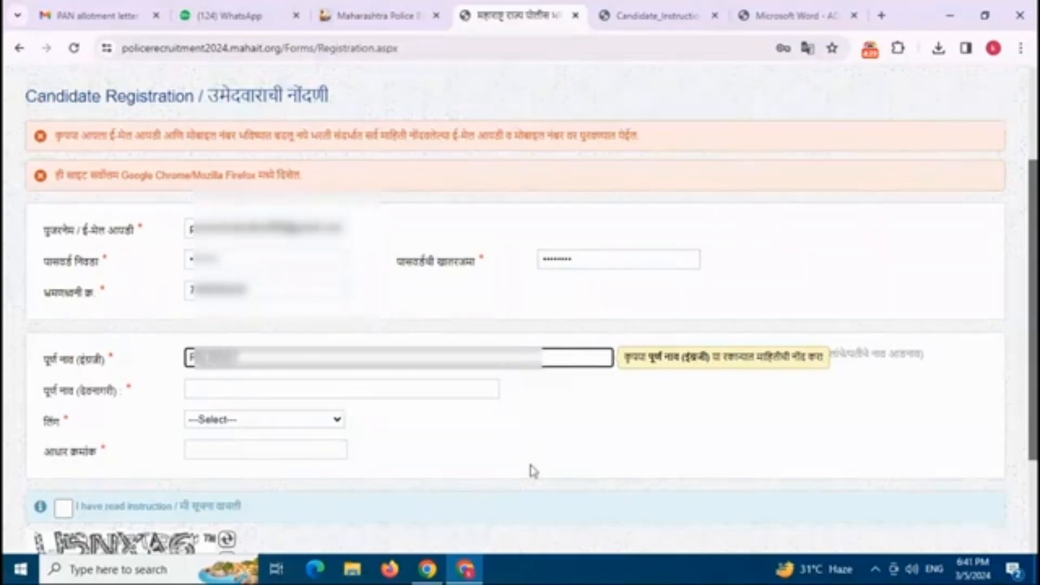
{"action": "type", "text": "•••••"}
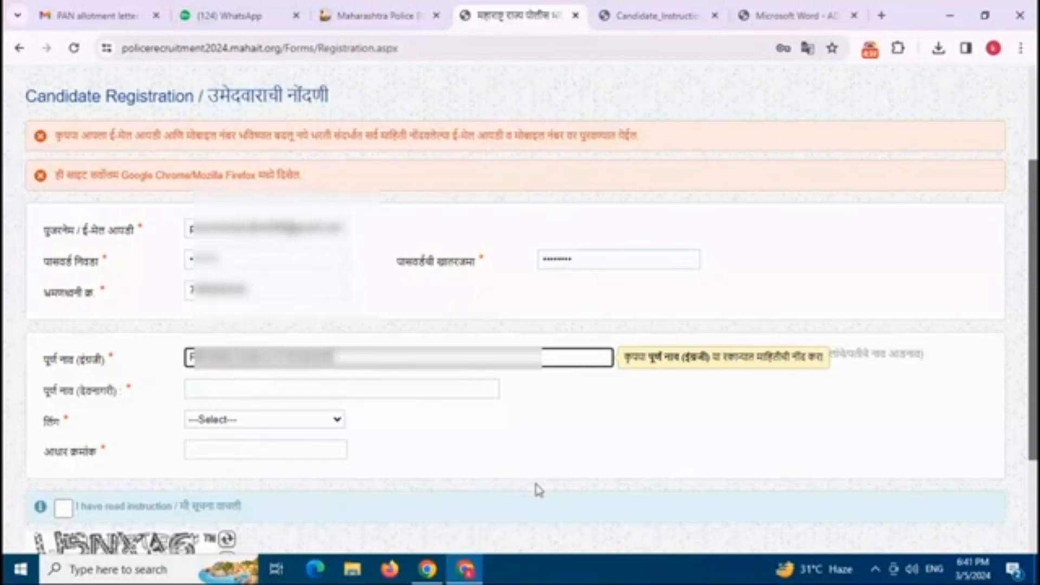
{"action": "scroll", "coordinate": [393, 412], "scroll_direction": "down", "scroll_amount": 1}
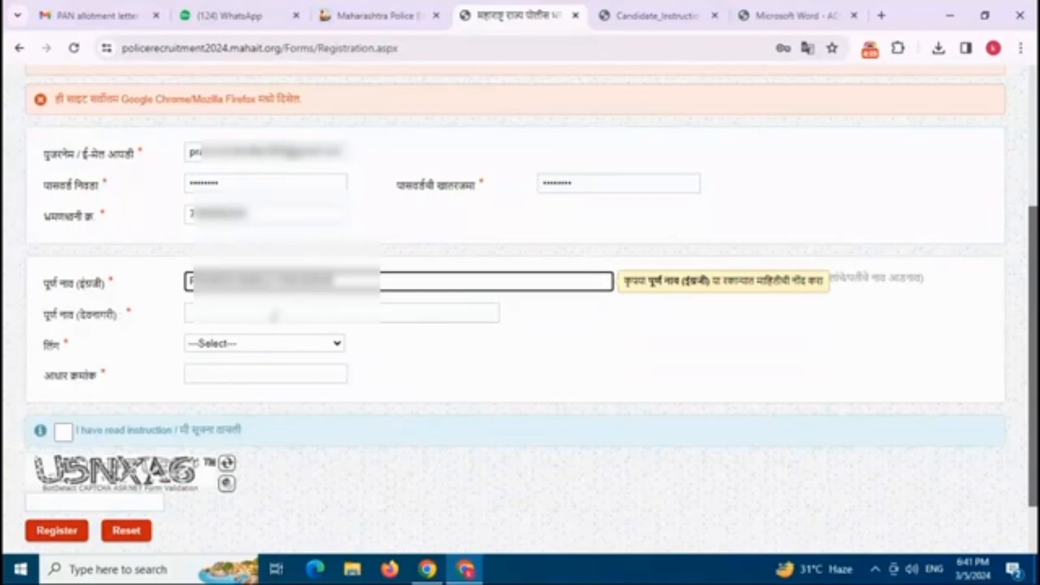
Step: Switch the keyboard to Marathi input and correct the full name in Devanagari
{"action": "left_click", "coordinate": [492, 344]}
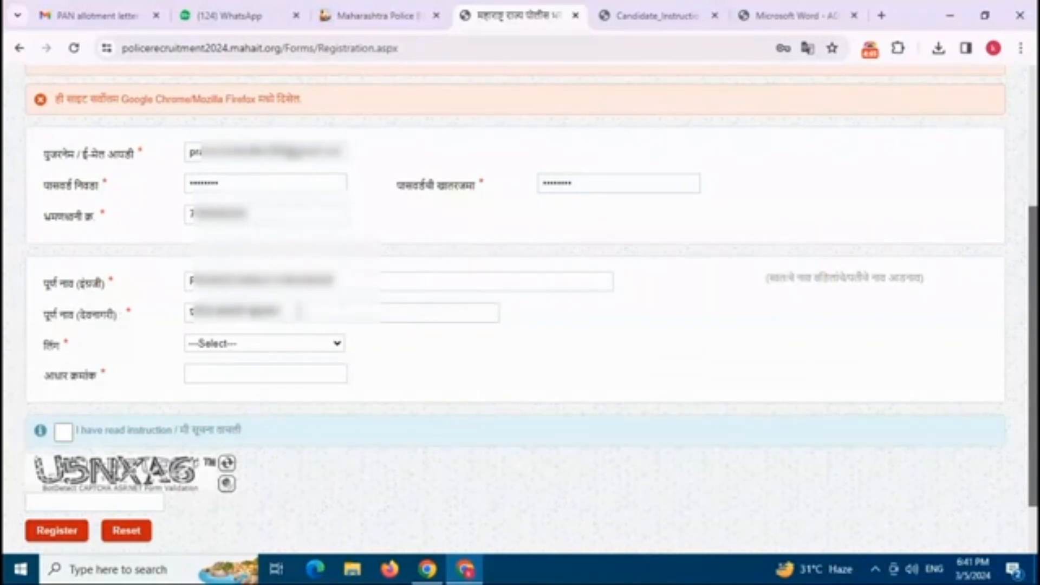
{"action": "left_click", "coordinate": [932, 573]}
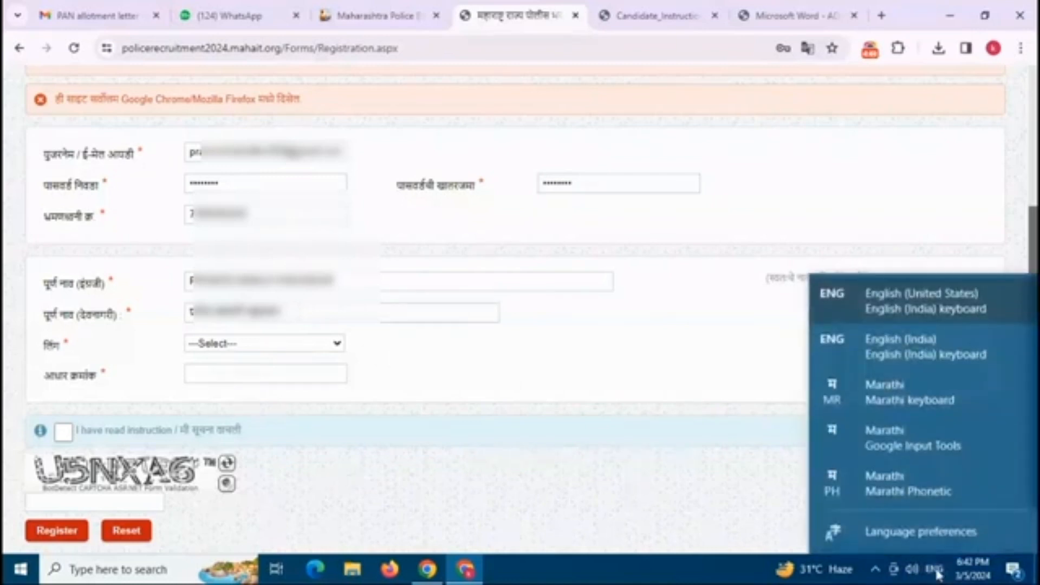
{"action": "left_click", "coordinate": [889, 436]}
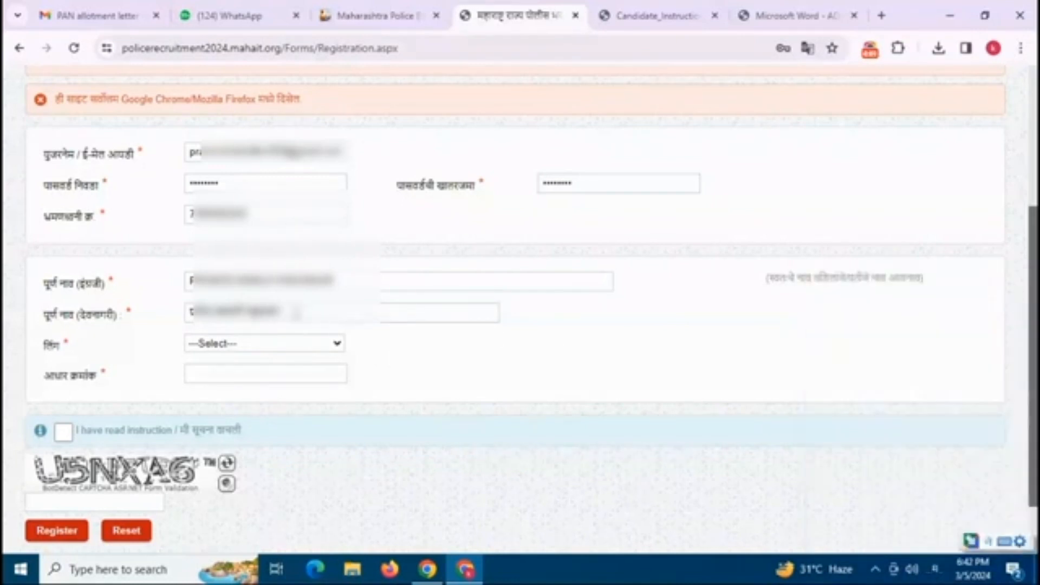
{"action": "left_click", "coordinate": [336, 320]}
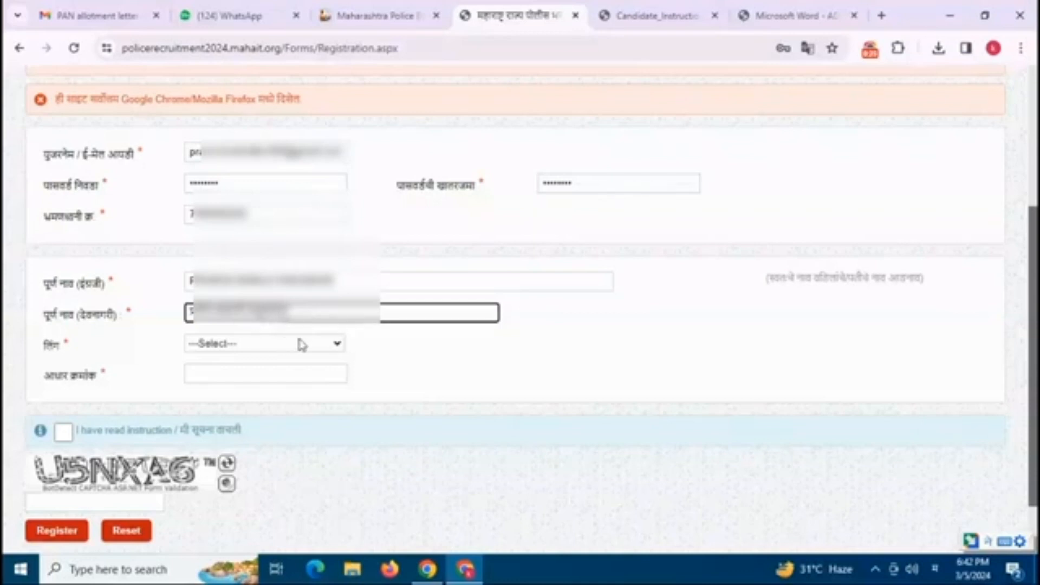
{"action": "left_click", "coordinate": [424, 349]}
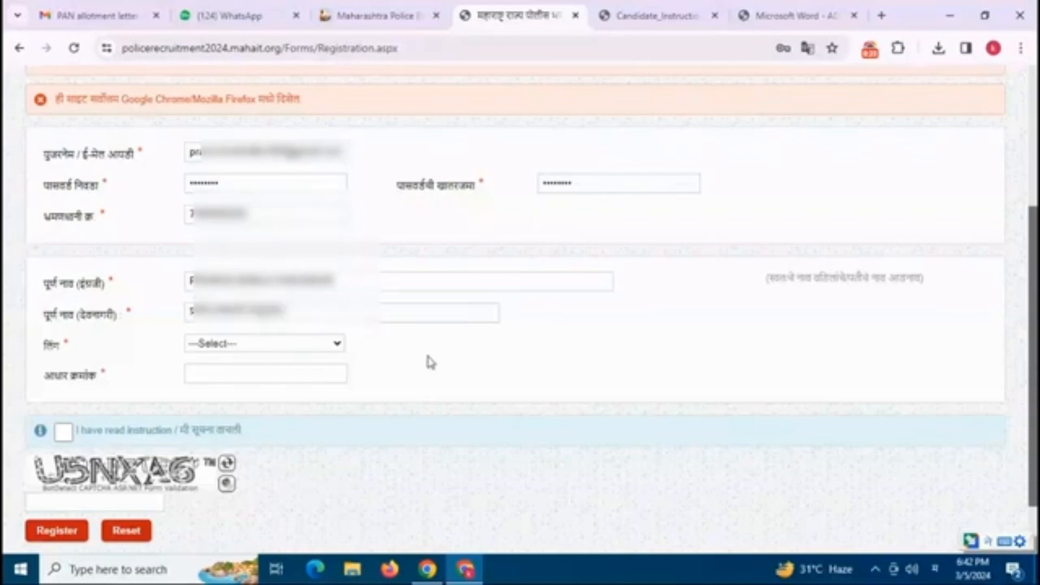
Step: Set gender to Male, enter the Aadhaar number, and tick the instructions-read box
{"action": "left_click", "coordinate": [279, 346]}
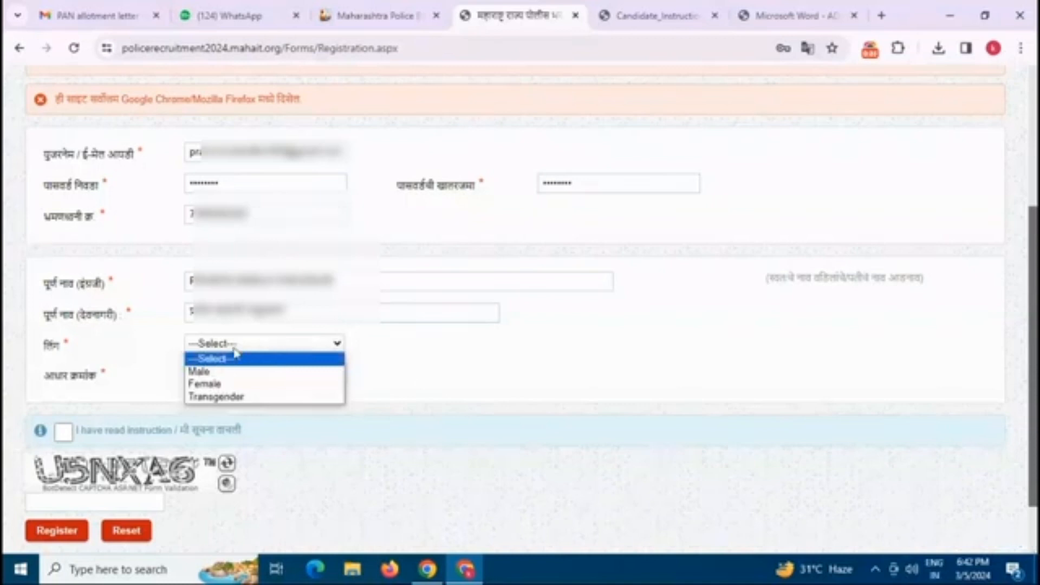
{"action": "left_click", "coordinate": [217, 372]}
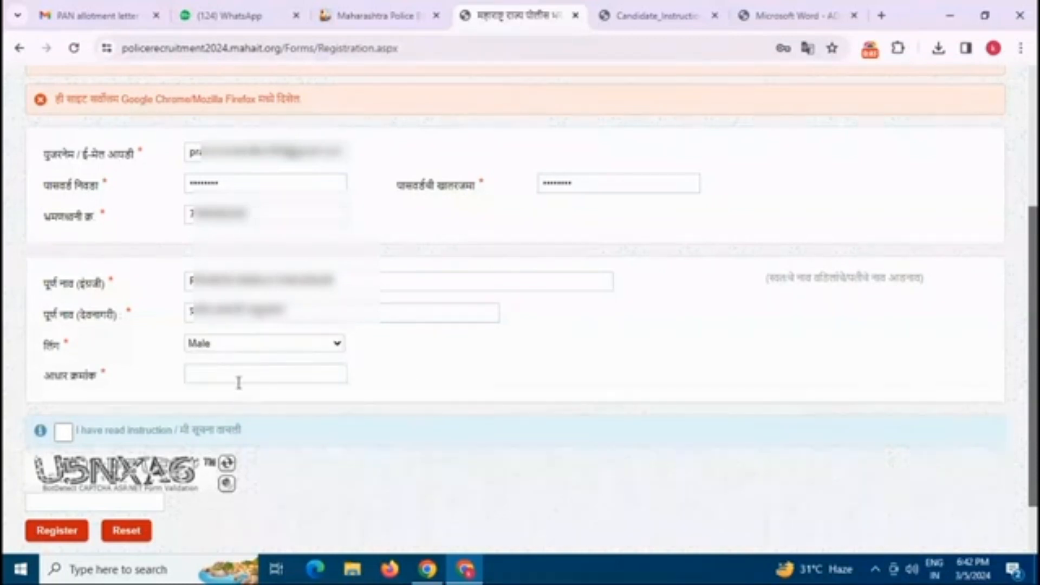
{"action": "left_click", "coordinate": [238, 379]}
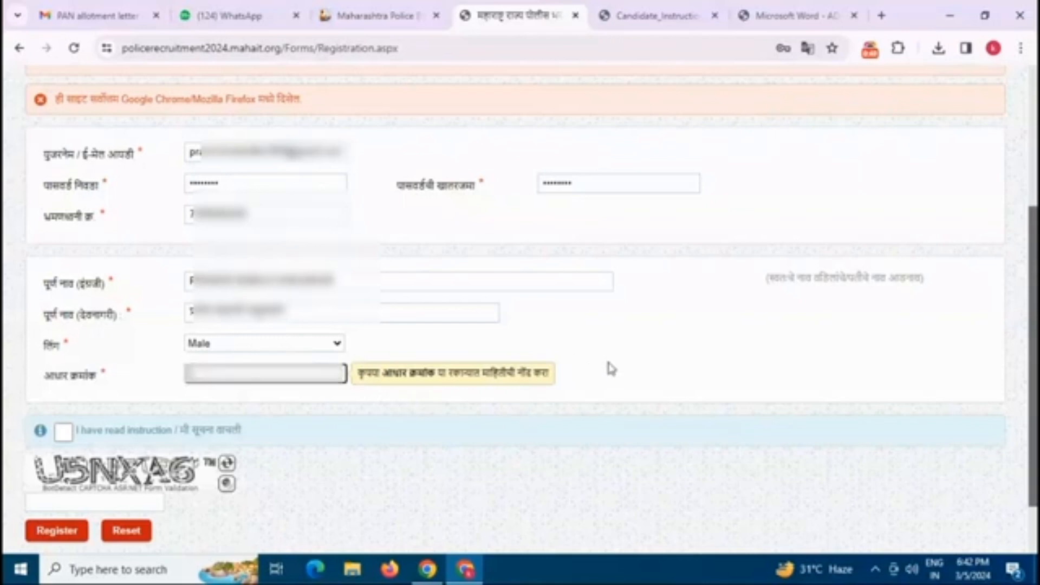
{"action": "type", "text": "******"}
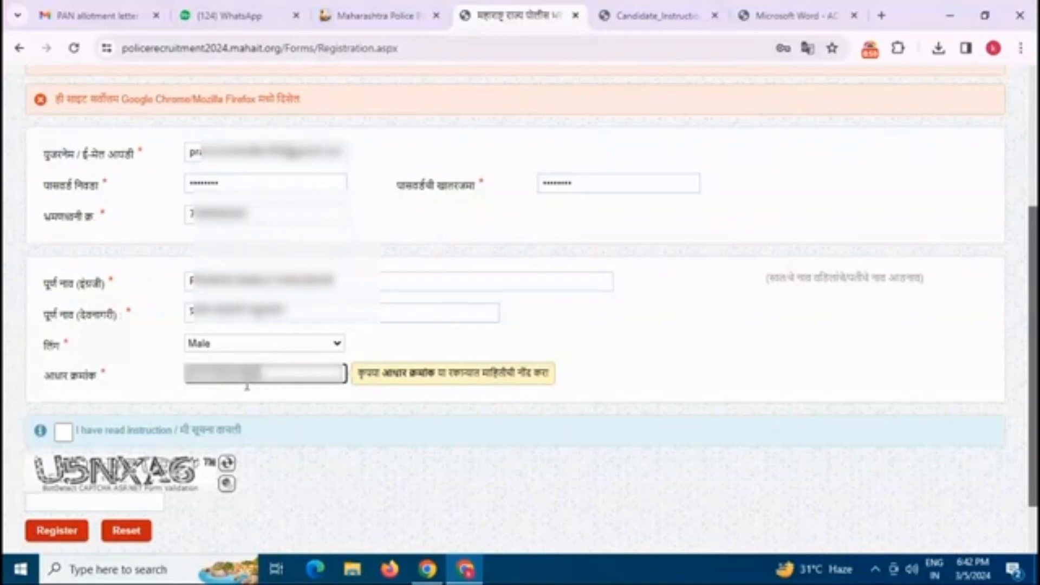
{"action": "left_click", "coordinate": [63, 433]}
{"action": "scroll", "coordinate": [172, 405], "scroll_direction": "down", "scroll_amount": 1}
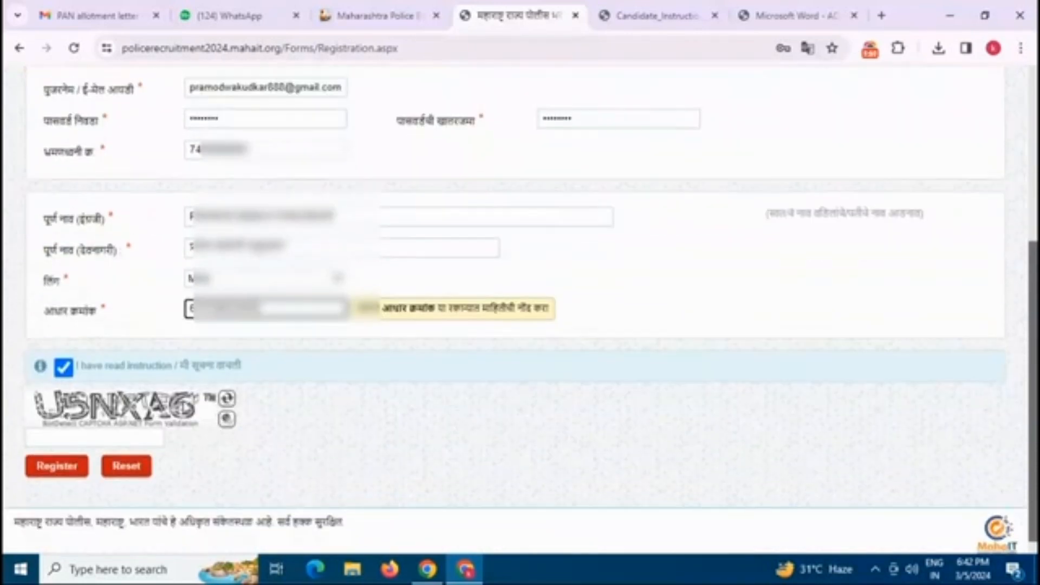
Step: Enter captcha U5NXA6, submit the registration, and dismiss the e-mail verification notice
{"action": "left_click", "coordinate": [142, 427]}
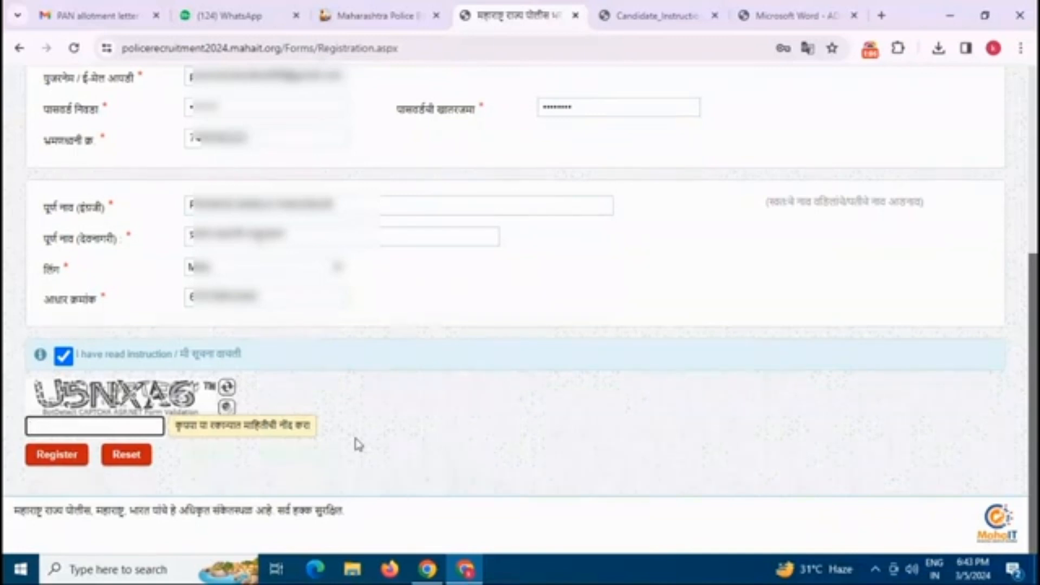
{"action": "type", "text": "U5NXA6"}
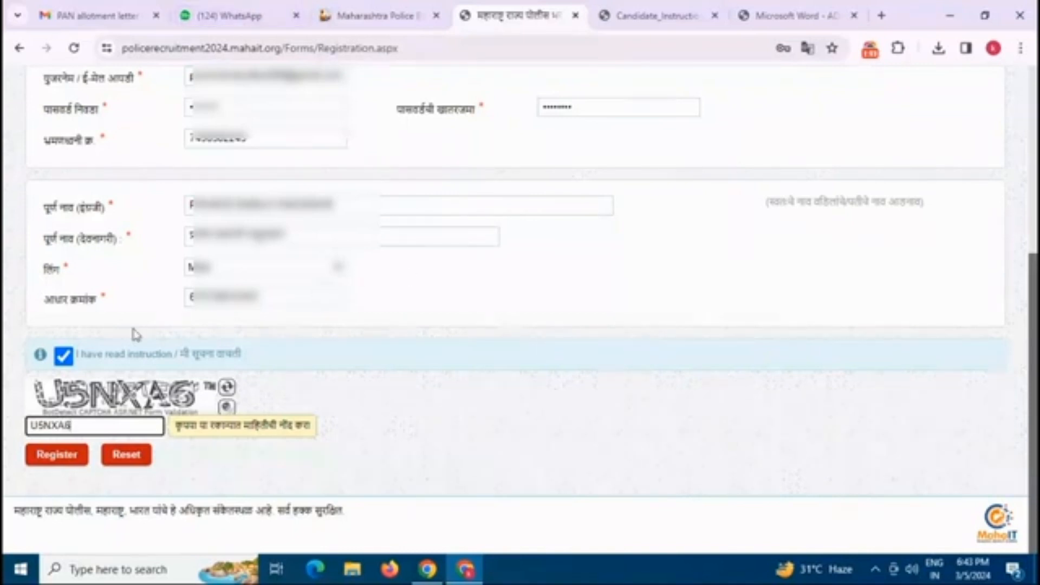
{"action": "left_click", "coordinate": [57, 455]}
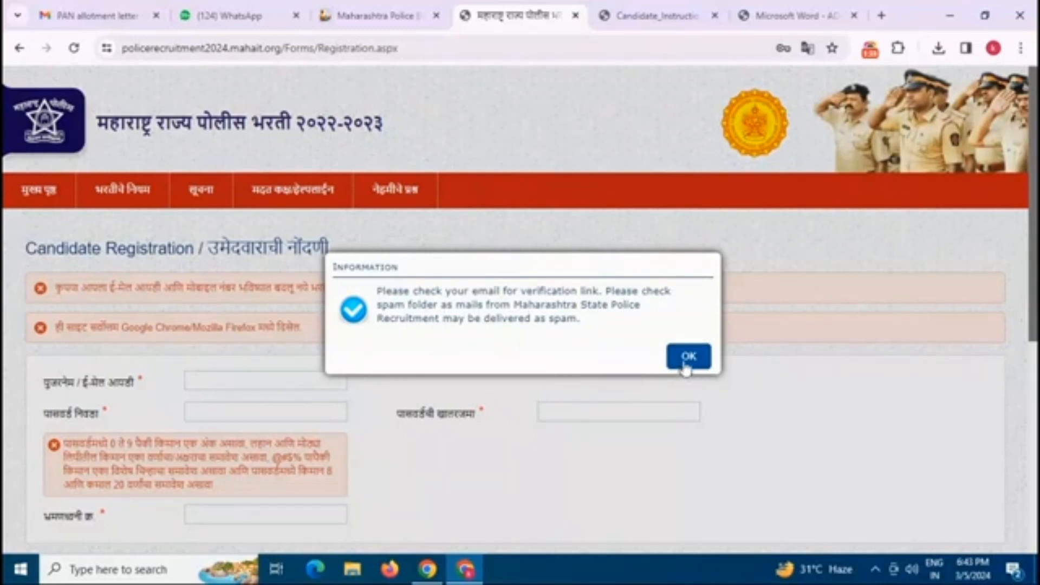
{"action": "left_click", "coordinate": [687, 357]}
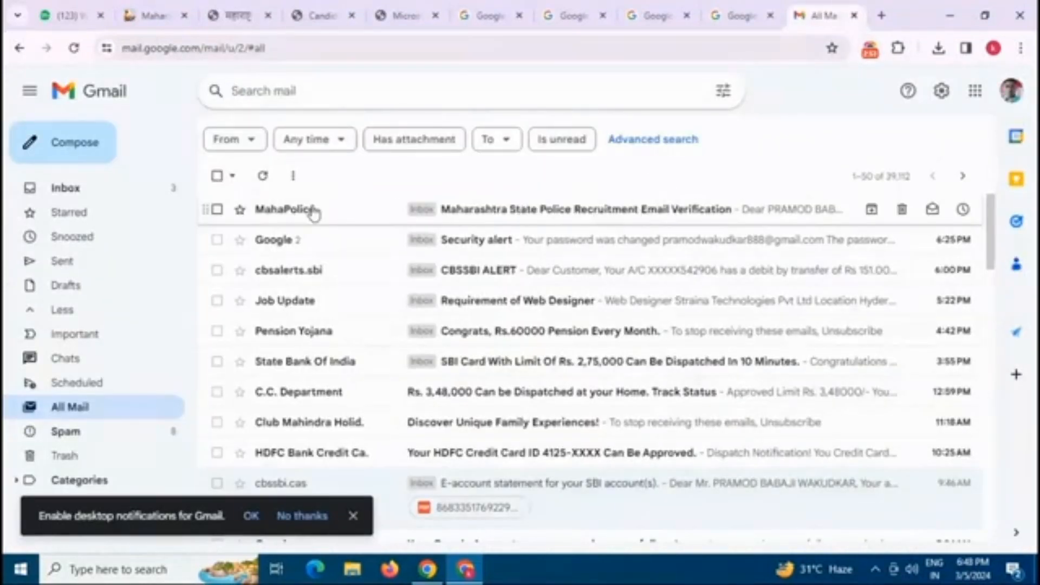
Step: Open the MahaPolice Email Verification message in Gmail and follow its Verify link
{"action": "left_click", "coordinate": [555, 209]}
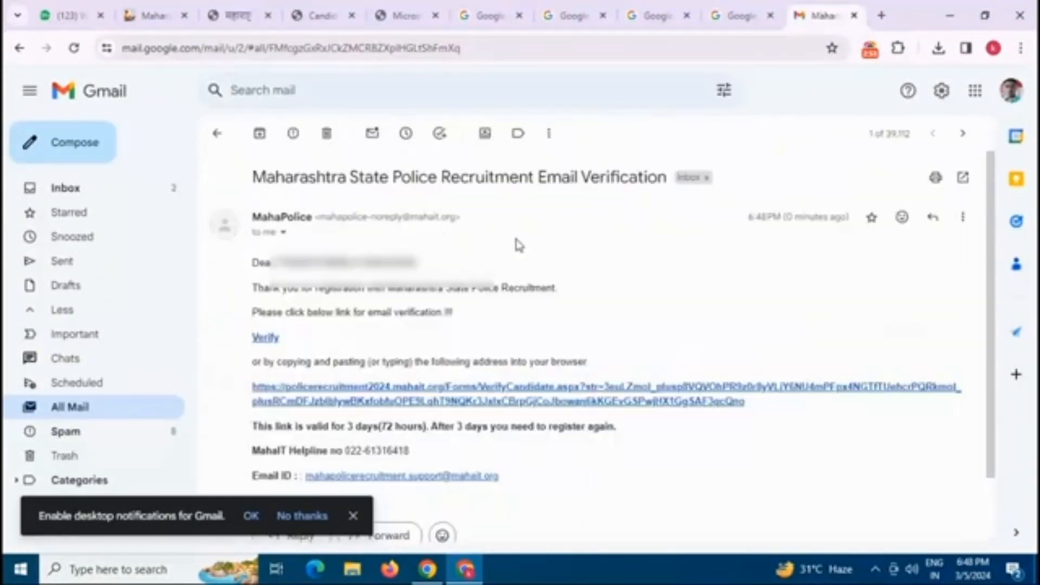
{"action": "left_click", "coordinate": [268, 342]}
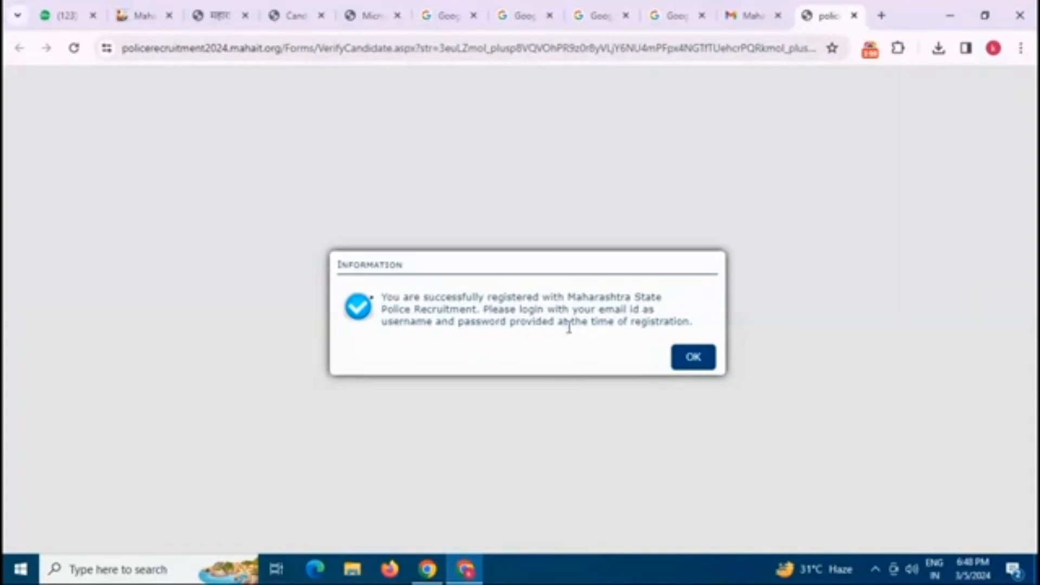
Step: Acknowledge successful registration, log in to the candidate account, and decline saving the password
{"action": "left_click", "coordinate": [692, 359]}
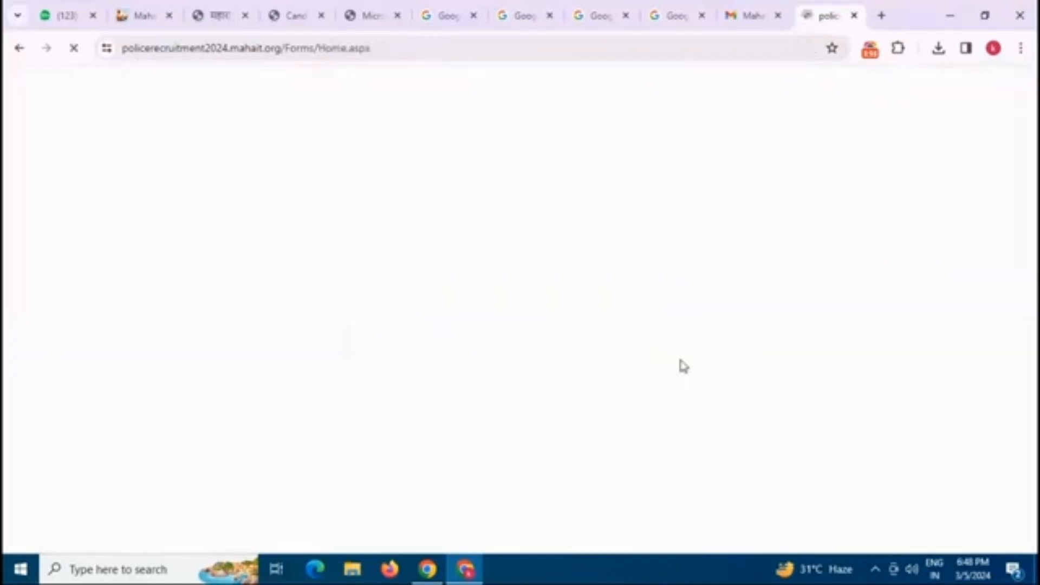
{"action": "scroll", "coordinate": [602, 297], "scroll_direction": "down", "scroll_amount": 2}
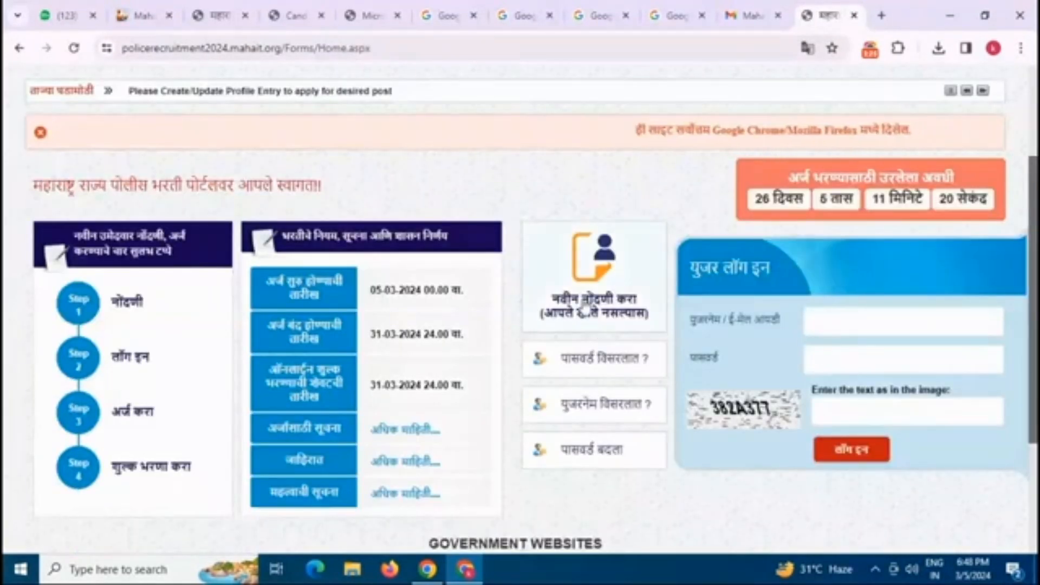
{"action": "scroll", "coordinate": [581, 302], "scroll_direction": "down", "scroll_amount": 1}
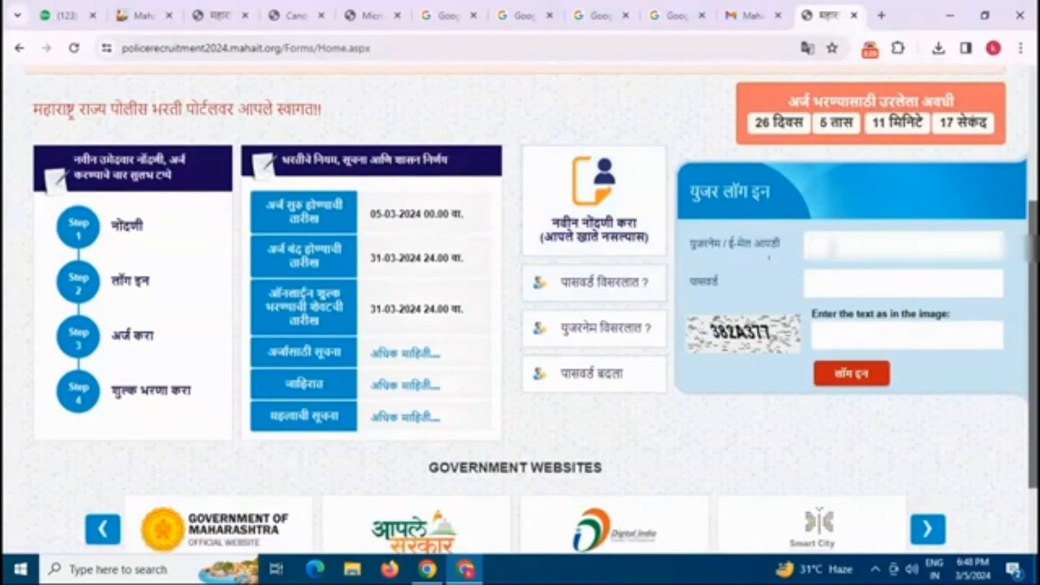
{"action": "scroll", "coordinate": [813, 254], "scroll_direction": "up", "scroll_amount": 3}
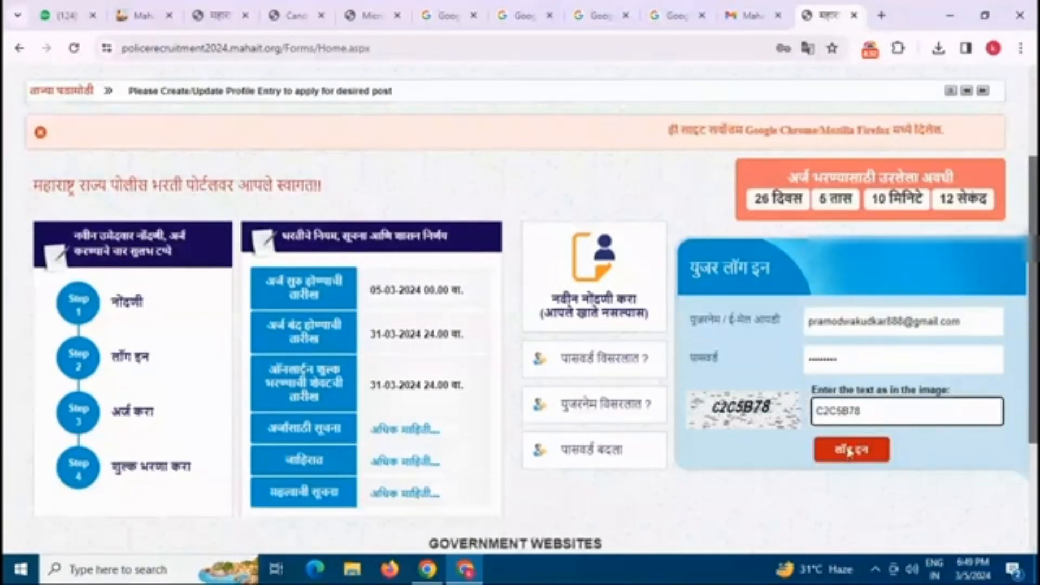
{"action": "left_click", "coordinate": [851, 450]}
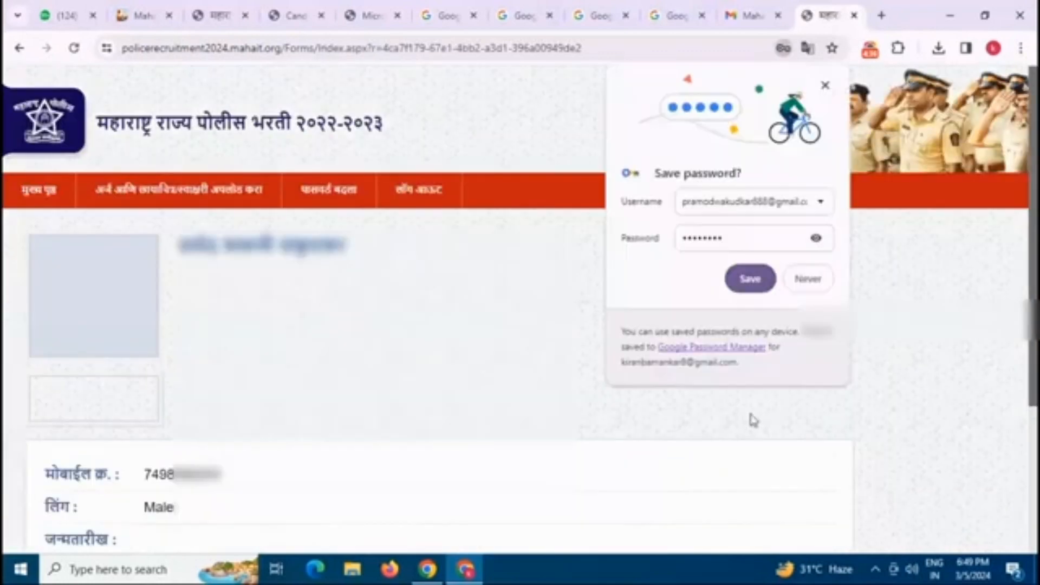
{"action": "left_click", "coordinate": [815, 279]}
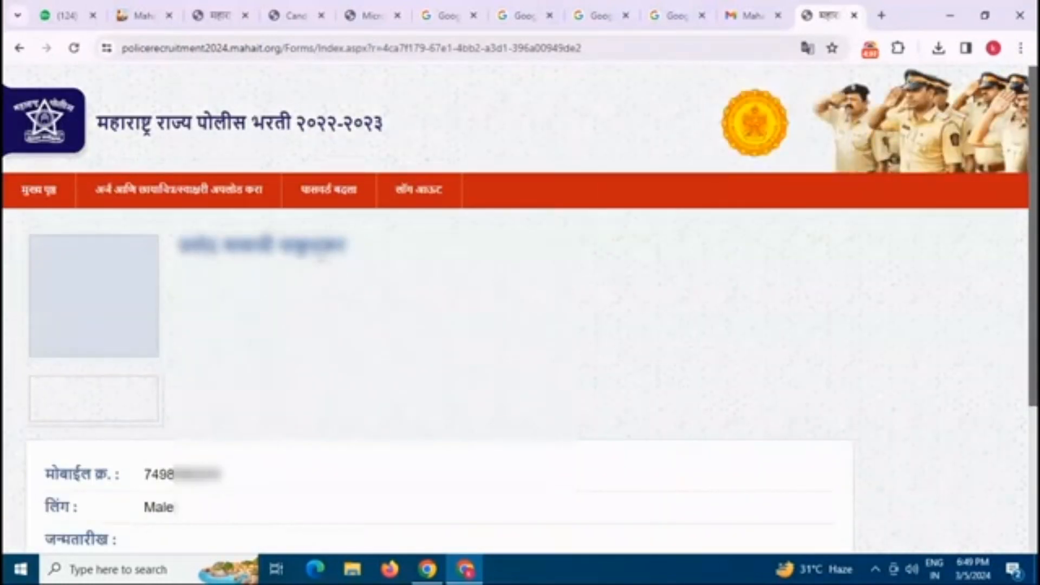
Step: Open the 'पदासाठी अर्ज करा' application form from the candidate menu
{"action": "scroll", "coordinate": [233, 279], "scroll_direction": "down", "scroll_amount": 4}
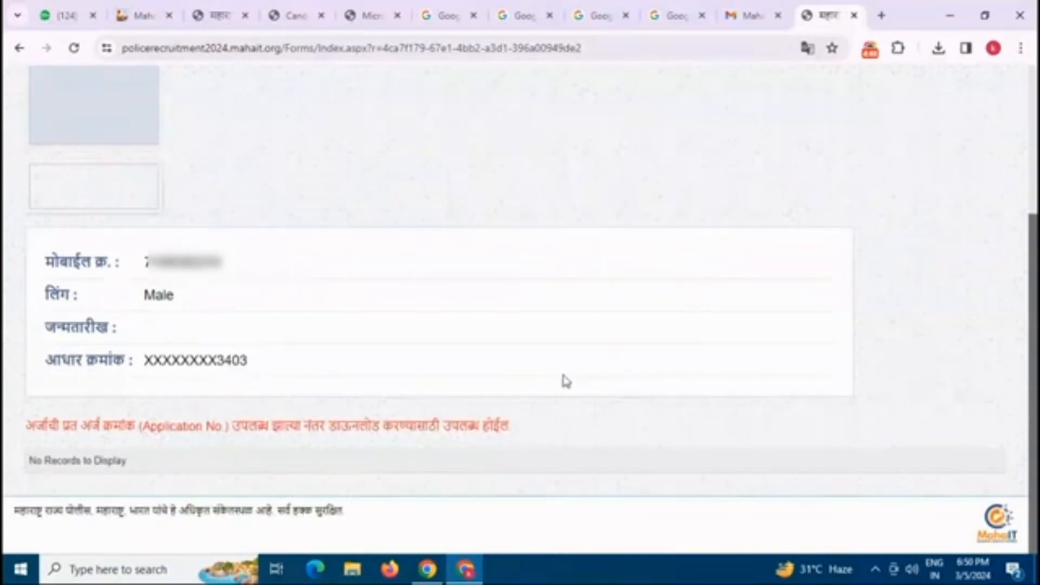
{"action": "scroll", "coordinate": [562, 378], "scroll_direction": "up", "scroll_amount": 3}
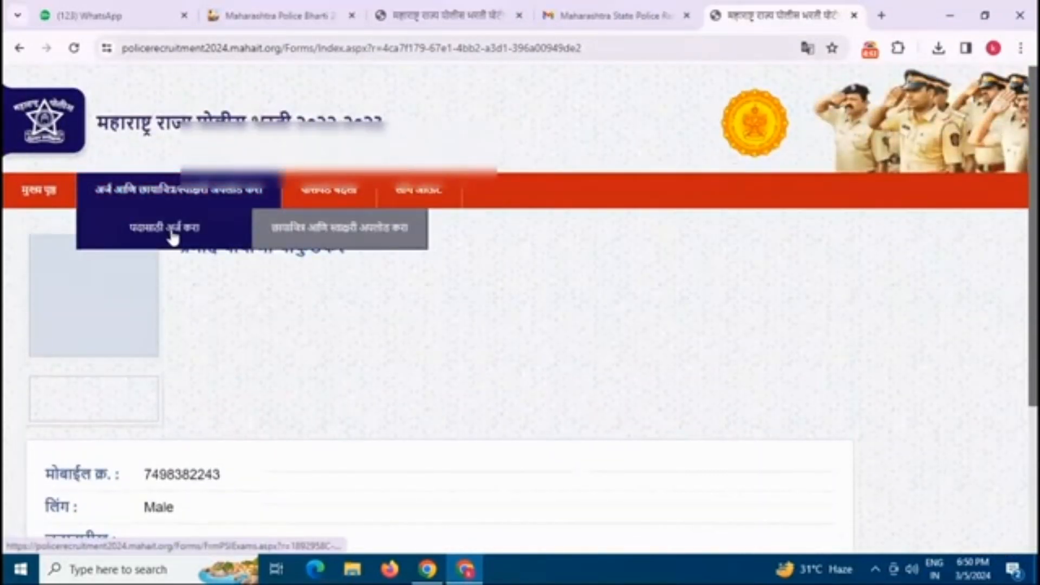
{"action": "left_click", "coordinate": [172, 236]}
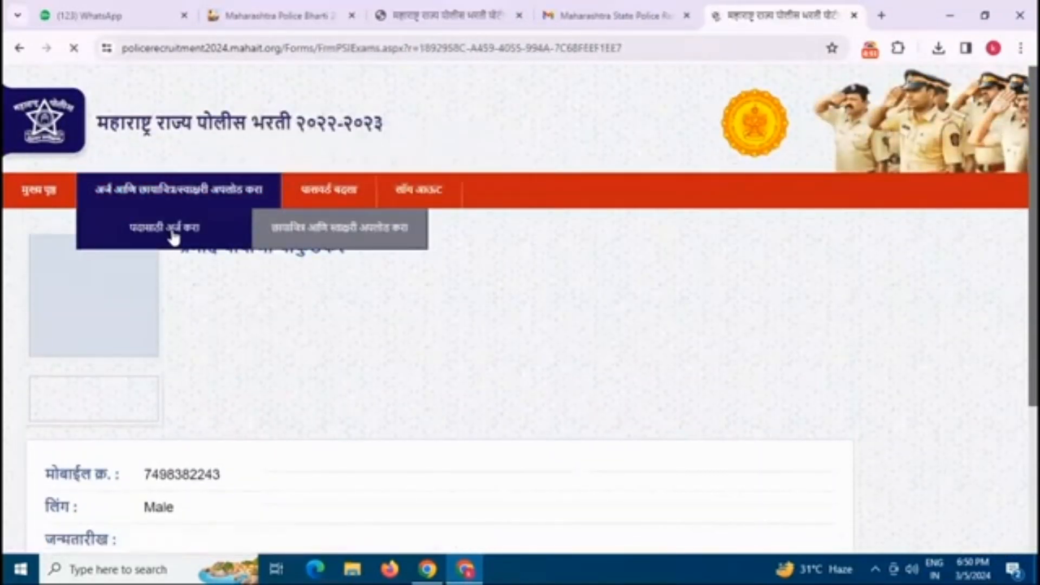
{"action": "scroll", "coordinate": [350, 257], "scroll_direction": "down", "scroll_amount": 1}
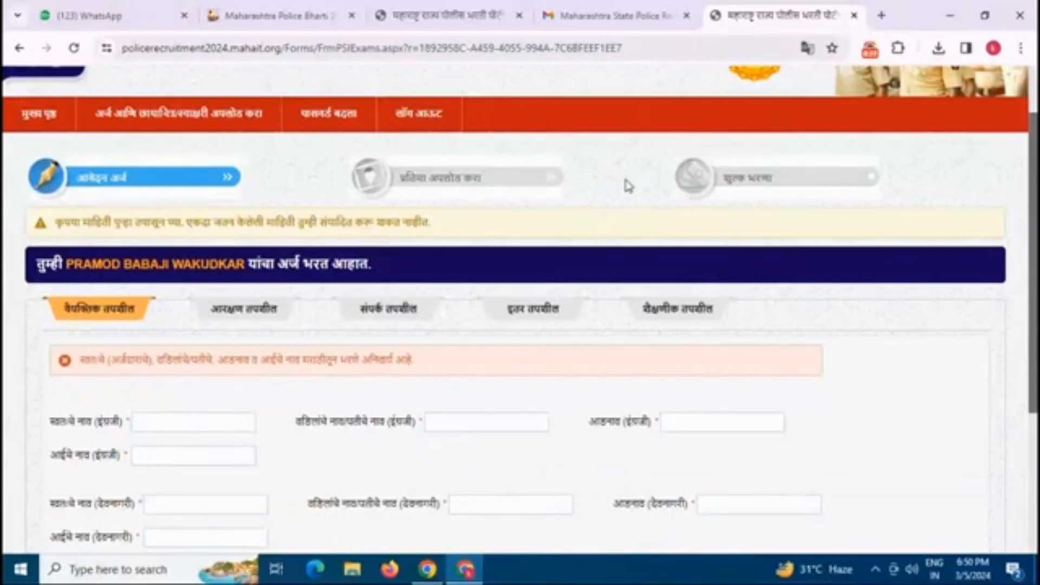
Step: Enter the candidate's names in English and Devanagari on the personal details section
{"action": "scroll", "coordinate": [194, 250], "scroll_direction": "down", "scroll_amount": 1}
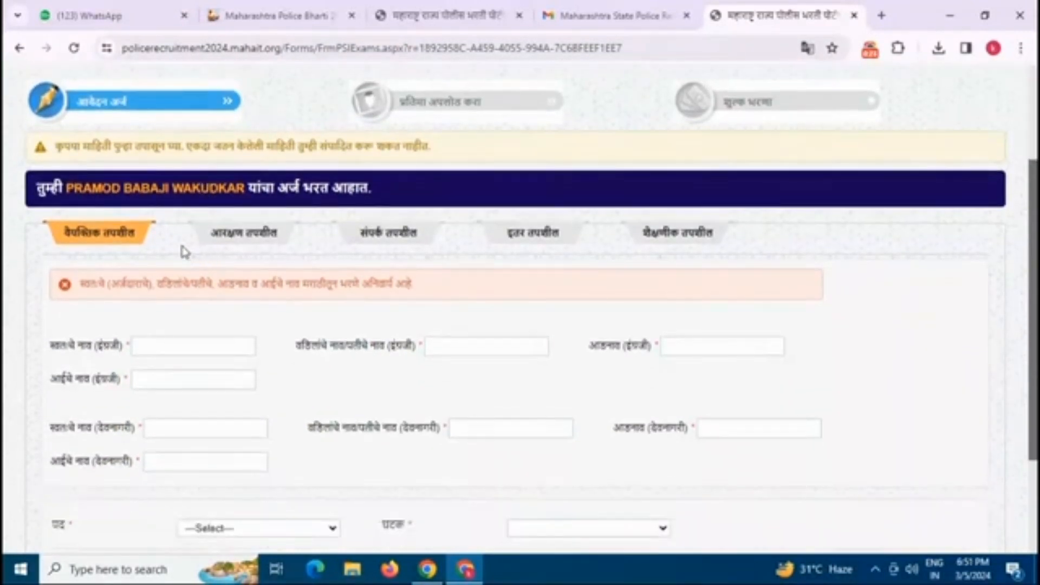
{"action": "scroll", "coordinate": [185, 255], "scroll_direction": "down", "scroll_amount": 1}
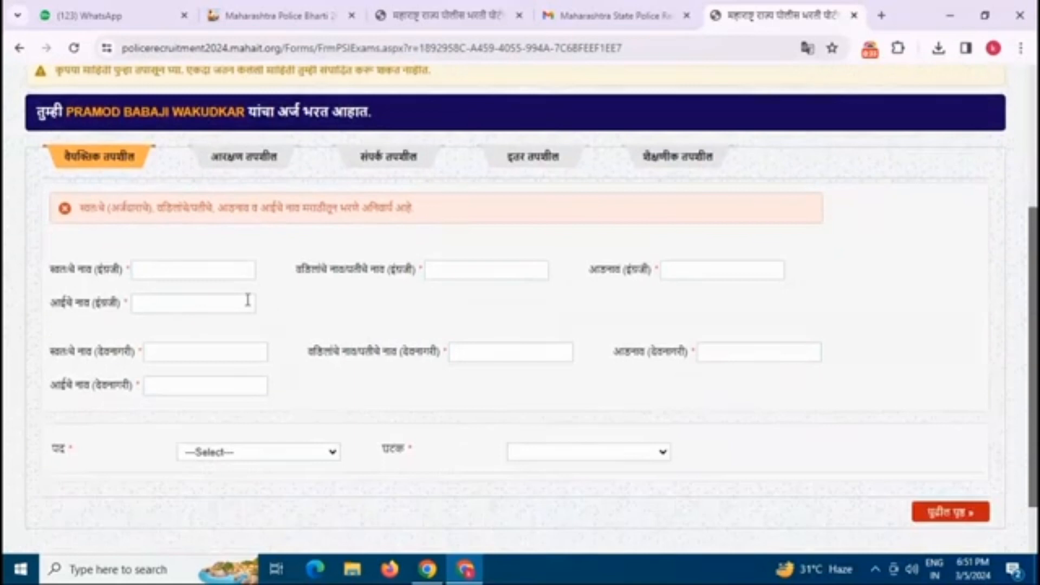
{"action": "left_click", "coordinate": [171, 270]}
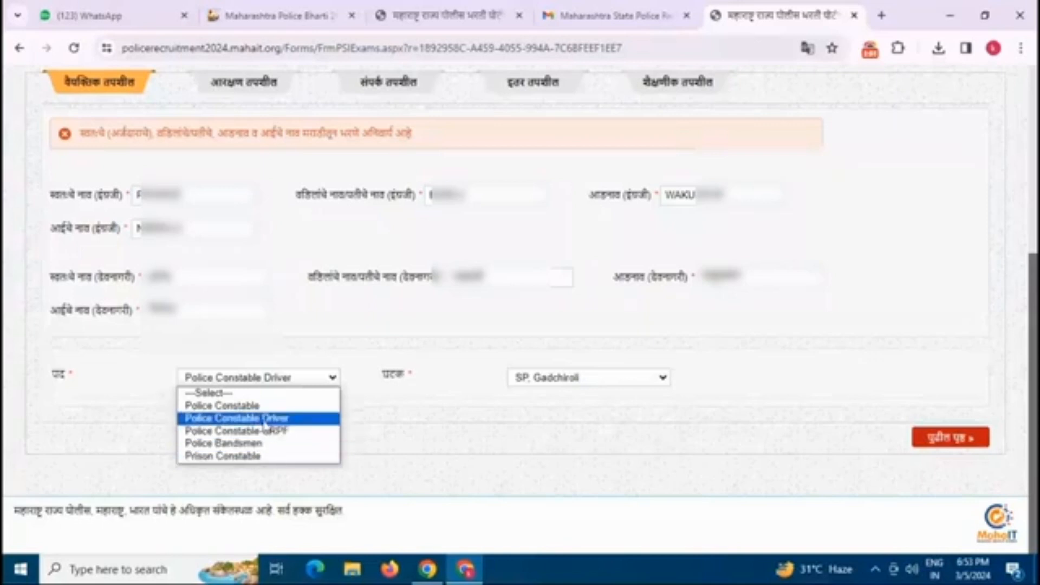
Step: Choose post Police Constable Driver and unit SP Gadchiroli, then go to reservation details
{"action": "left_click", "coordinate": [264, 419]}
{"action": "left_click", "coordinate": [579, 379]}
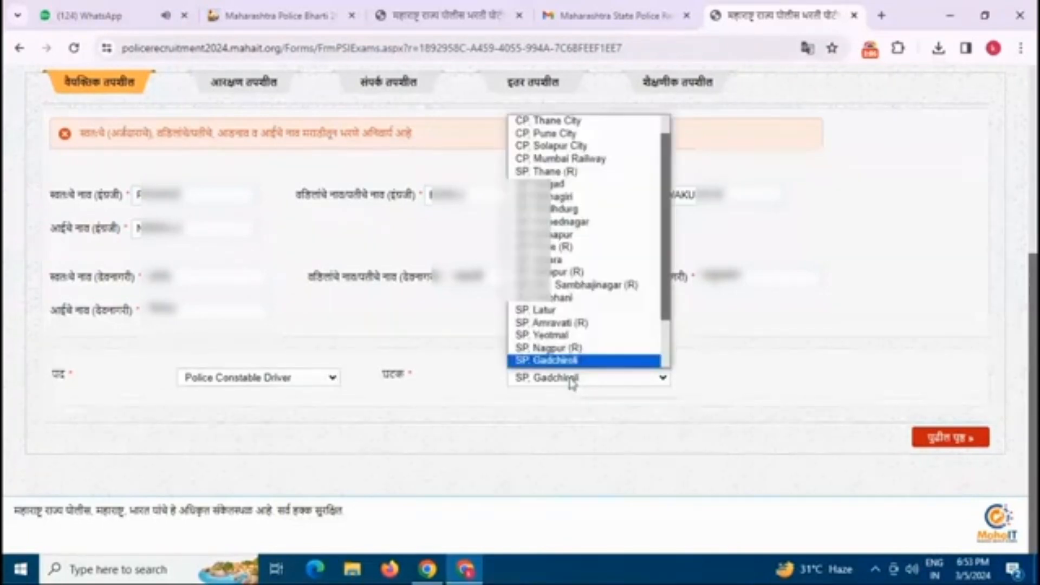
{"action": "scroll", "coordinate": [564, 145], "scroll_direction": "down", "scroll_amount": 3}
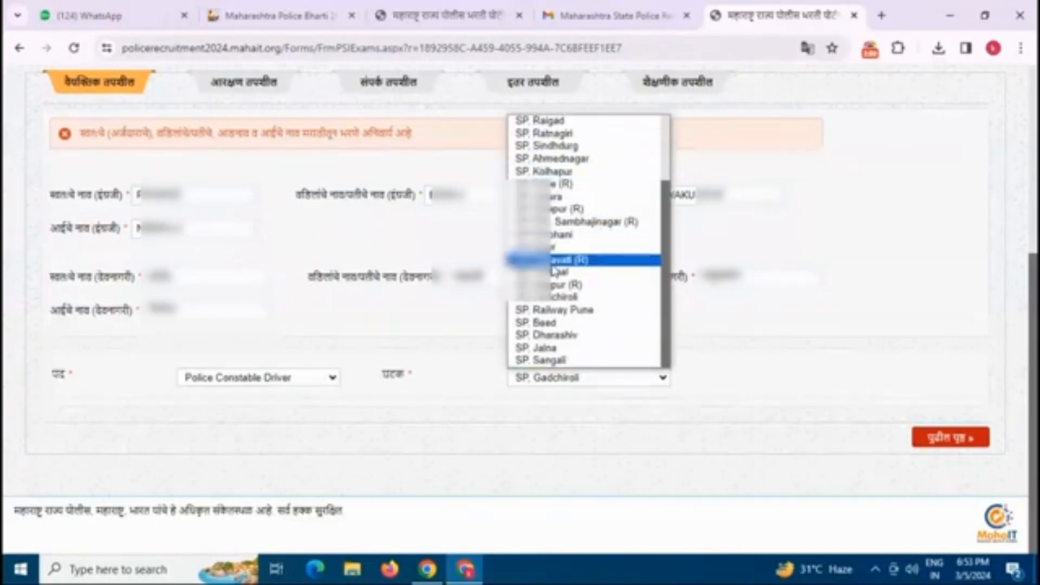
{"action": "left_click", "coordinate": [554, 305]}
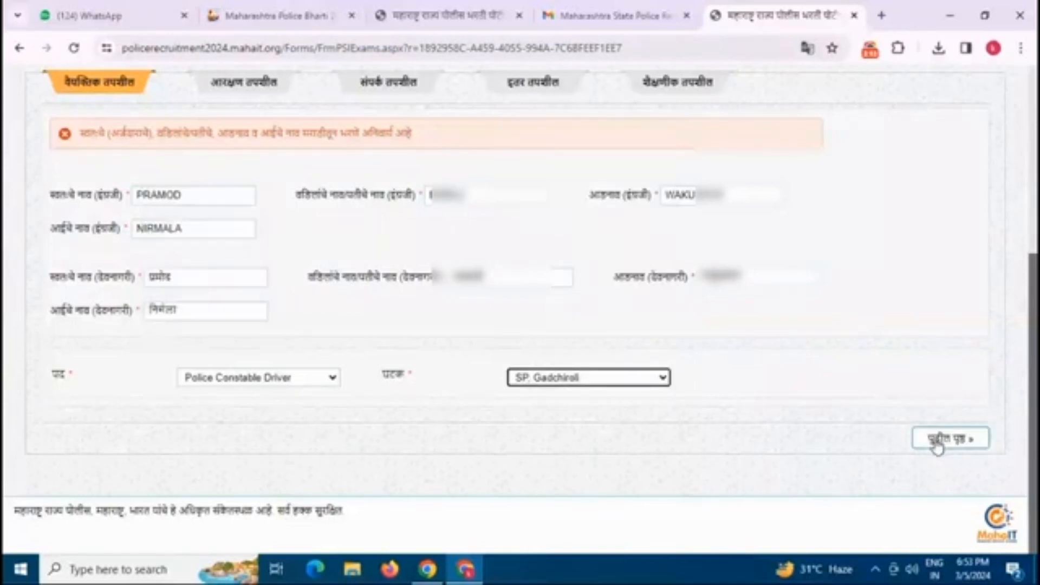
{"action": "left_click", "coordinate": [937, 439]}
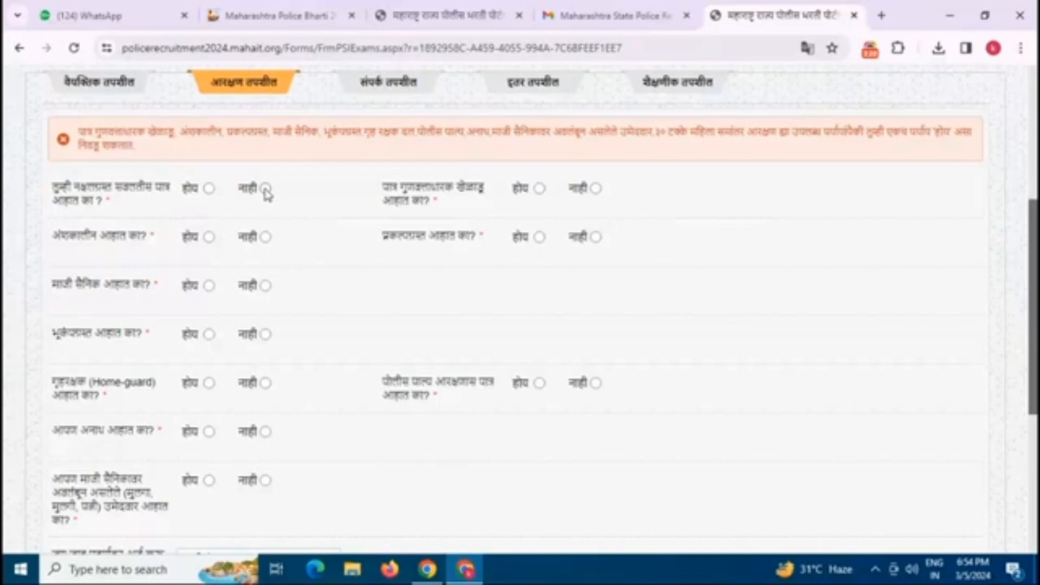
Step: Answer No to the first six reservation questions, including ex-serviceman, earthquake-affected, Home-guard and orphan
{"action": "left_click", "coordinate": [265, 189]}
{"action": "left_click", "coordinate": [266, 237]}
{"action": "left_click", "coordinate": [265, 285]}
{"action": "left_click", "coordinate": [265, 334]}
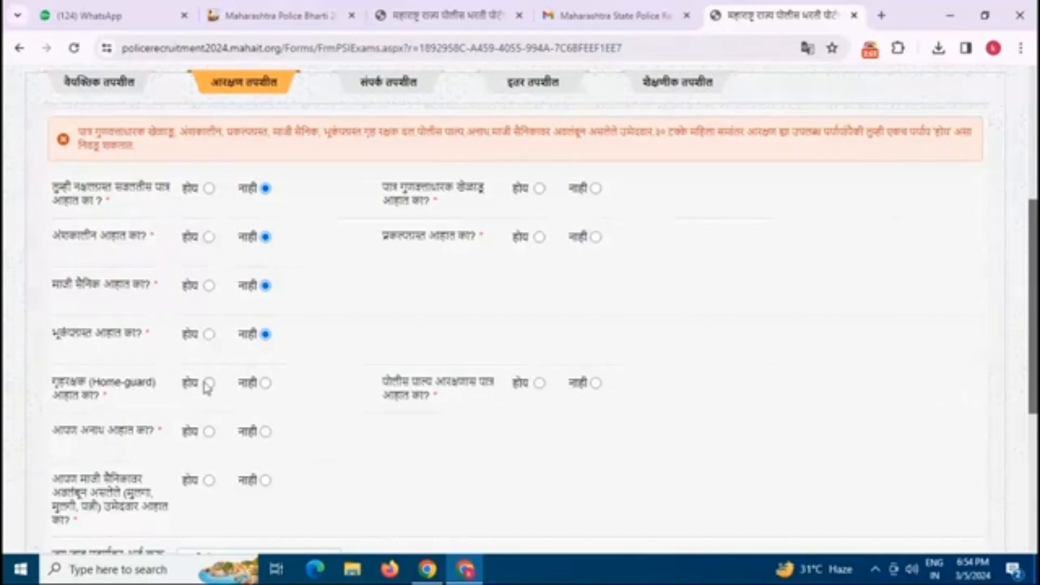
{"action": "left_click", "coordinate": [265, 383]}
{"action": "left_click", "coordinate": [266, 432]}
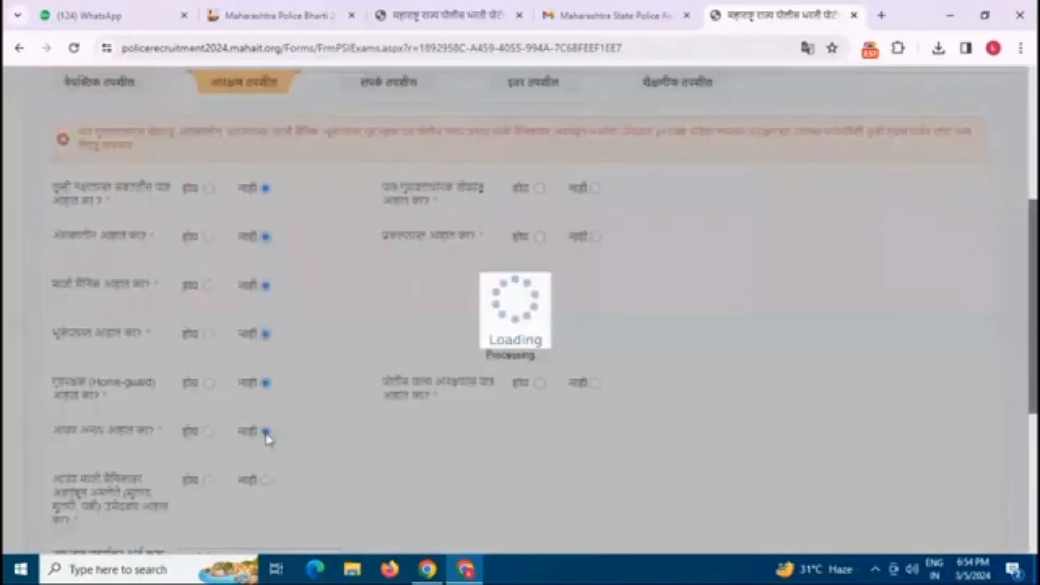
Step: Answer No to the last reservation question and set the sportsperson question back to No
{"action": "scroll", "coordinate": [219, 453], "scroll_direction": "down", "scroll_amount": 1}
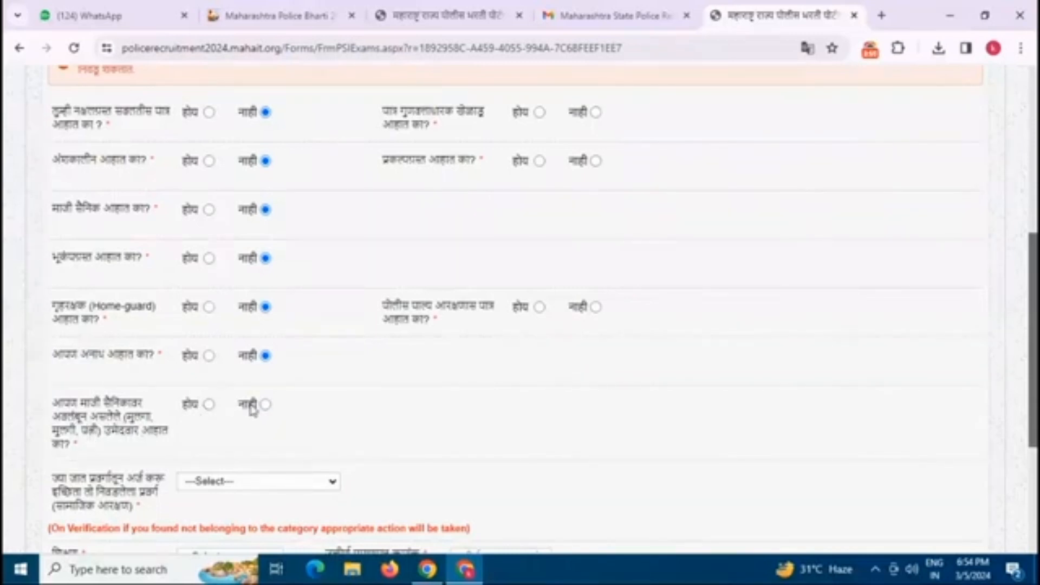
{"action": "left_click", "coordinate": [266, 404]}
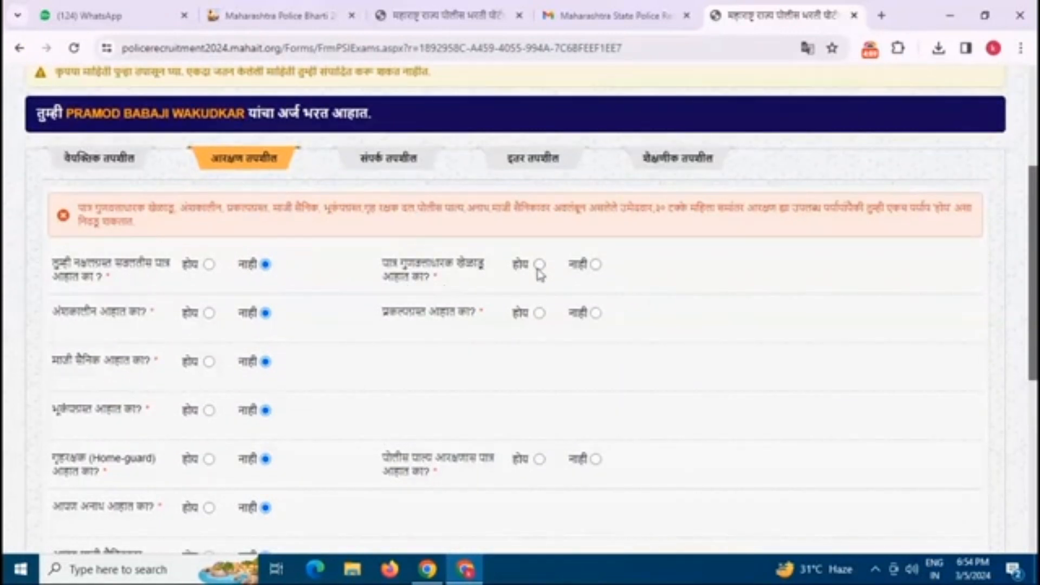
{"action": "left_click", "coordinate": [539, 265]}
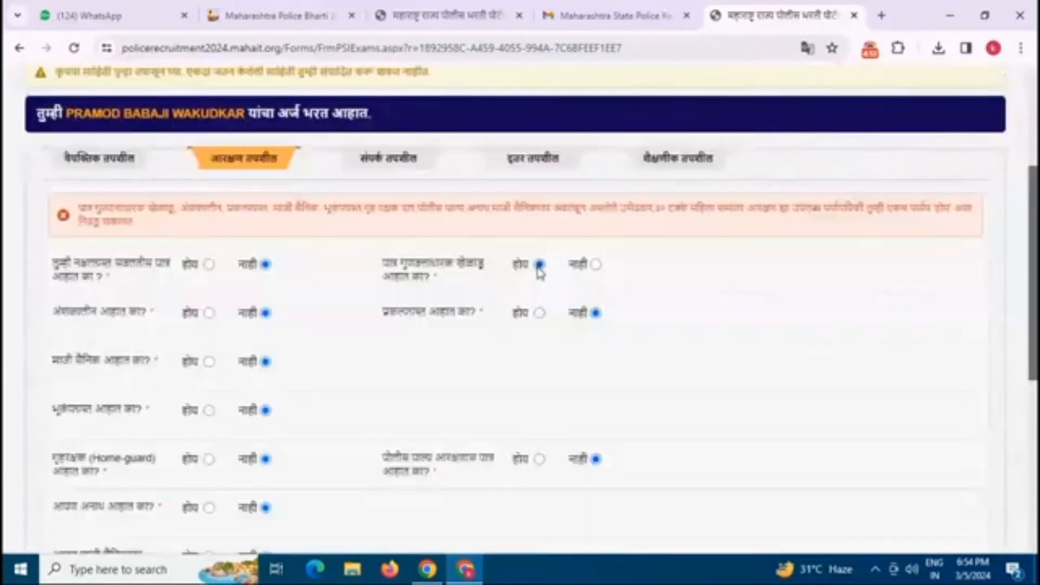
{"action": "left_click", "coordinate": [595, 265]}
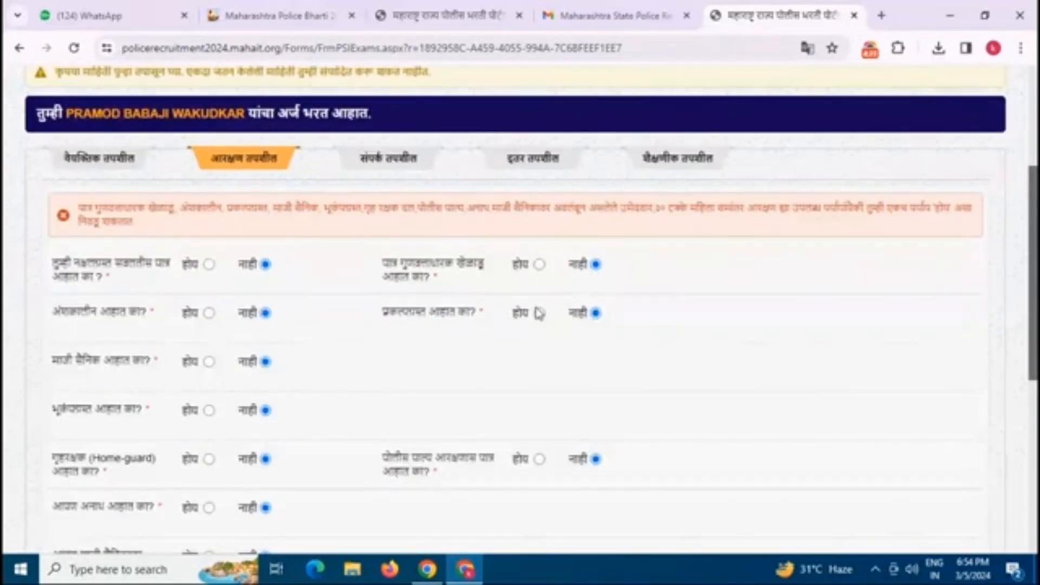
{"action": "scroll", "coordinate": [486, 383], "scroll_direction": "down", "scroll_amount": 2}
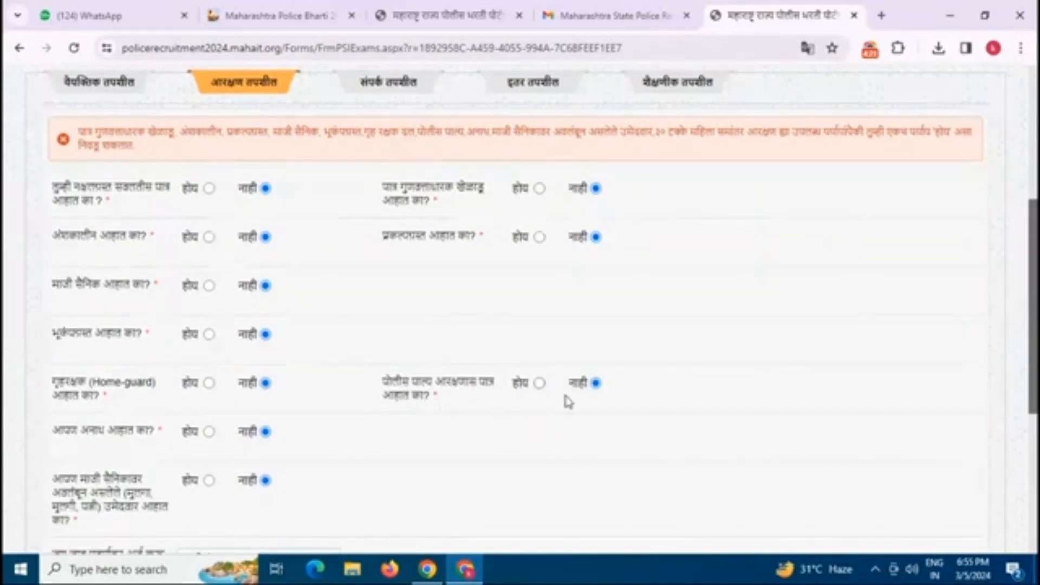
{"action": "scroll", "coordinate": [376, 400], "scroll_direction": "down", "scroll_amount": 3}
{"action": "scroll", "coordinate": [362, 395], "scroll_direction": "down", "scroll_amount": 2}
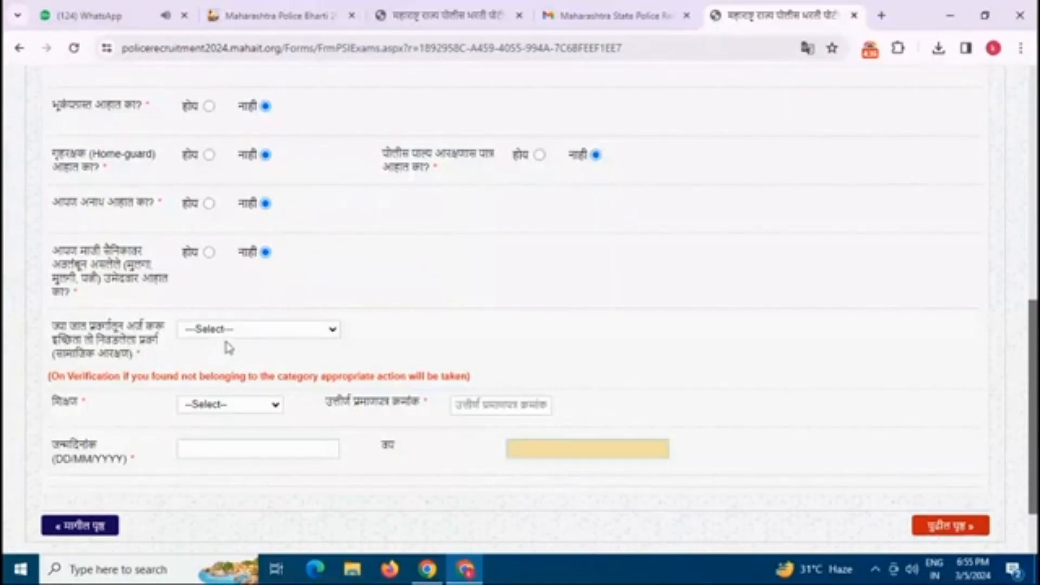
Step: Set category to OBC with the caste certificate number and certificate date 25/07/2008
{"action": "left_click", "coordinate": [243, 331]}
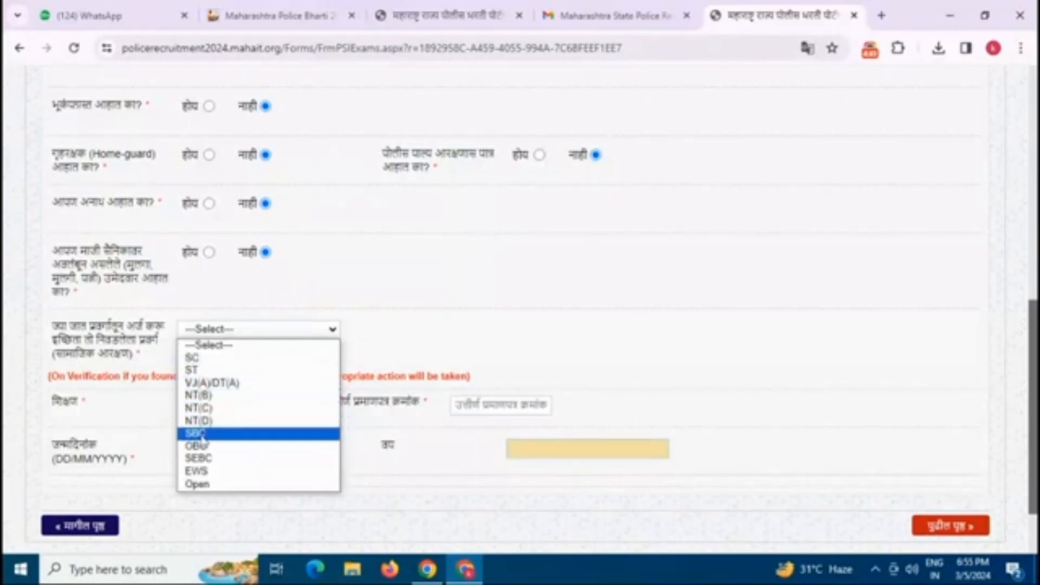
{"action": "left_click", "coordinate": [198, 446]}
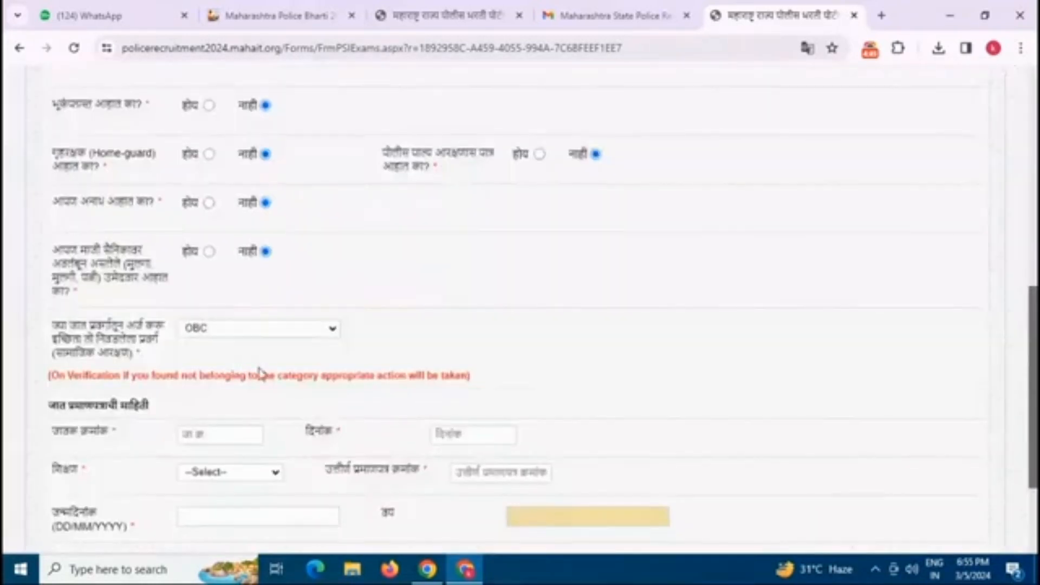
{"action": "type", "text": "2"}
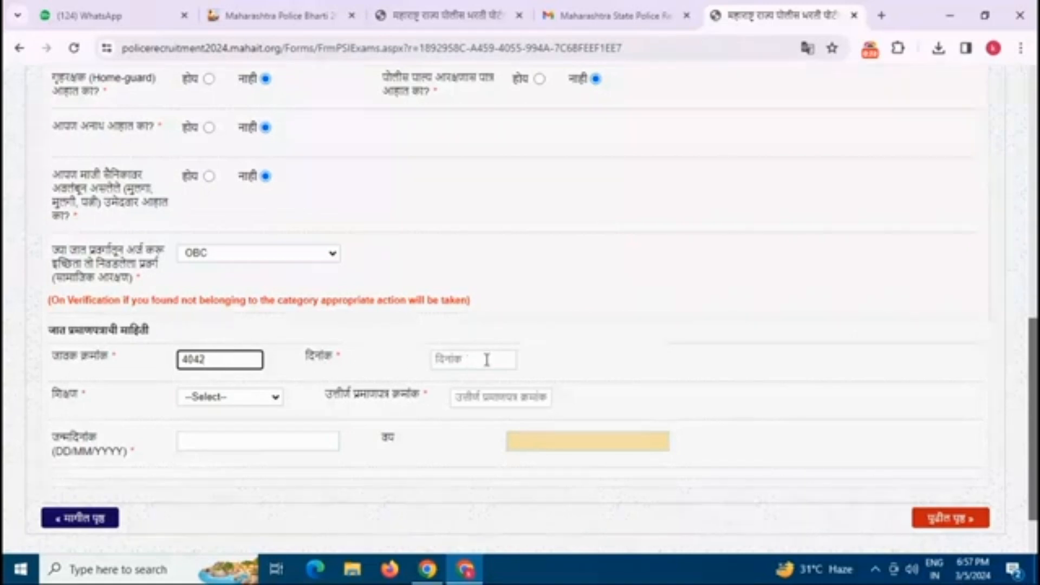
{"action": "left_click", "coordinate": [486, 360]}
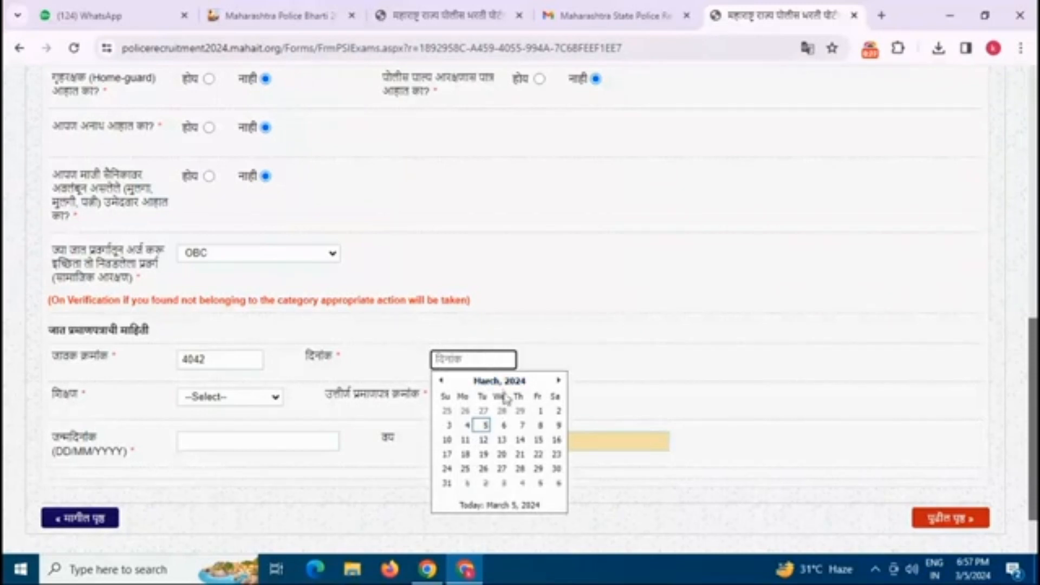
{"action": "left_click", "coordinate": [496, 382]}
{"action": "left_click", "coordinate": [496, 382]}
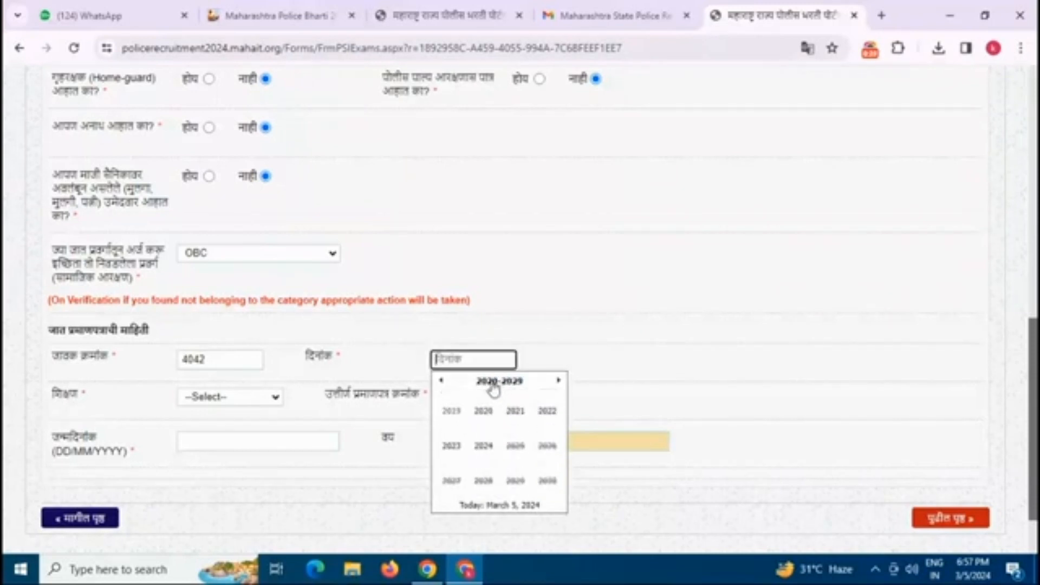
{"action": "left_click", "coordinate": [441, 381]}
{"action": "left_click", "coordinate": [442, 380]}
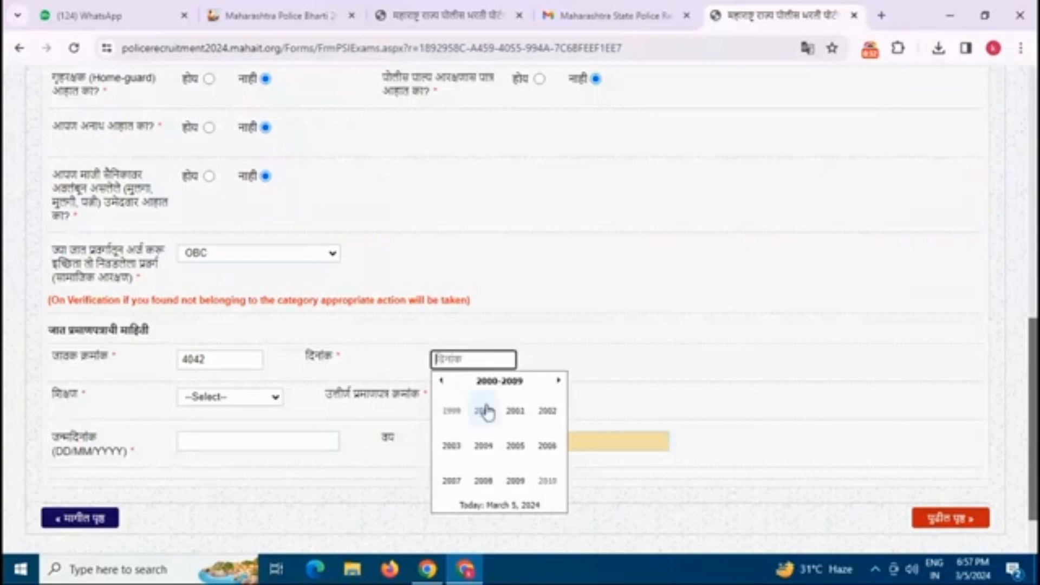
{"action": "left_click", "coordinate": [483, 480]}
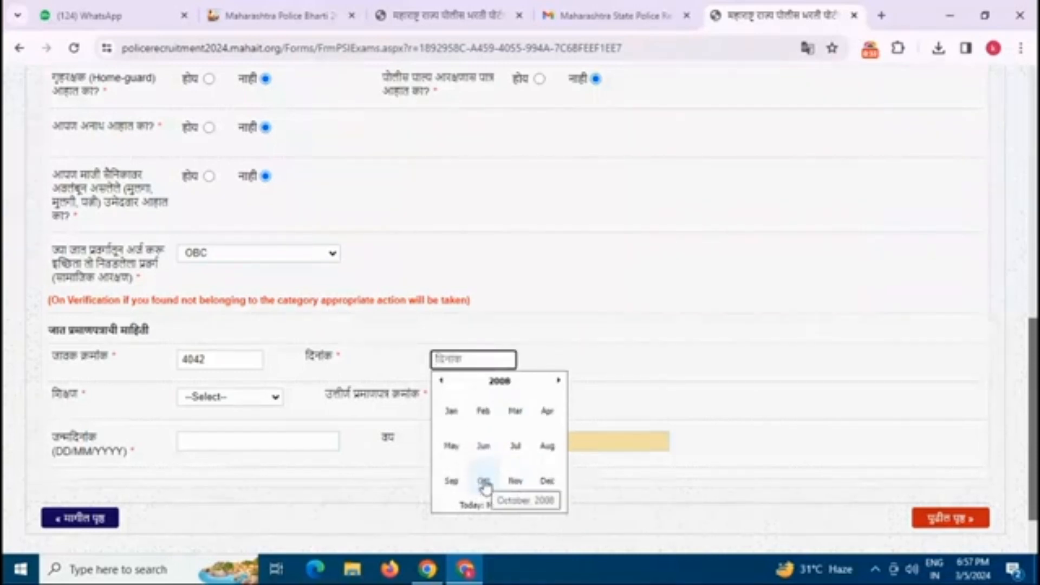
{"action": "left_click", "coordinate": [516, 454]}
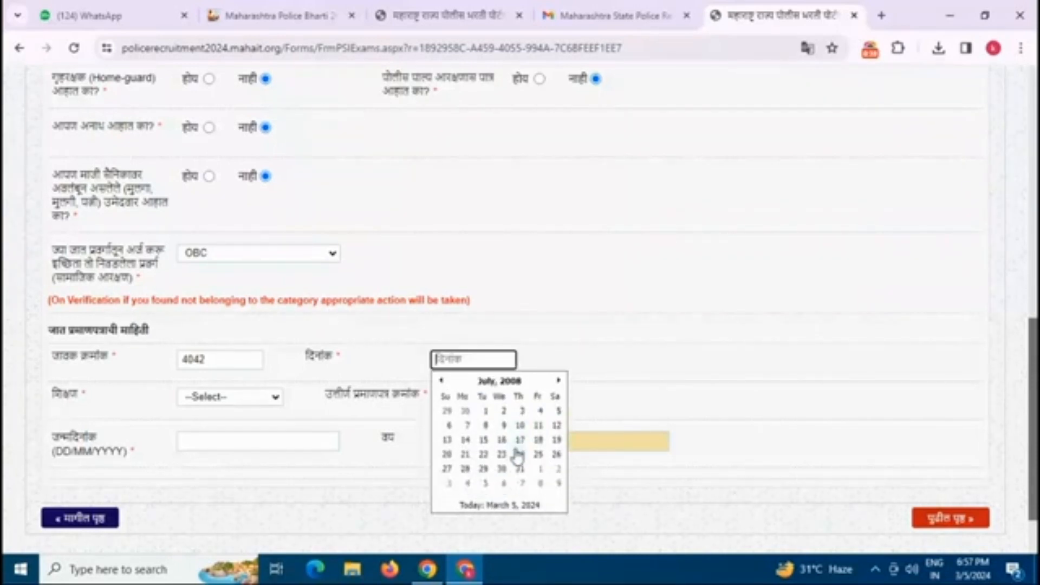
{"action": "left_click", "coordinate": [538, 454]}
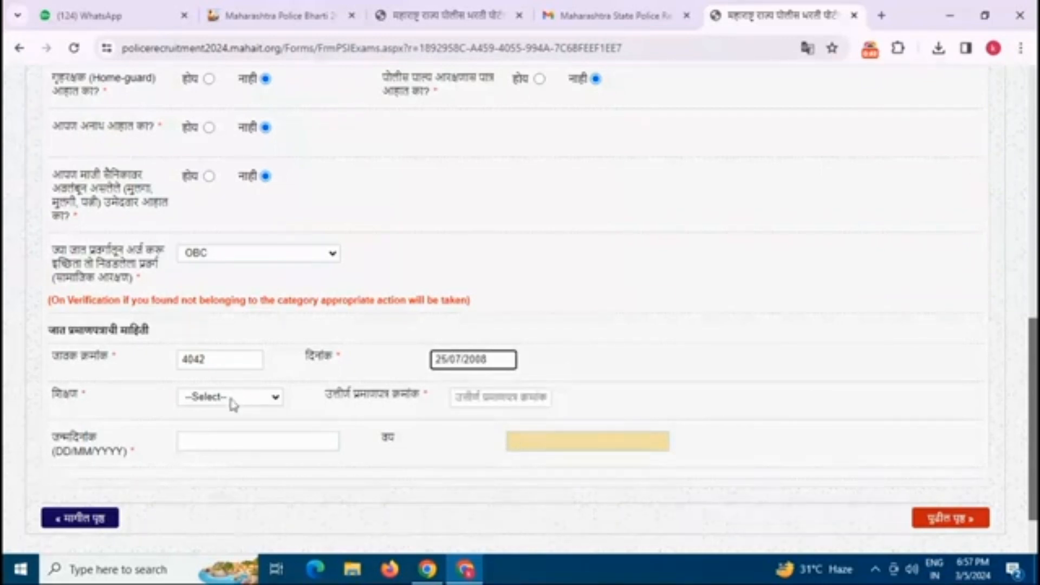
Step: Choose 12th as the education level and enter the passing certificate number
{"action": "left_click", "coordinate": [247, 404]}
{"action": "left_click", "coordinate": [235, 427]}
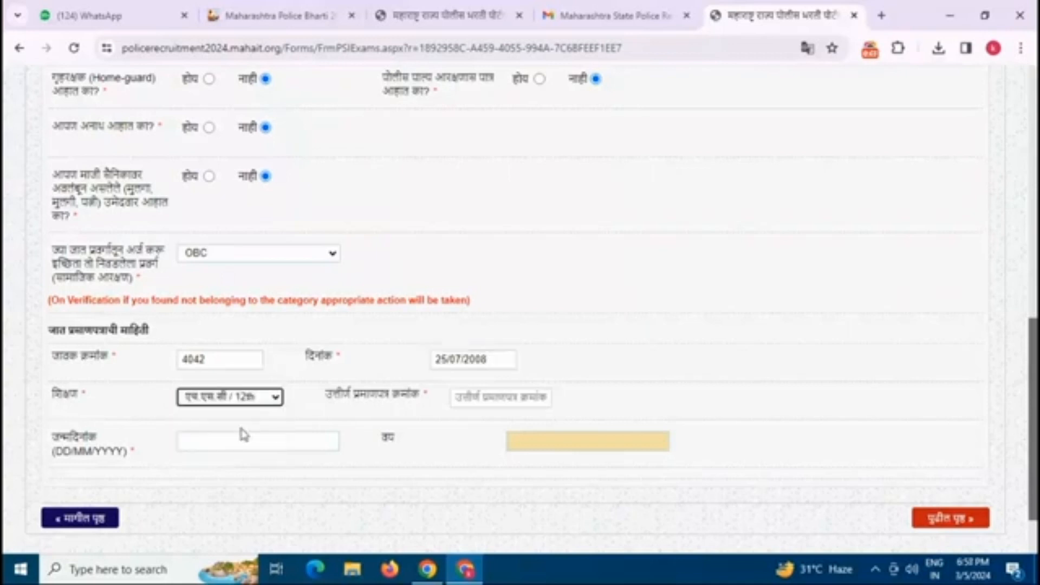
{"action": "left_click", "coordinate": [494, 401]}
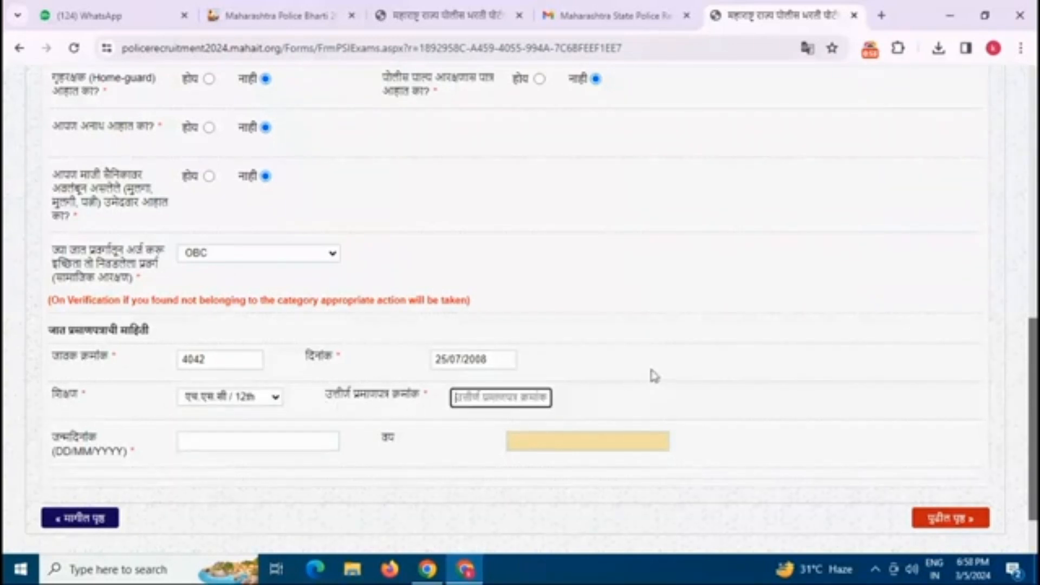
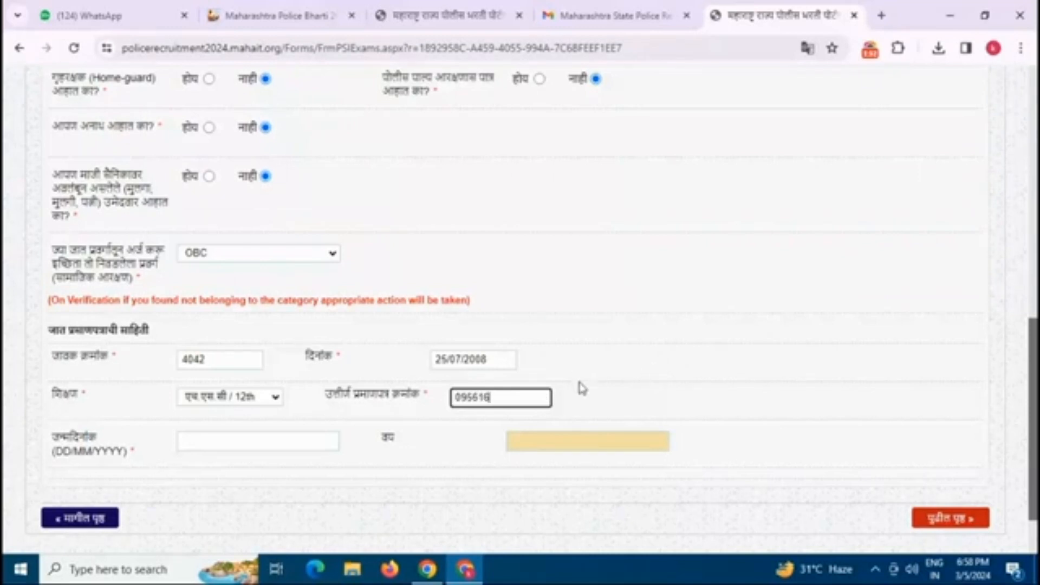
Step: Pick the birth date in May from the date-of-birth calendar
{"action": "scroll", "coordinate": [541, 379], "scroll_direction": "down", "scroll_amount": 2}
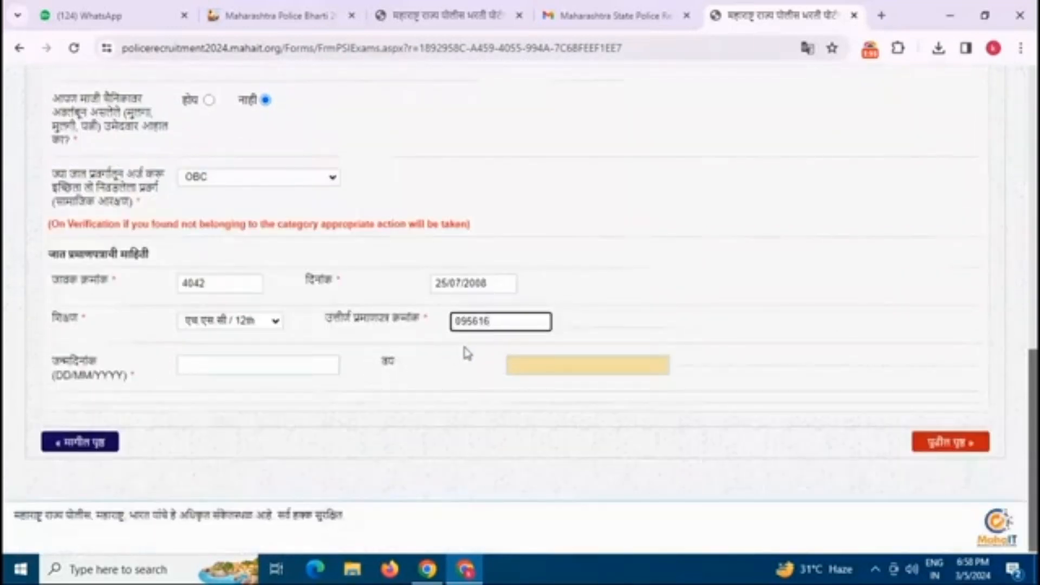
{"action": "left_click", "coordinate": [239, 365]}
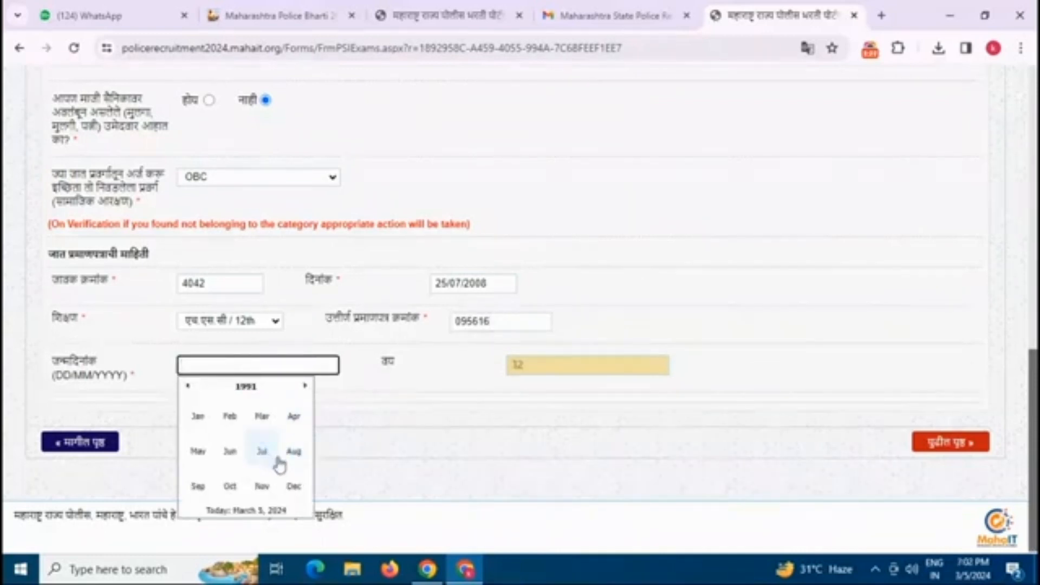
{"action": "left_click", "coordinate": [197, 453]}
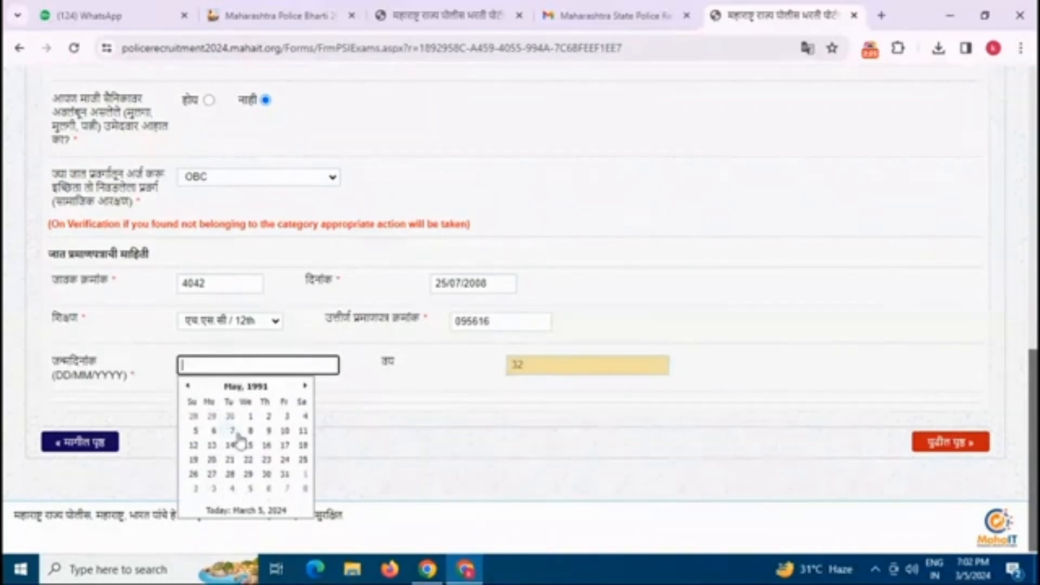
{"action": "left_click", "coordinate": [284, 445]}
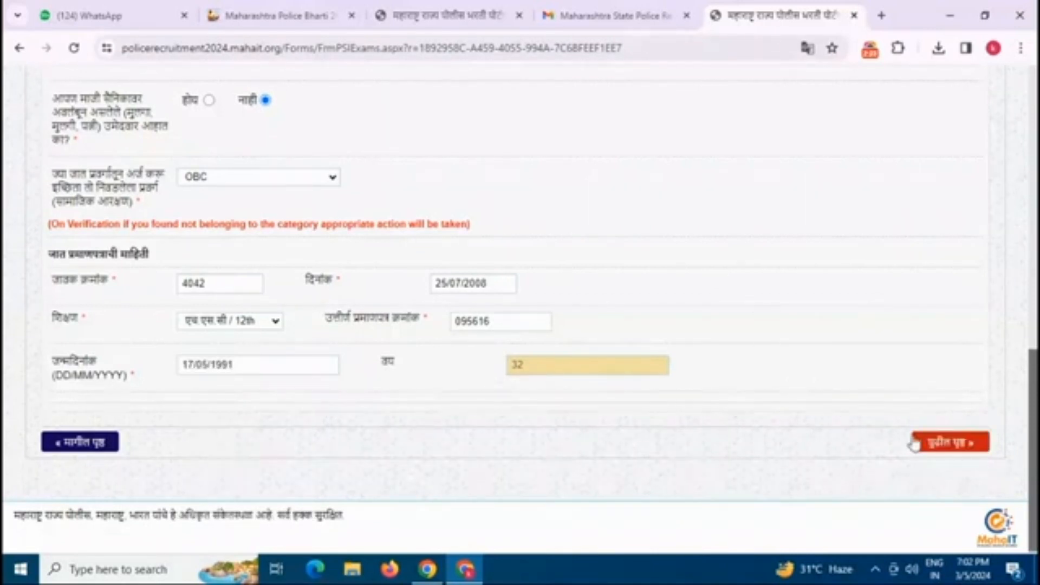
Step: On the contact details page, fill the house number and area, and mark the permanent address as the same
{"action": "left_click", "coordinate": [941, 448]}
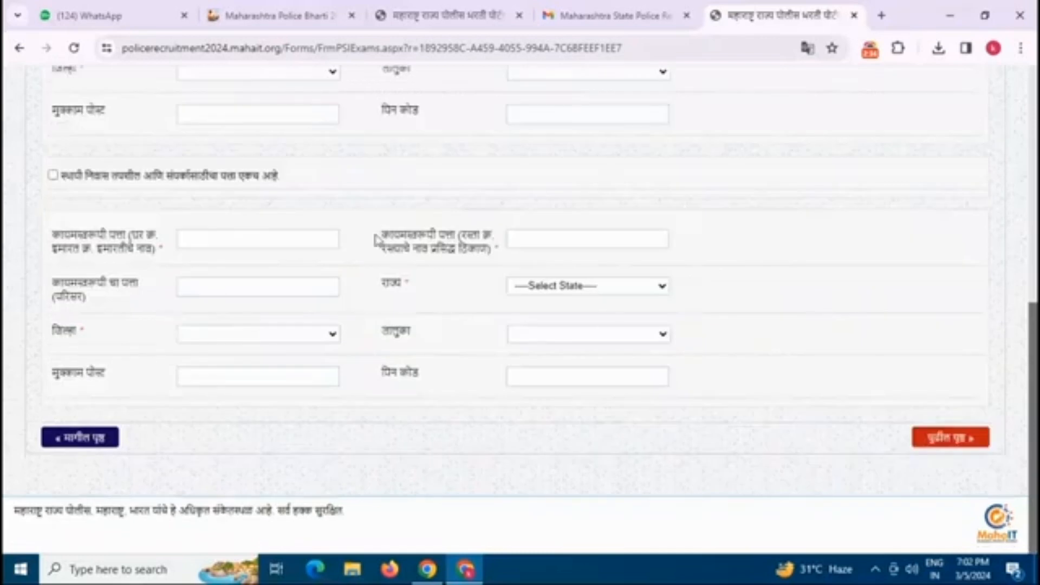
{"action": "scroll", "coordinate": [411, 301], "scroll_direction": "up", "scroll_amount": 5}
{"action": "left_click", "coordinate": [224, 285]}
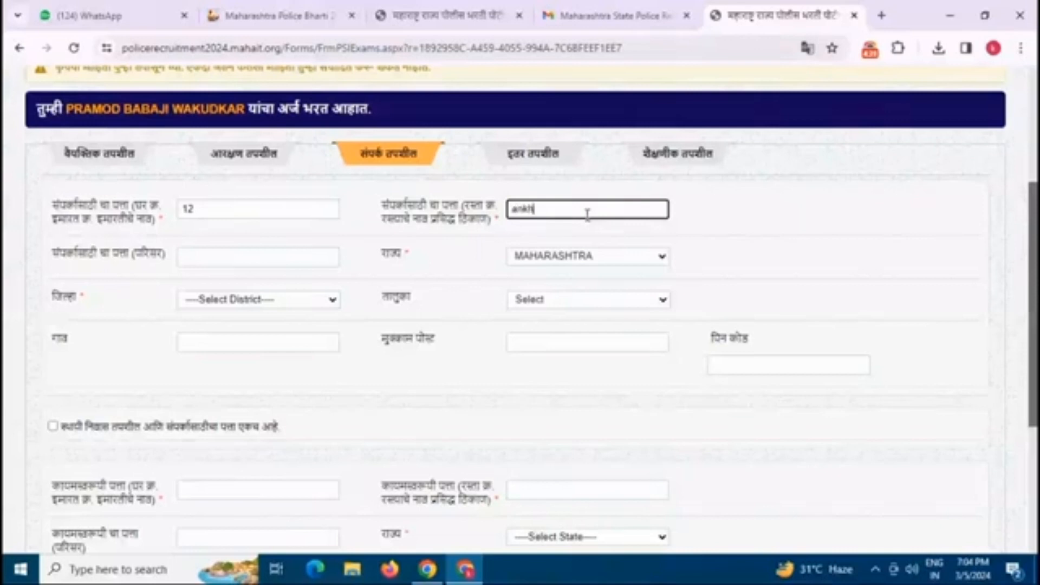
{"action": "left_click", "coordinate": [291, 255]}
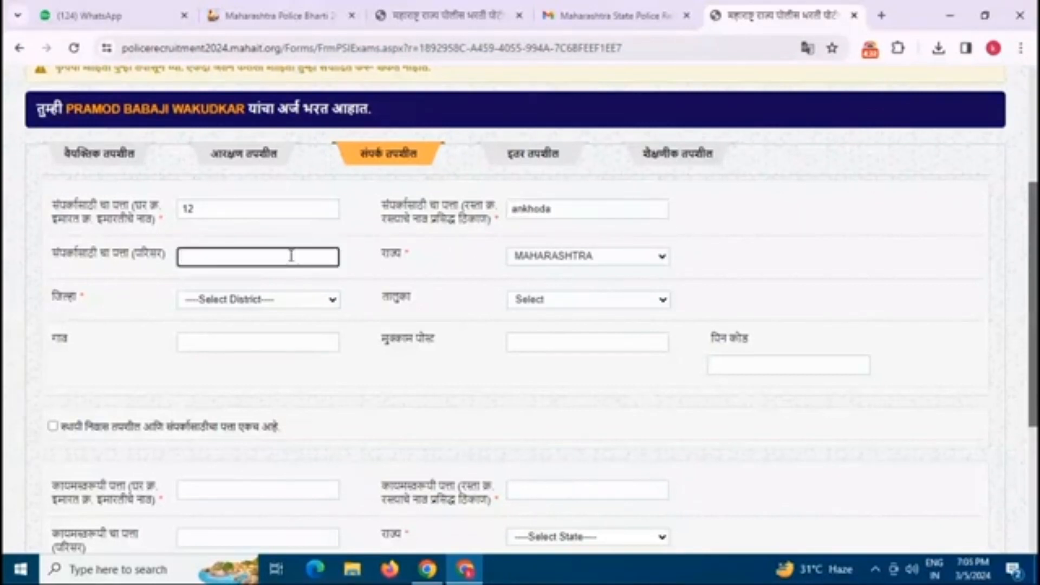
{"action": "type", "text": "442707"}
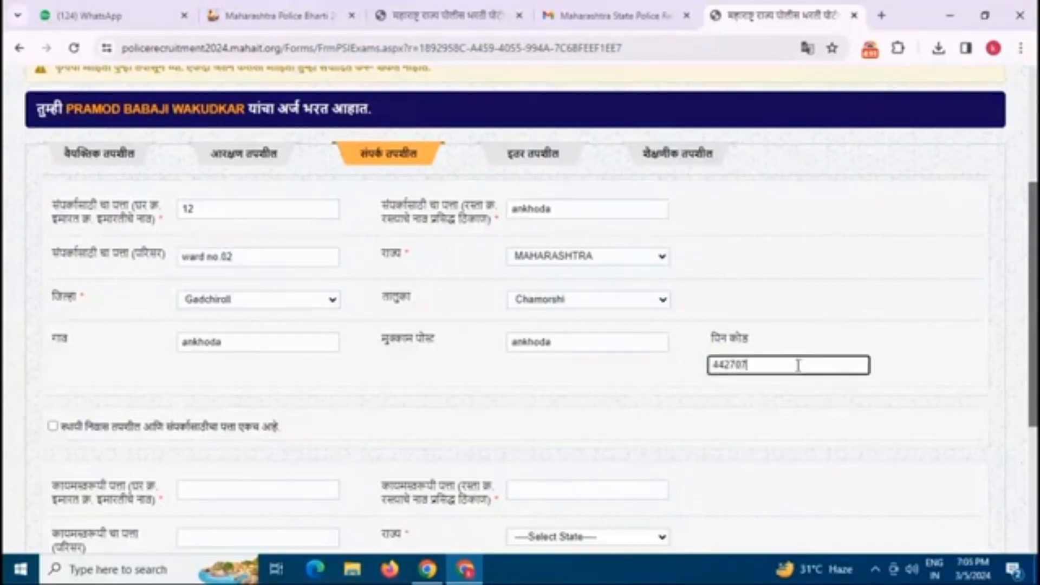
{"action": "left_click", "coordinate": [52, 426]}
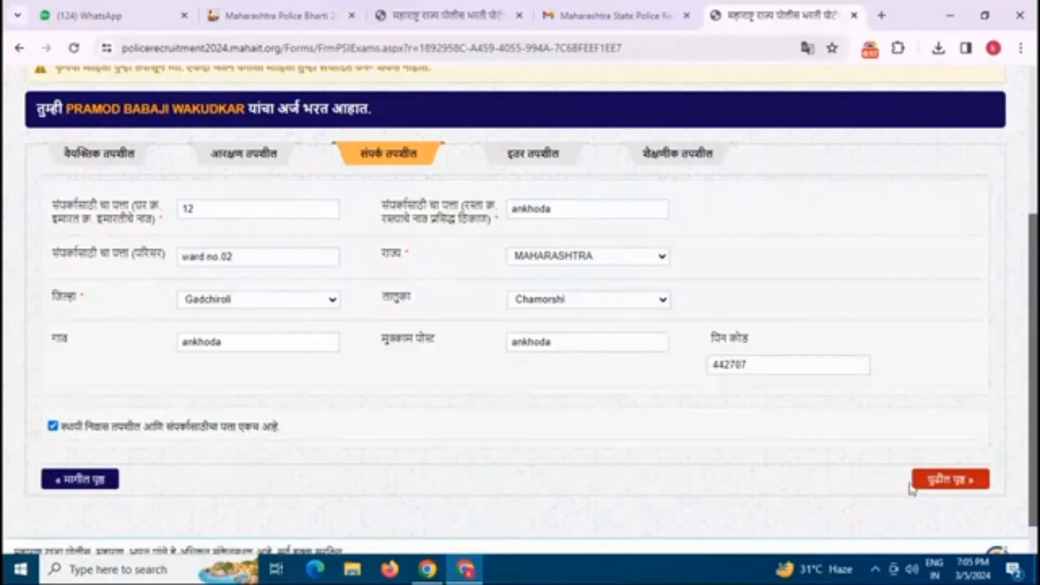
Step: On the other details page, set religion Hindu, enter caste and sub-caste KU, and answer No to government service
{"action": "left_click", "coordinate": [939, 484]}
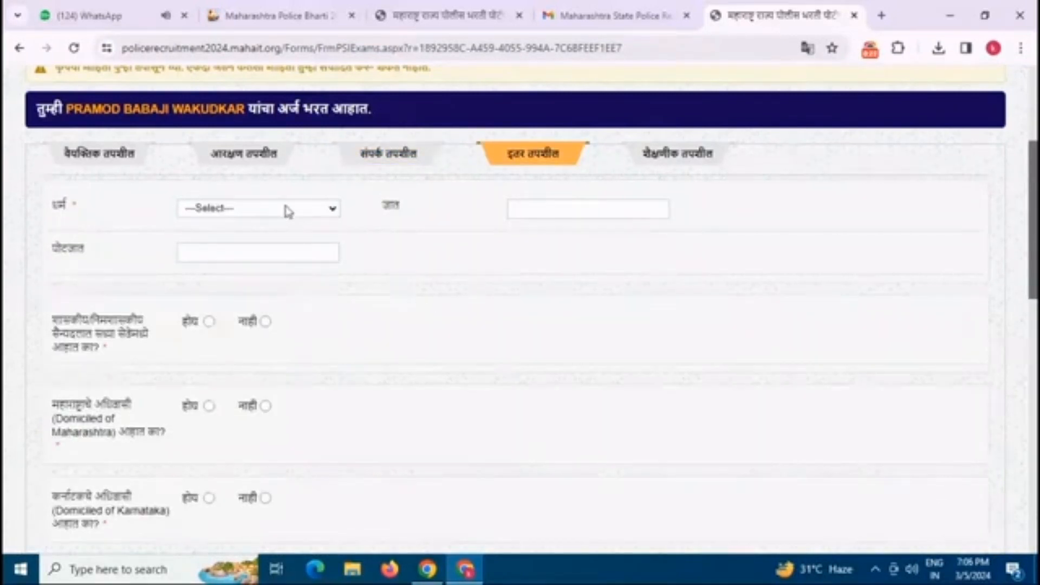
{"action": "left_click", "coordinate": [262, 209]}
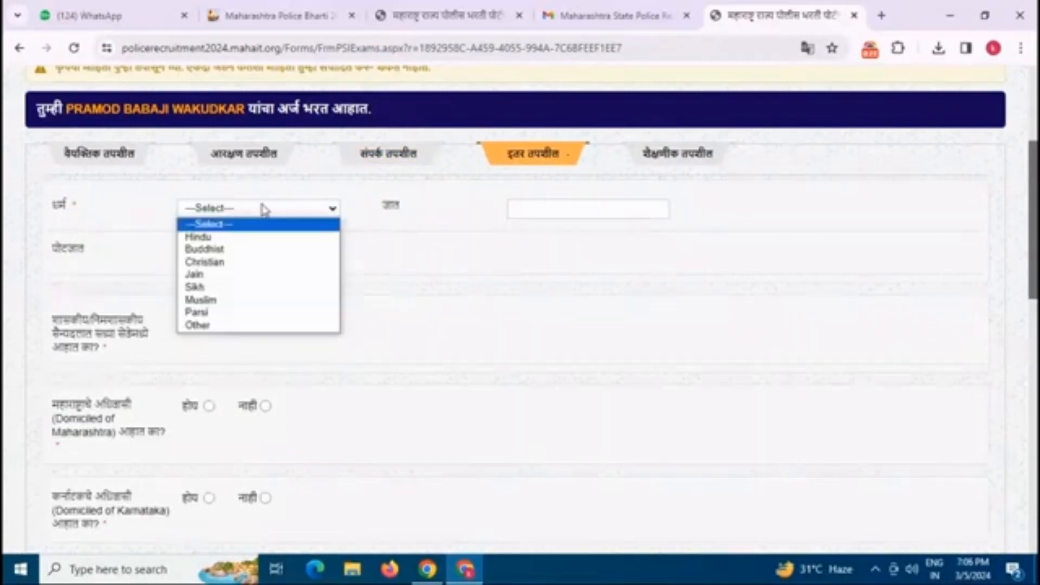
{"action": "left_click", "coordinate": [216, 239]}
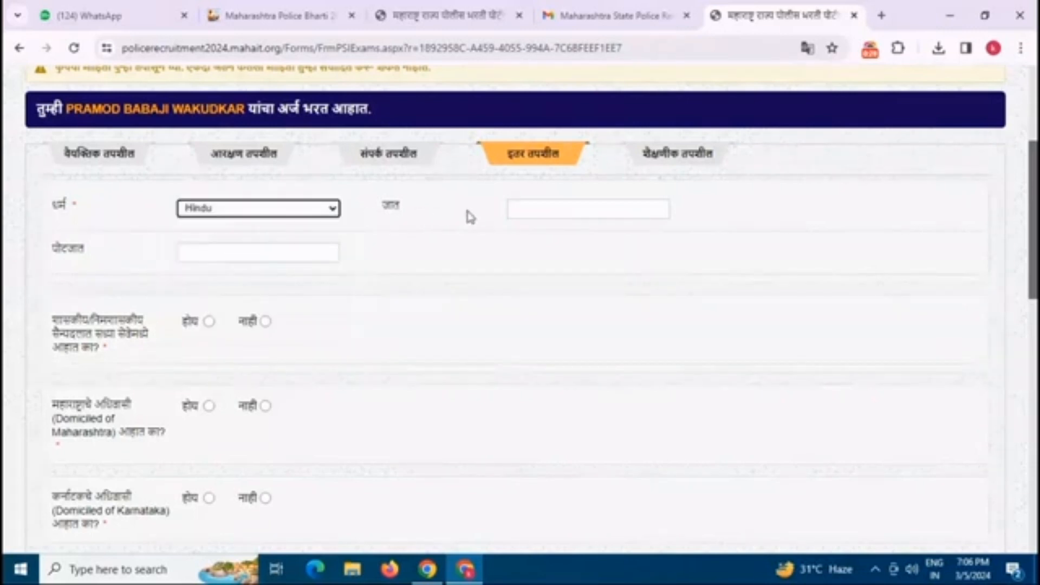
{"action": "left_click", "coordinate": [531, 211]}
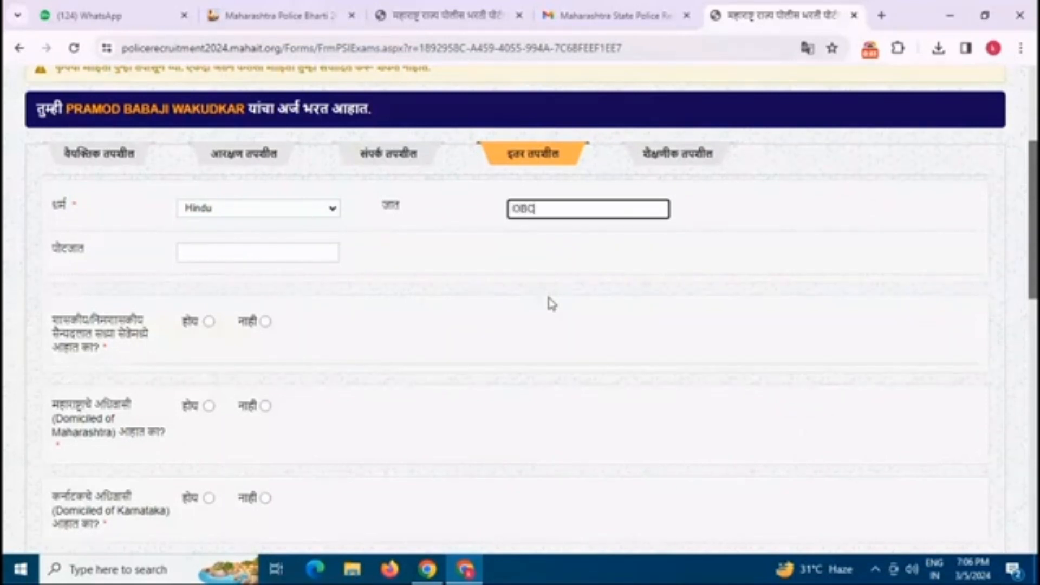
{"action": "left_click", "coordinate": [264, 253]}
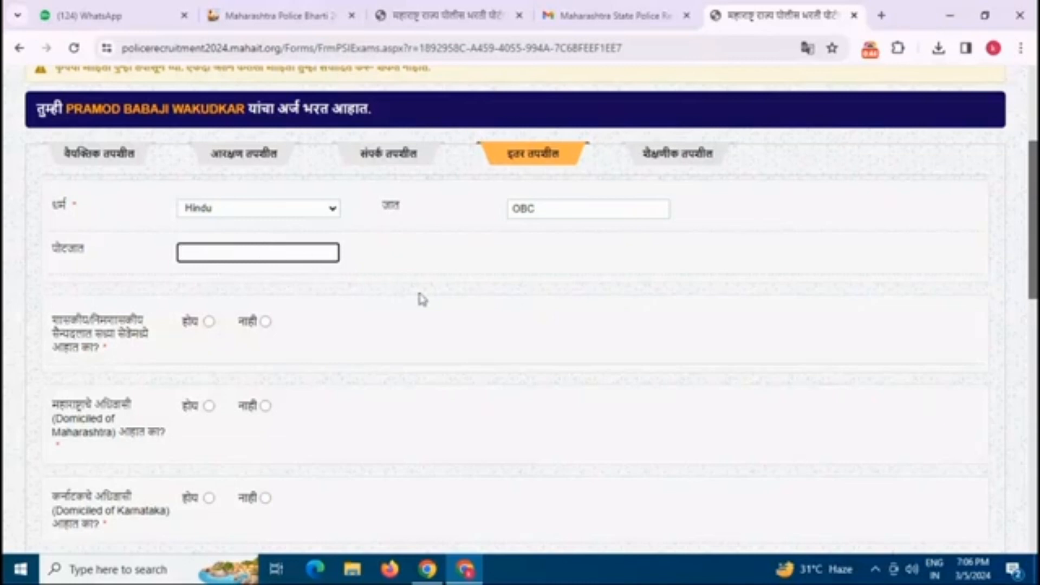
{"action": "type", "text": "KUNBI"}
{"action": "left_click", "coordinate": [351, 273]}
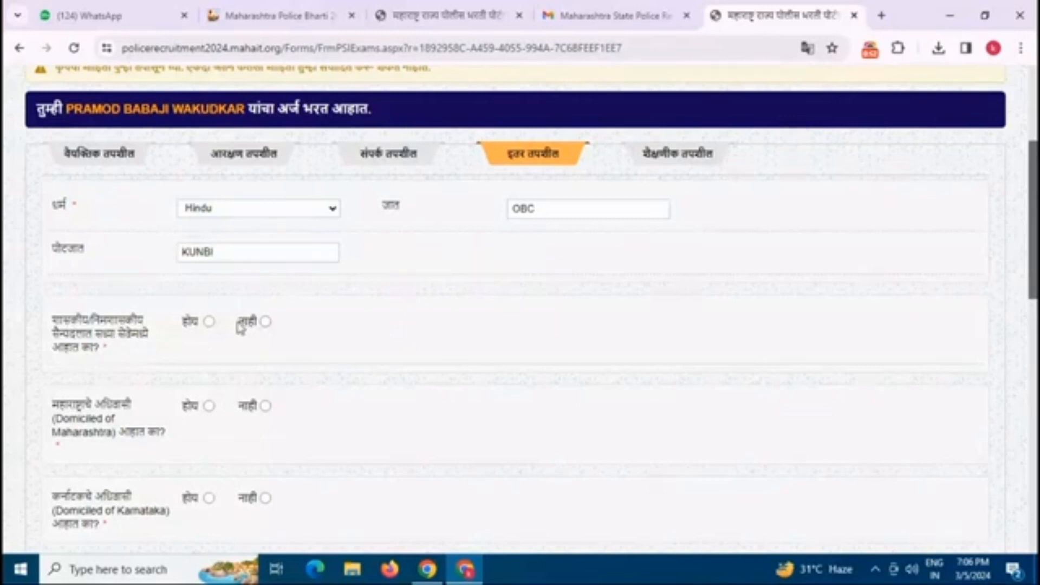
{"action": "left_click", "coordinate": [266, 322]}
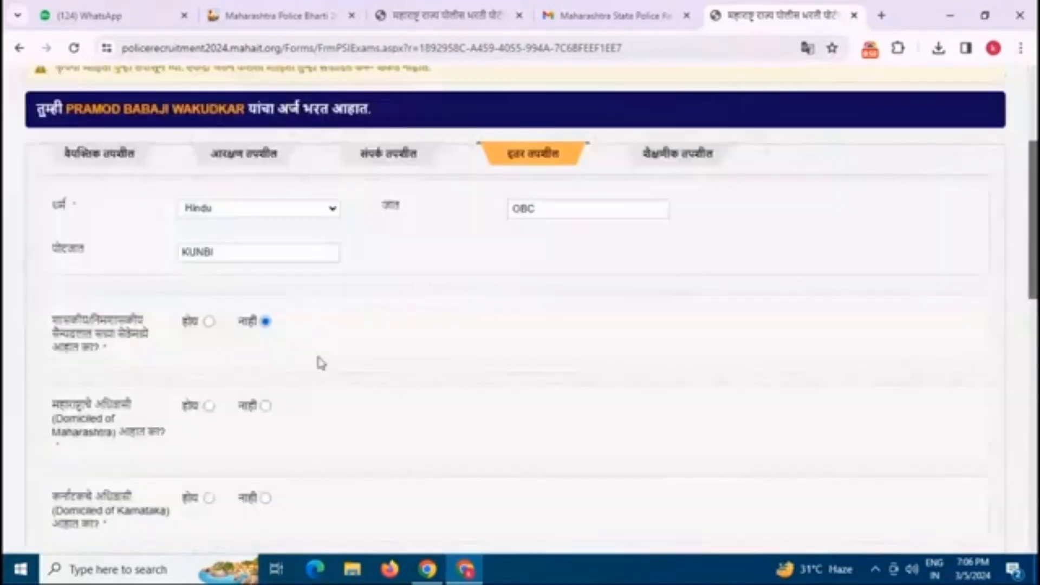
Step: Declare Maharashtra domicile Yes with certificate number and date 20/01/2009, and answer Yes to non-creamy layer
{"action": "scroll", "coordinate": [109, 299], "scroll_direction": "down", "scroll_amount": 3}
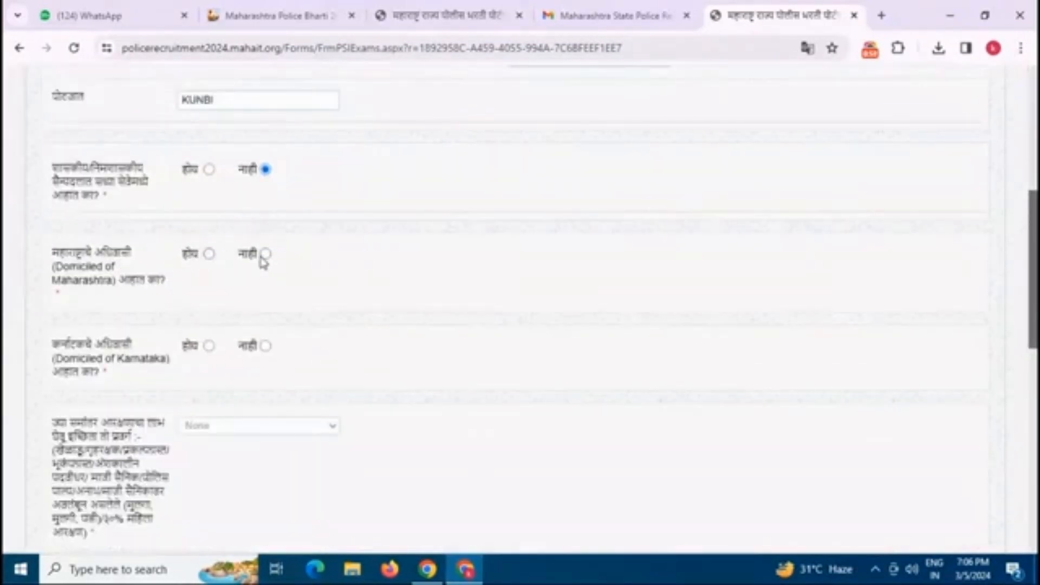
{"action": "left_click", "coordinate": [209, 254]}
{"action": "left_click", "coordinate": [763, 256]}
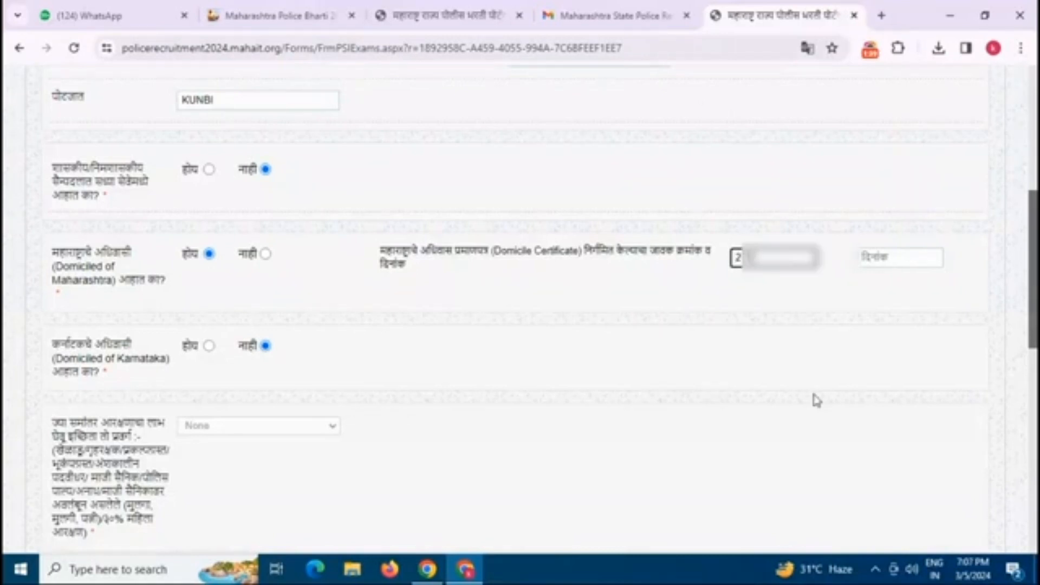
{"action": "left_click", "coordinate": [900, 258]}
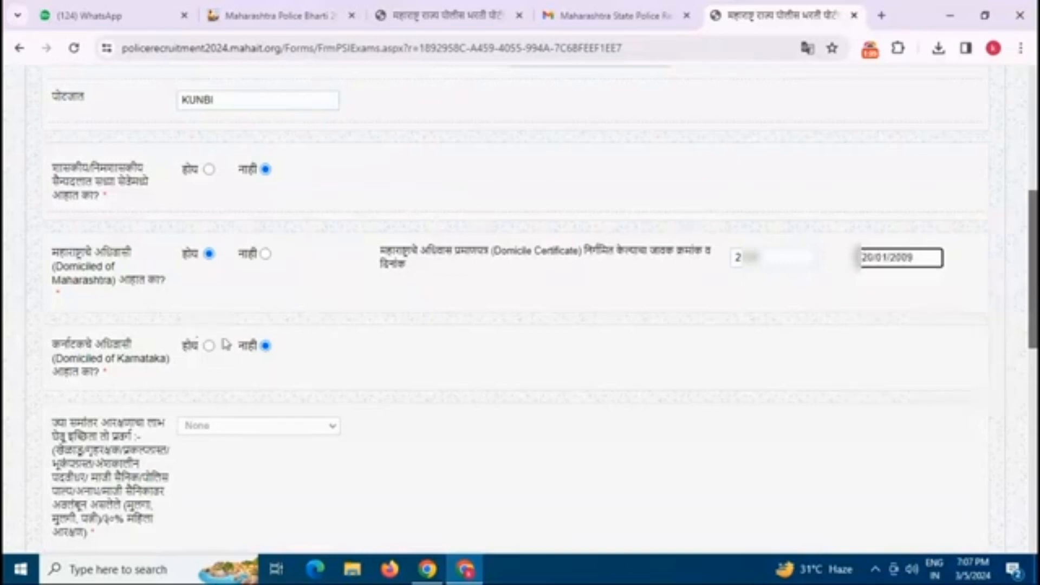
{"action": "scroll", "coordinate": [316, 336], "scroll_direction": "down", "scroll_amount": 1}
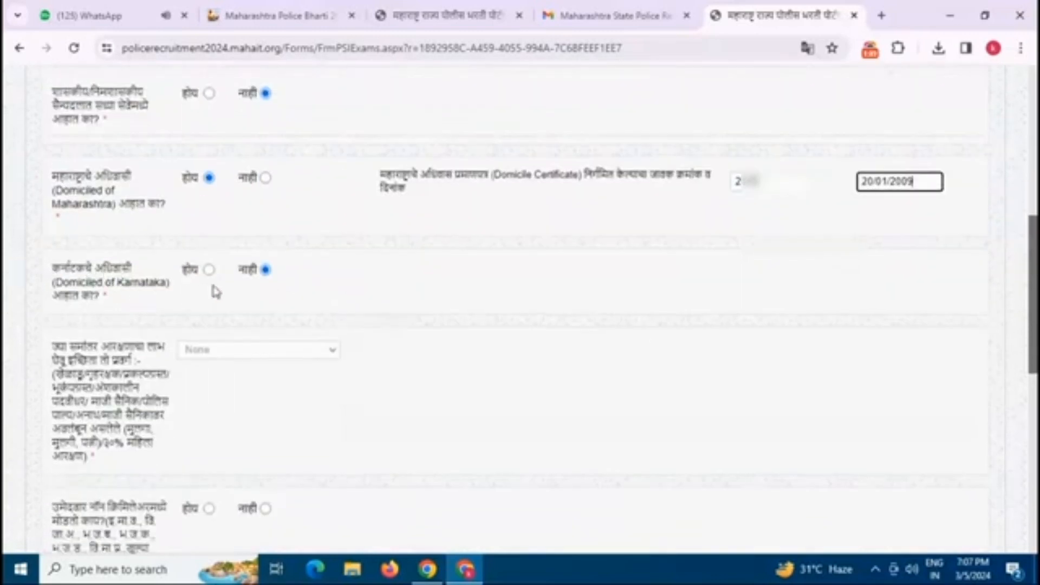
{"action": "scroll", "coordinate": [254, 298], "scroll_direction": "down", "scroll_amount": 1}
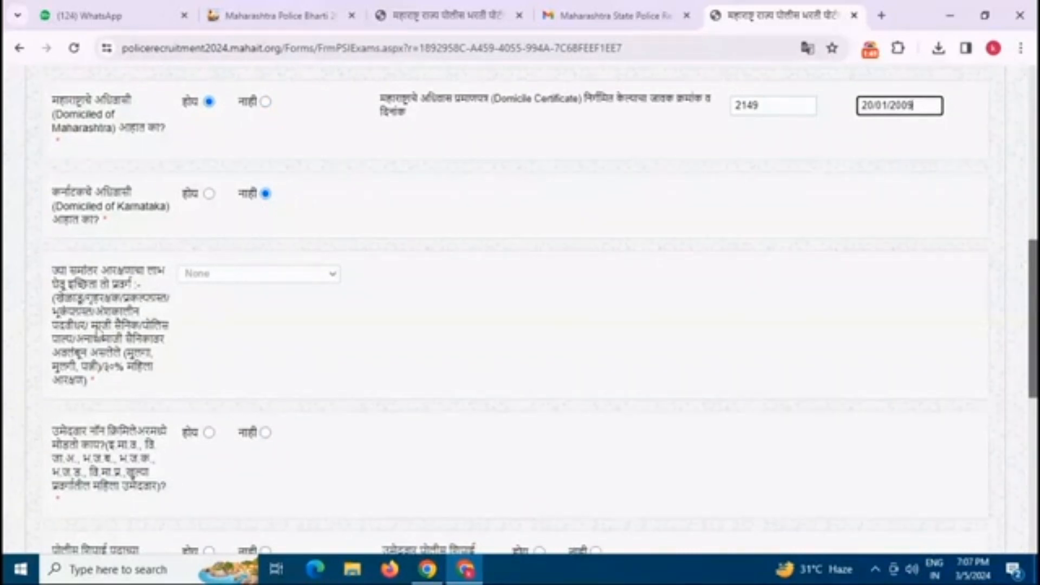
{"action": "scroll", "coordinate": [230, 279], "scroll_direction": "down", "scroll_amount": 1}
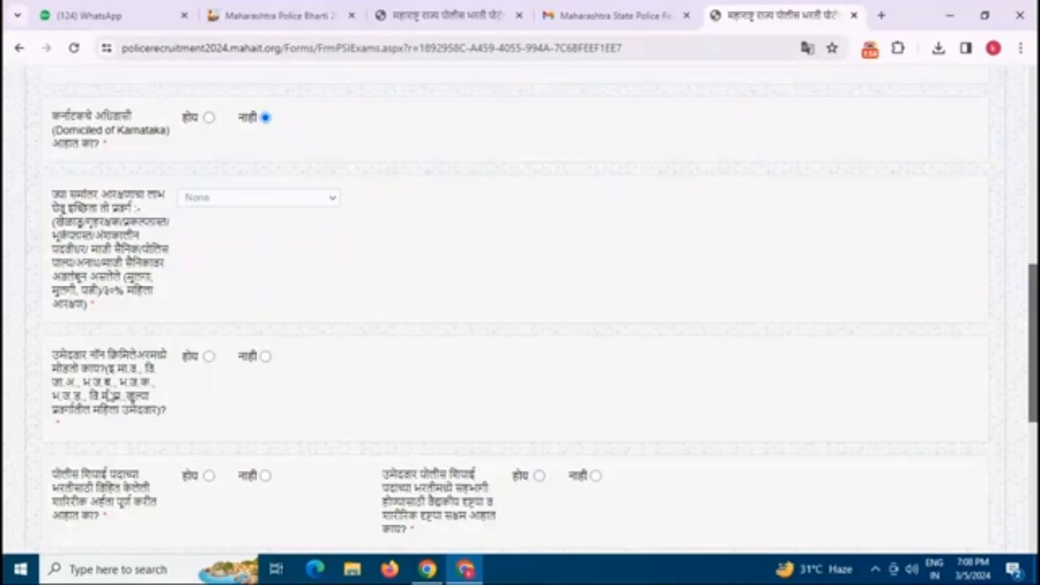
{"action": "left_click", "coordinate": [209, 357]}
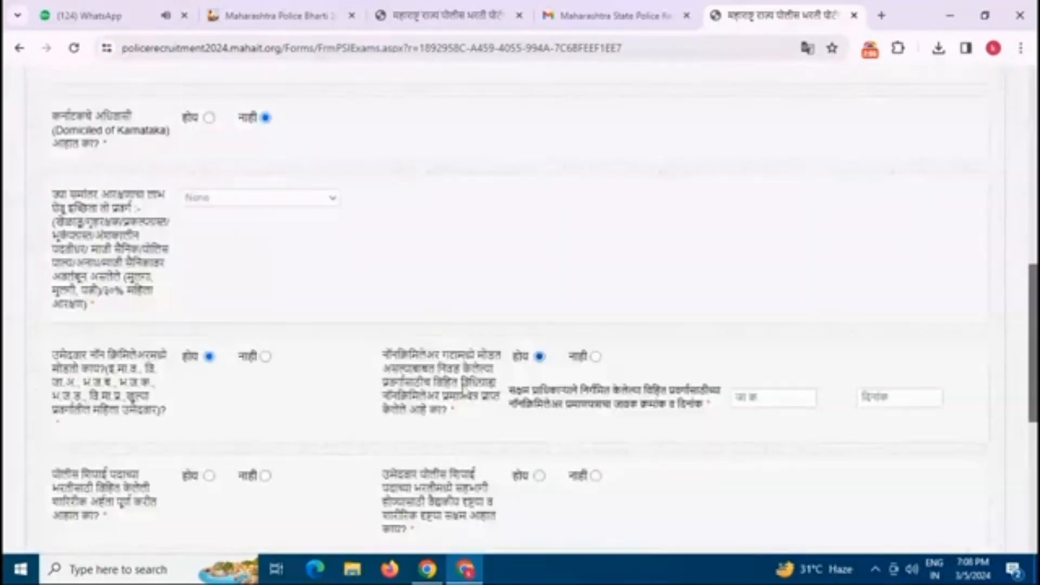
{"action": "scroll", "coordinate": [539, 369], "scroll_direction": "down", "scroll_amount": 3}
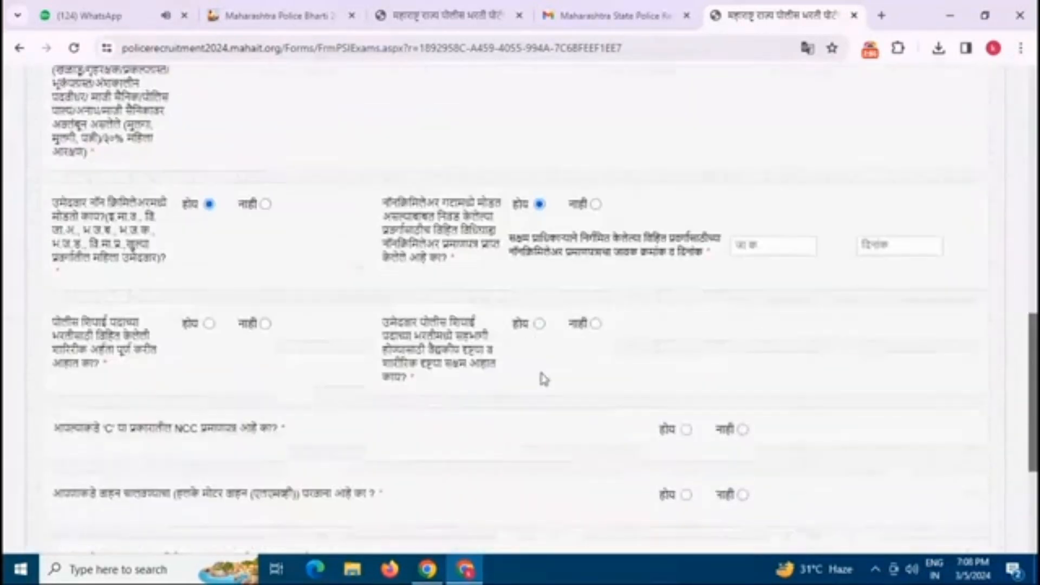
Step: Enter the non-creamy-layer certificate number dated 25/05/2022, and answer Yes to physical and medical fitness
{"action": "left_click", "coordinate": [751, 245]}
{"action": "type", "text": "757"}
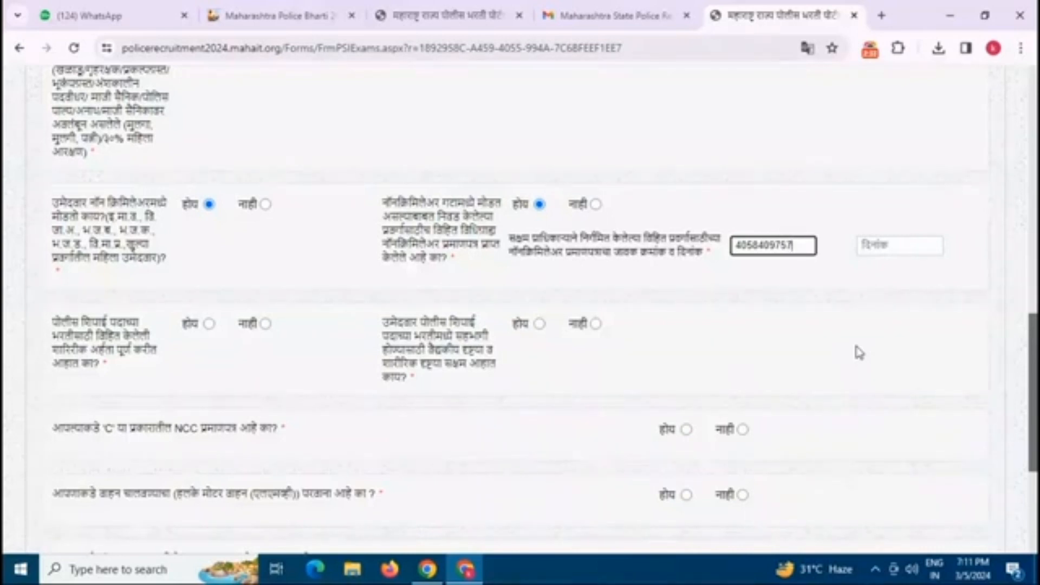
{"action": "type", "text": "9"}
{"action": "left_click", "coordinate": [898, 245]}
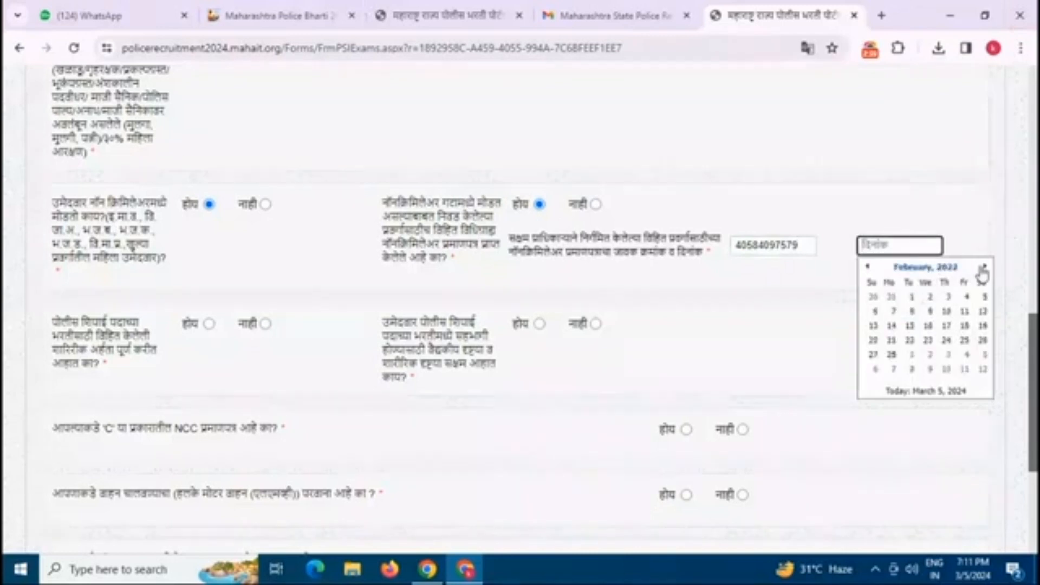
{"action": "left_click", "coordinate": [985, 268]}
{"action": "left_click", "coordinate": [985, 269]}
{"action": "left_click", "coordinate": [985, 268]}
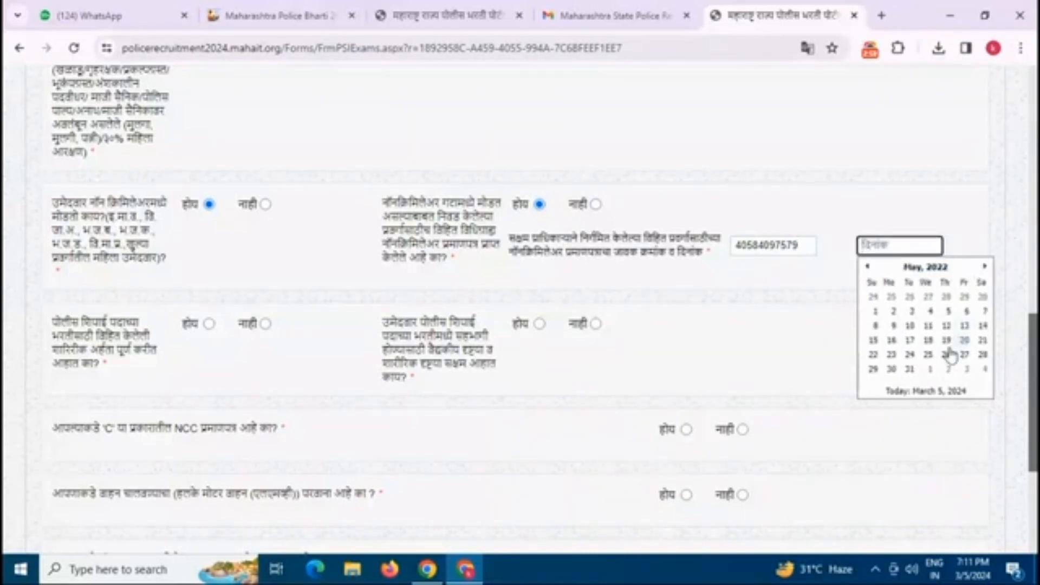
{"action": "left_click", "coordinate": [932, 355]}
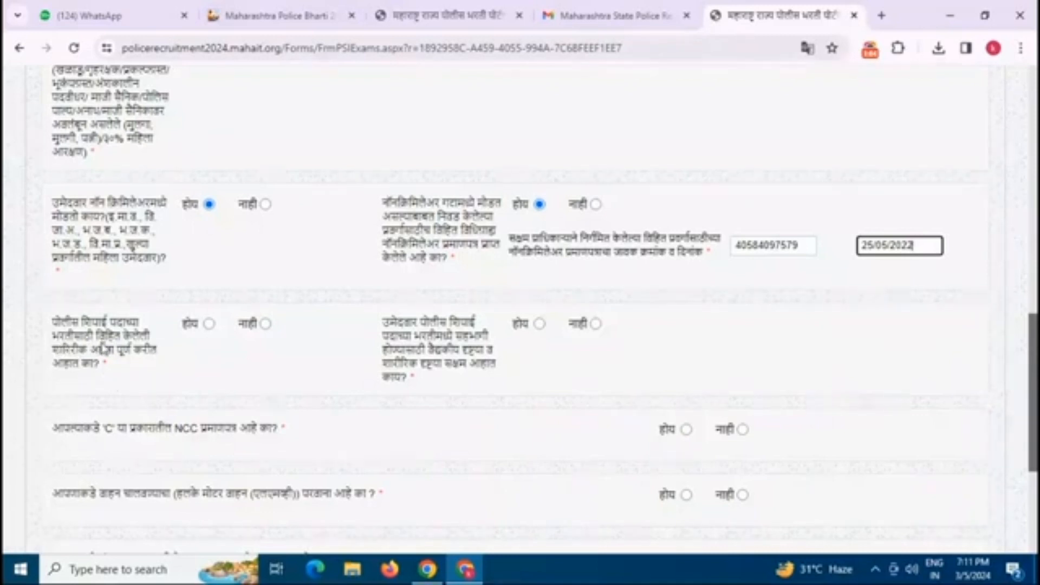
{"action": "left_click", "coordinate": [209, 325]}
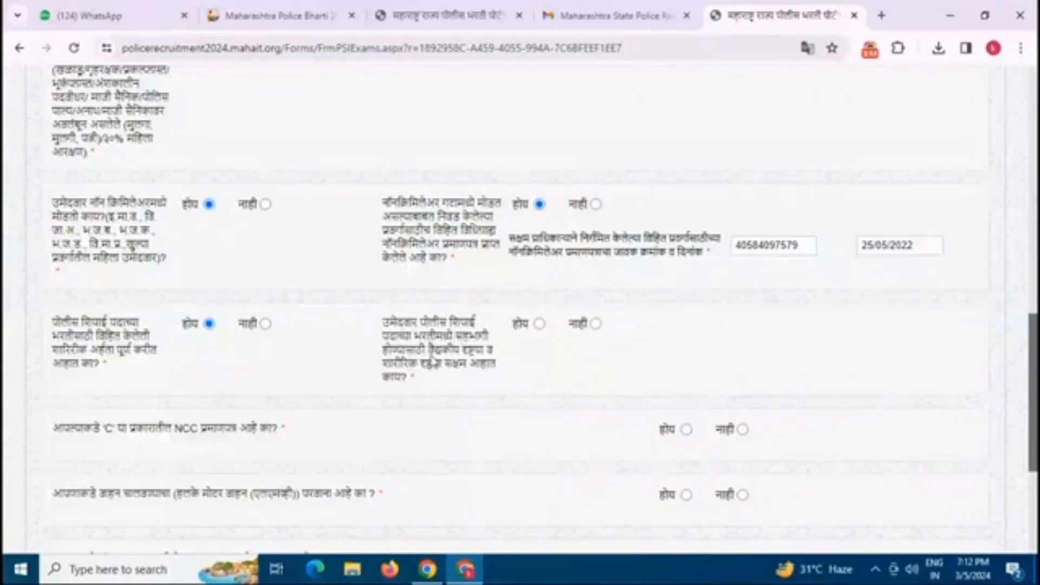
{"action": "left_click", "coordinate": [539, 323]}
Step: Answer NCC No, driving licence Yes, computer certificate Yes, farmer-suicide dependent No, and go to the next page
{"action": "scroll", "coordinate": [253, 441], "scroll_direction": "down", "scroll_amount": 3}
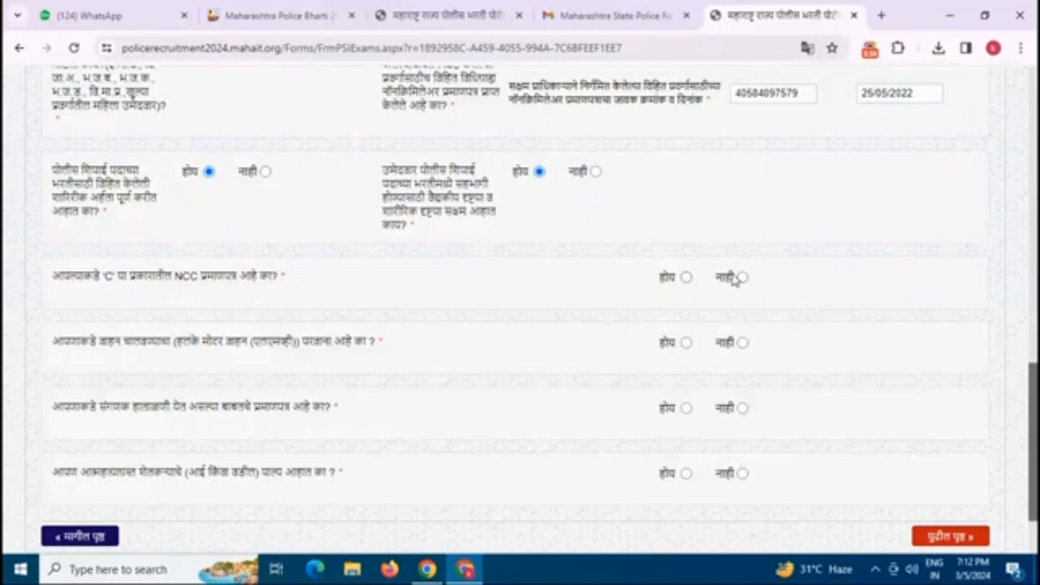
{"action": "left_click", "coordinate": [742, 278]}
{"action": "left_click", "coordinate": [686, 342]}
{"action": "left_click", "coordinate": [742, 343]}
{"action": "left_click", "coordinate": [686, 343]}
{"action": "left_click", "coordinate": [742, 408]}
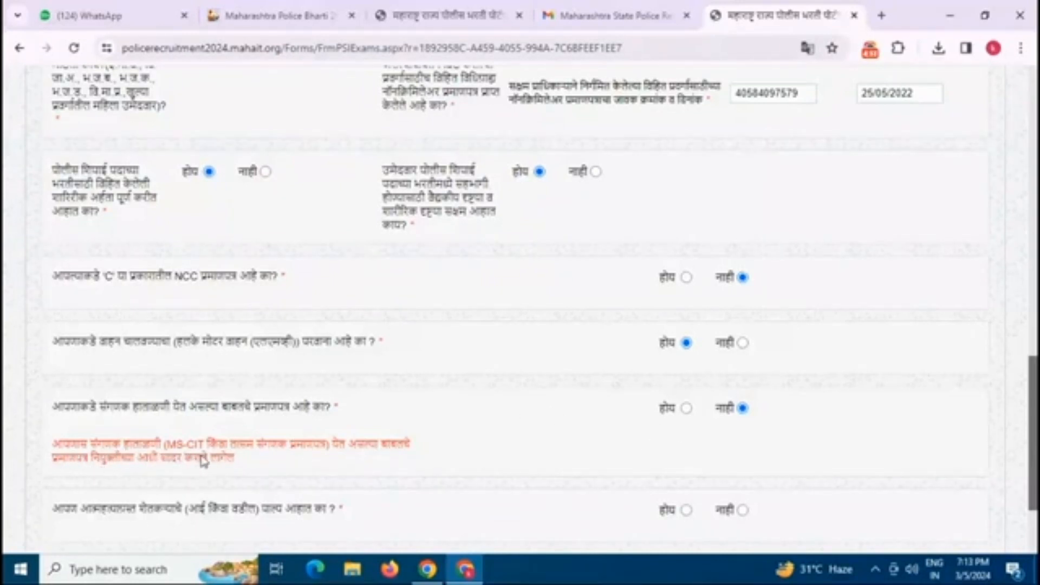
{"action": "left_click", "coordinate": [684, 409]}
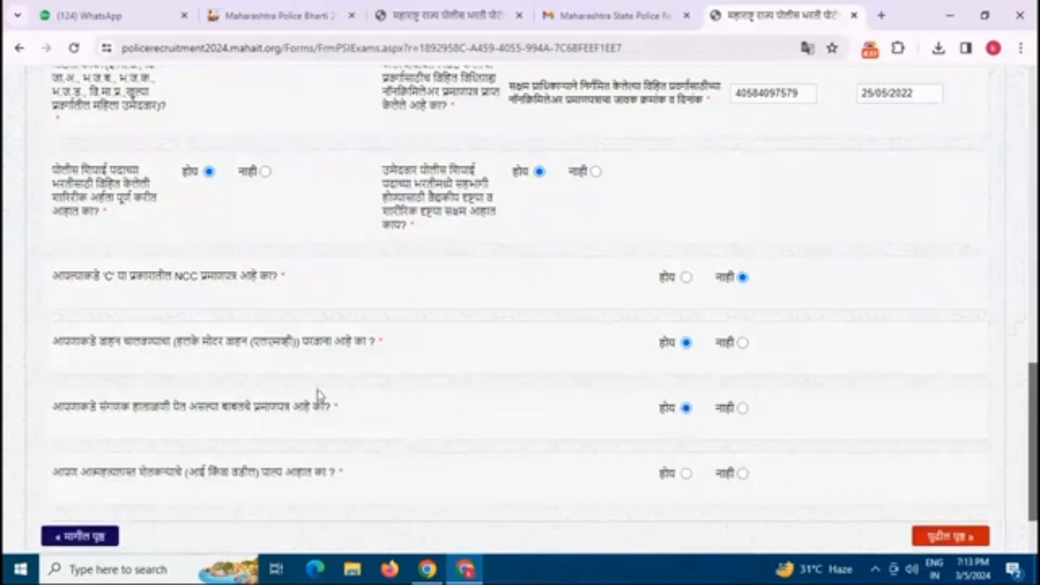
{"action": "scroll", "coordinate": [385, 490], "scroll_direction": "down", "scroll_amount": 2}
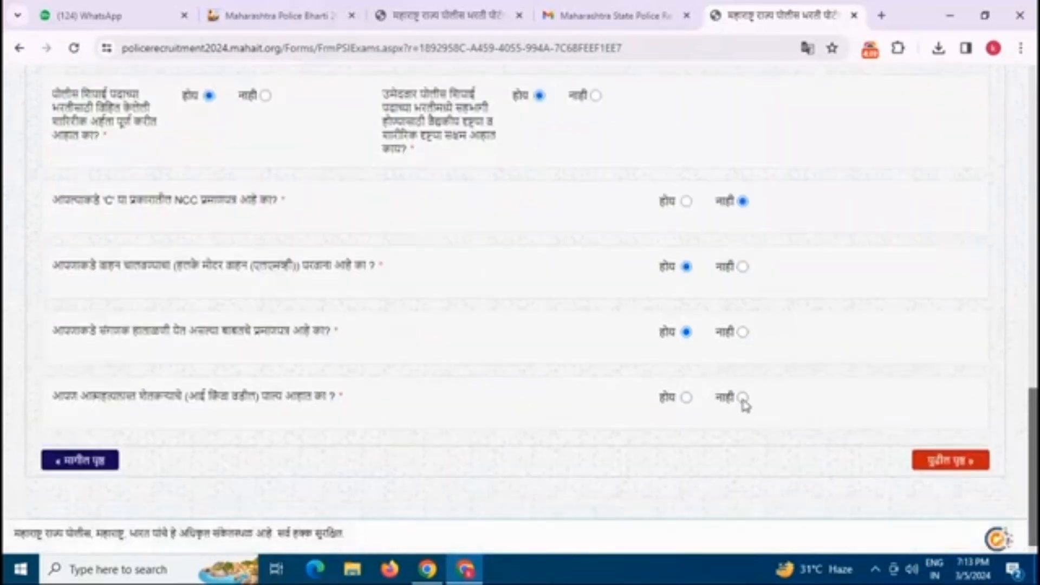
{"action": "left_click", "coordinate": [742, 398]}
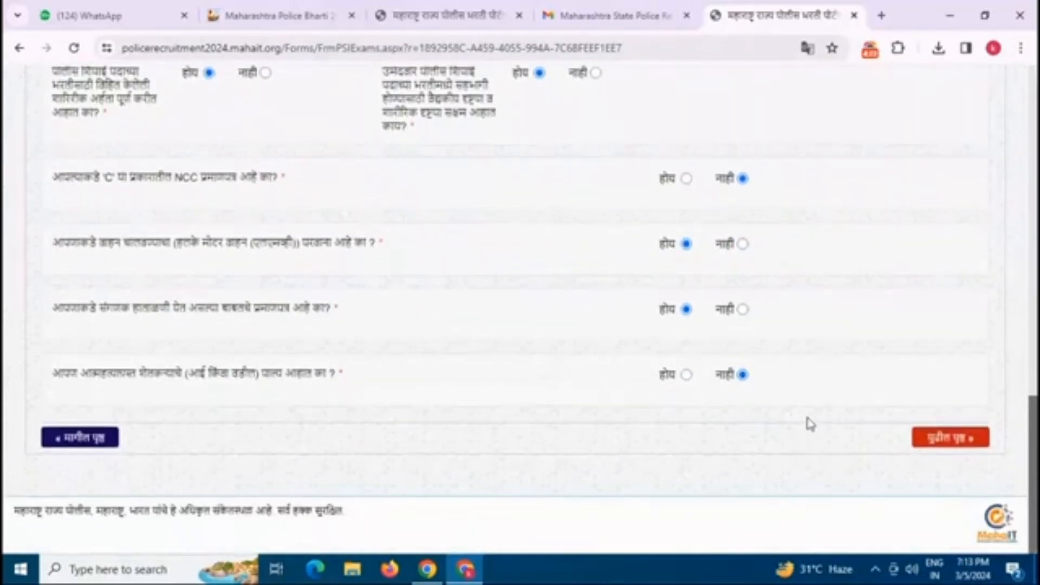
{"action": "left_click", "coordinate": [941, 440]}
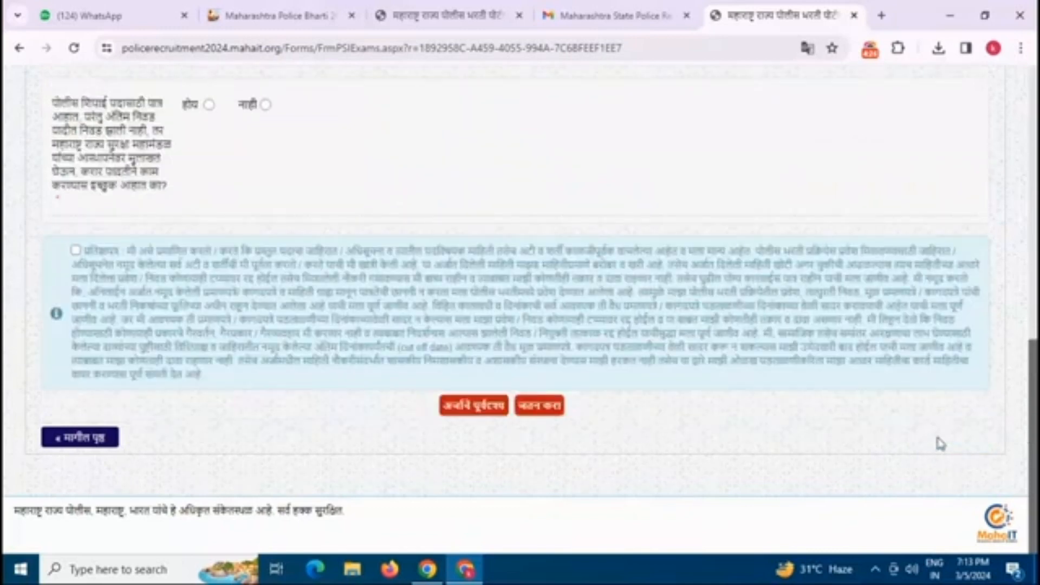
Step: Enter HSC / 12th qualification: NAGPUR board, Pass, 2008, 313/600 marks
{"action": "scroll", "coordinate": [576, 313], "scroll_direction": "up", "scroll_amount": 7}
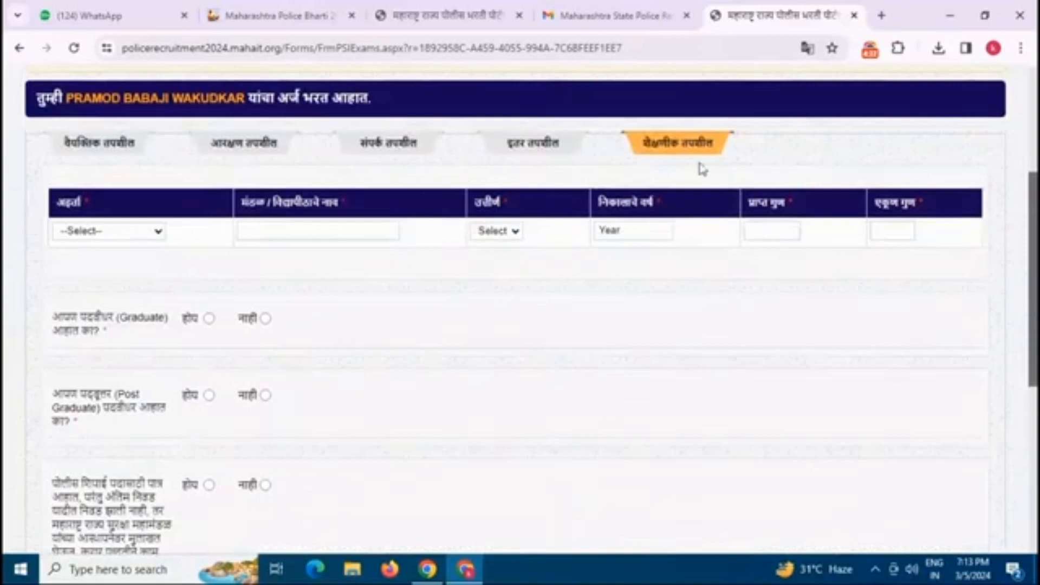
{"action": "left_click", "coordinate": [140, 230]}
{"action": "left_click", "coordinate": [118, 261]}
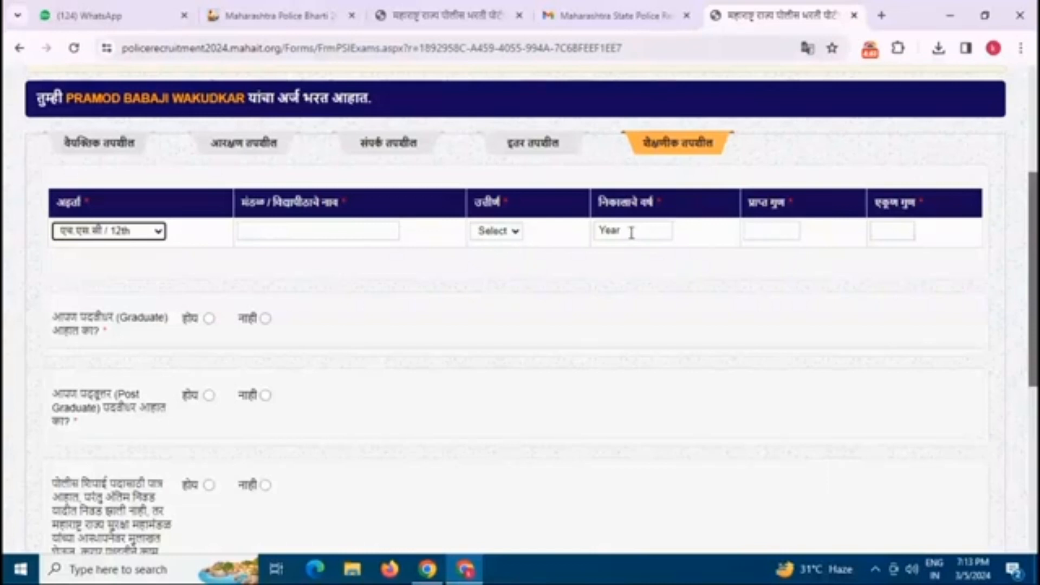
{"action": "left_click", "coordinate": [503, 232]}
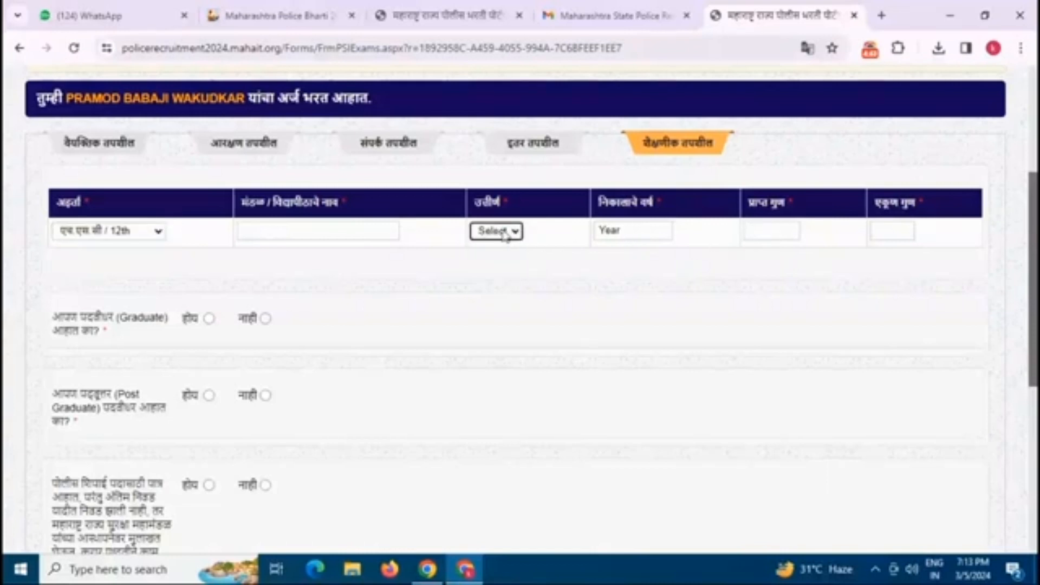
{"action": "left_click", "coordinate": [502, 232]}
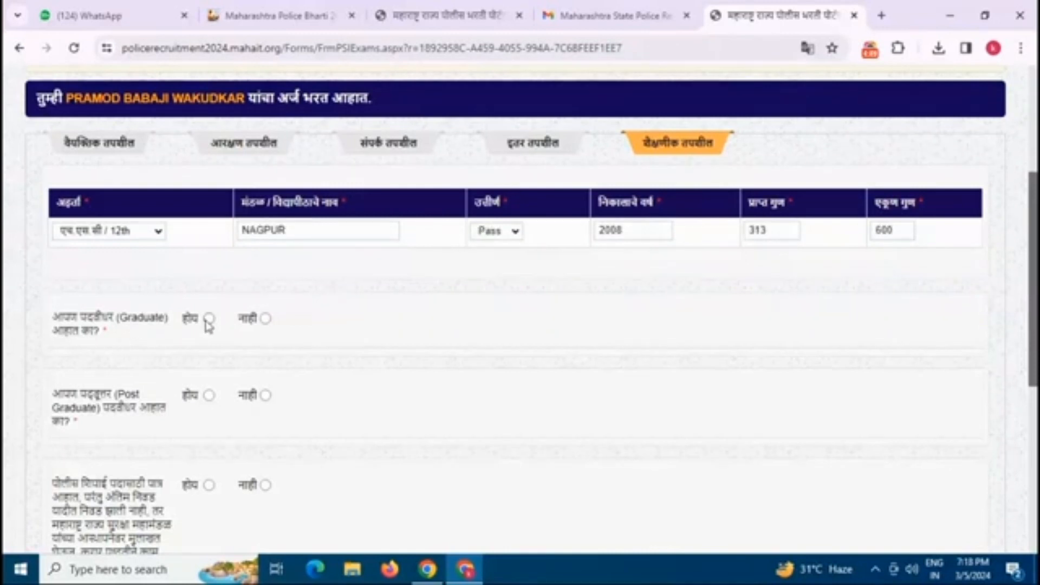
Step: Mark graduate Yes with a B.A. degree, post-graduate No, and accept the declaration
{"action": "left_click", "coordinate": [209, 318]}
{"action": "left_click", "coordinate": [543, 321]}
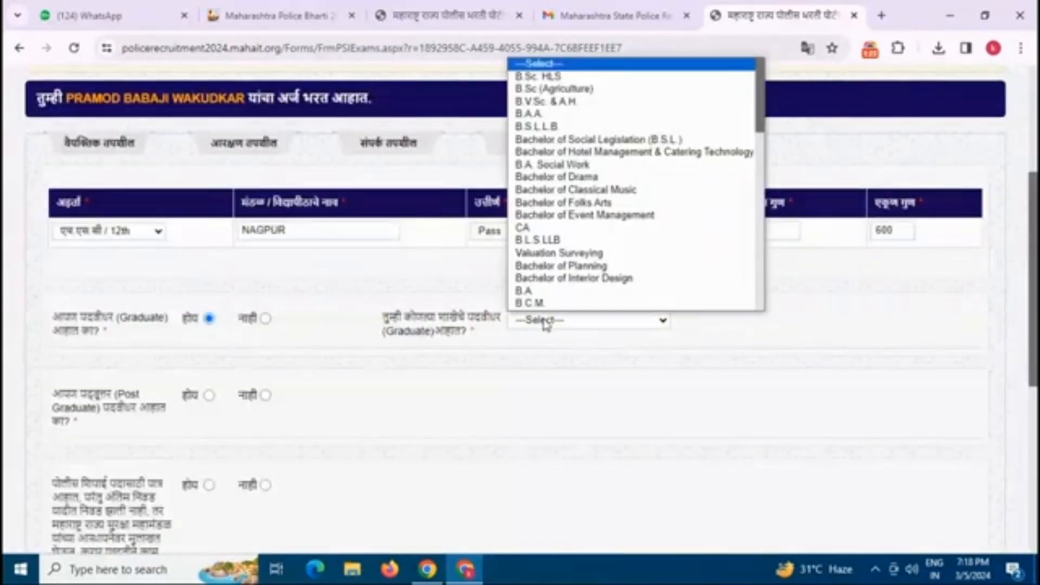
{"action": "scroll", "coordinate": [549, 179], "scroll_direction": "down", "scroll_amount": 10}
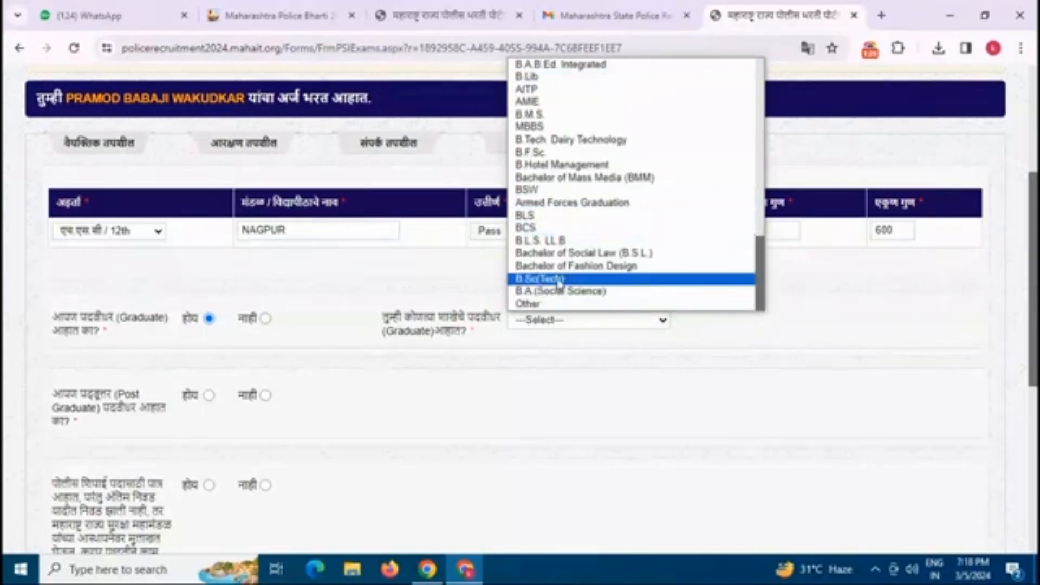
{"action": "scroll", "coordinate": [553, 275], "scroll_direction": "up", "scroll_amount": 10}
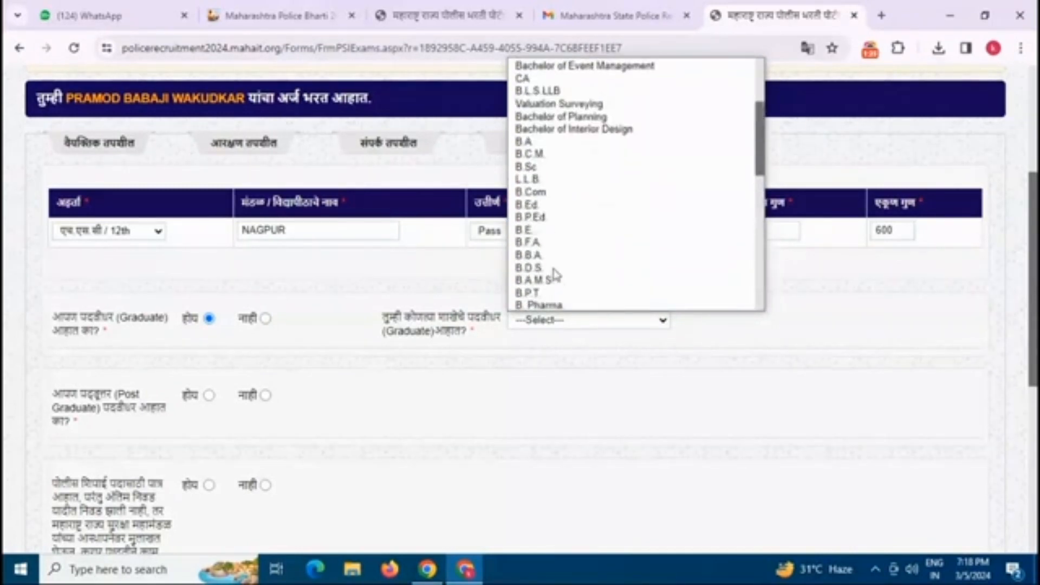
{"action": "left_click", "coordinate": [552, 291]}
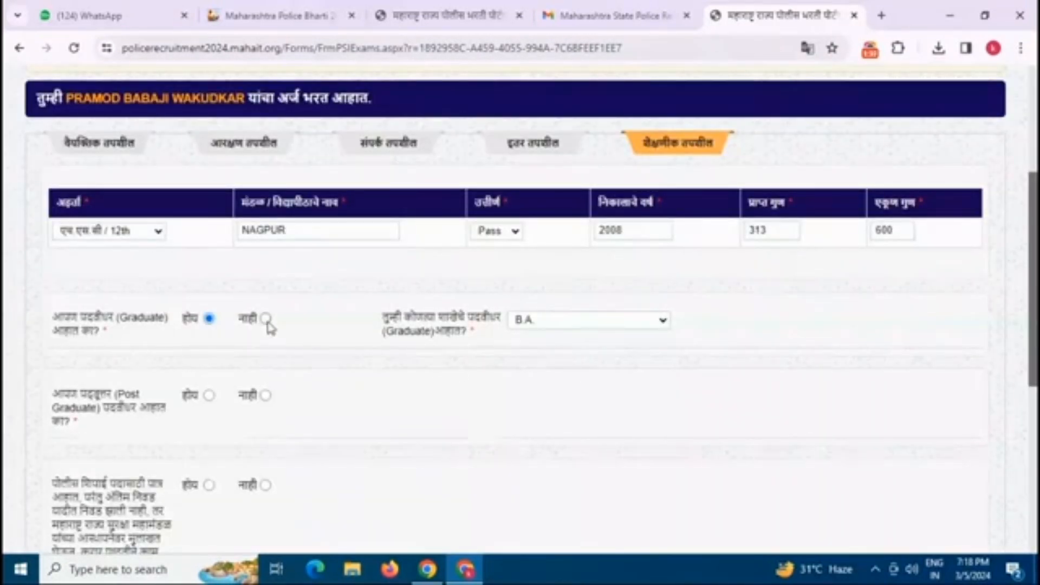
{"action": "left_click", "coordinate": [265, 396]}
{"action": "scroll", "coordinate": [316, 401], "scroll_direction": "down", "scroll_amount": 4}
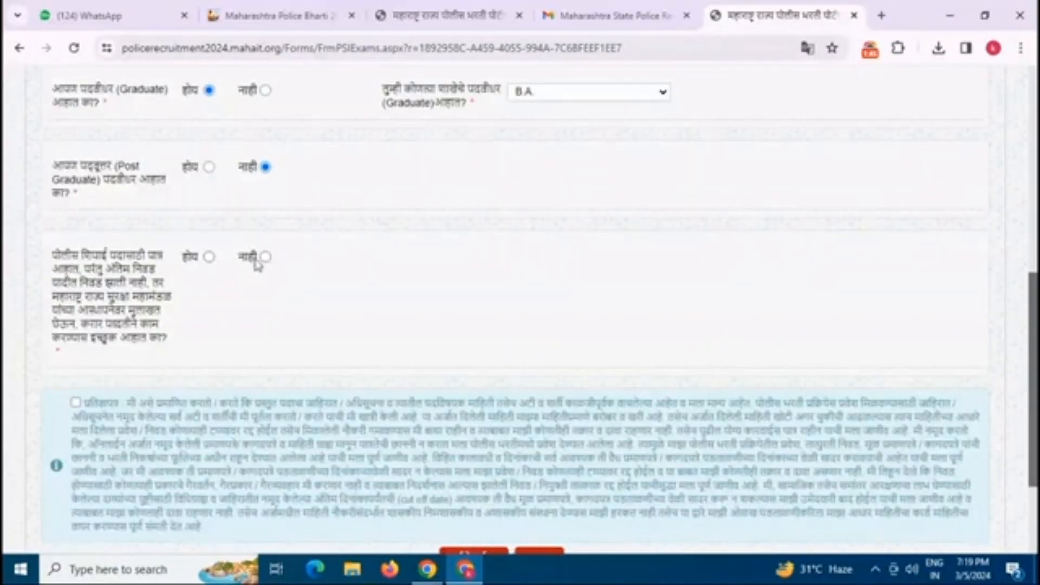
{"action": "scroll", "coordinate": [256, 370], "scroll_direction": "down", "scroll_amount": 3}
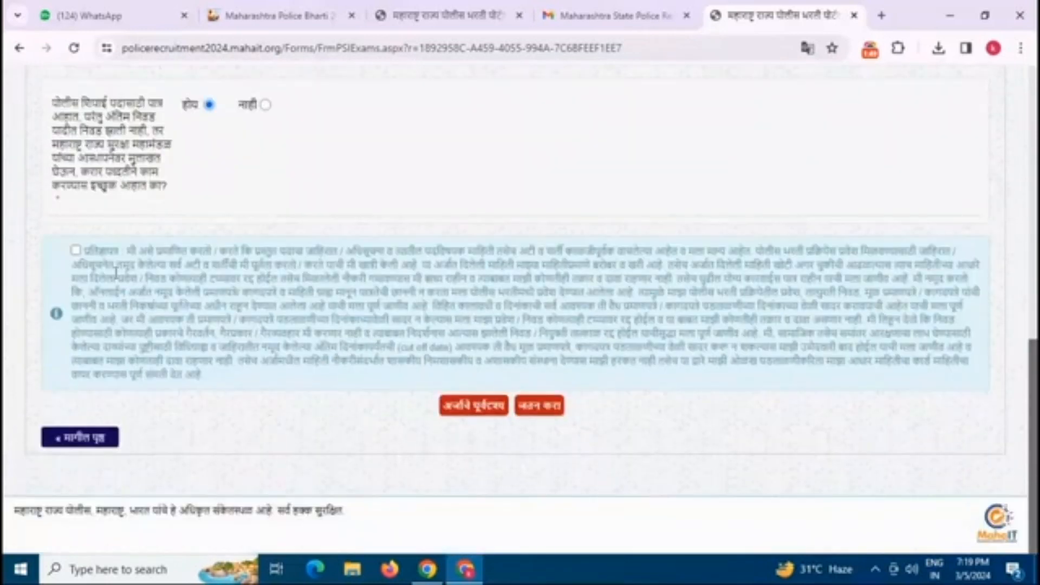
{"action": "left_click", "coordinate": [76, 250]}
Step: Open the application preview, read it through to the declaration, and close it
{"action": "left_click", "coordinate": [469, 406]}
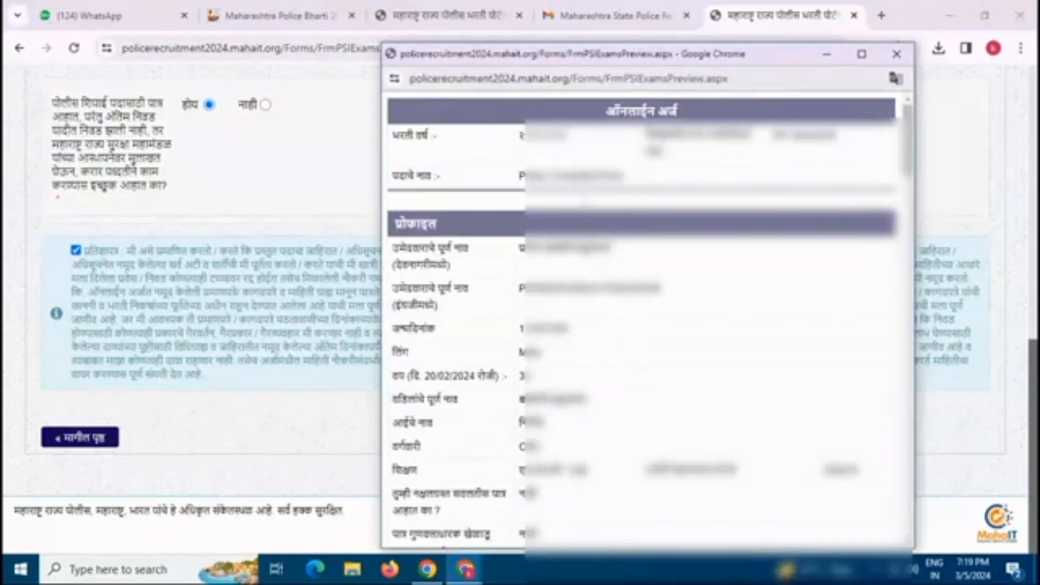
{"action": "scroll", "coordinate": [593, 239], "scroll_direction": "down", "scroll_amount": 1}
{"action": "scroll", "coordinate": [593, 239], "scroll_direction": "up", "scroll_amount": 1}
{"action": "scroll", "coordinate": [555, 309], "scroll_direction": "down", "scroll_amount": 10}
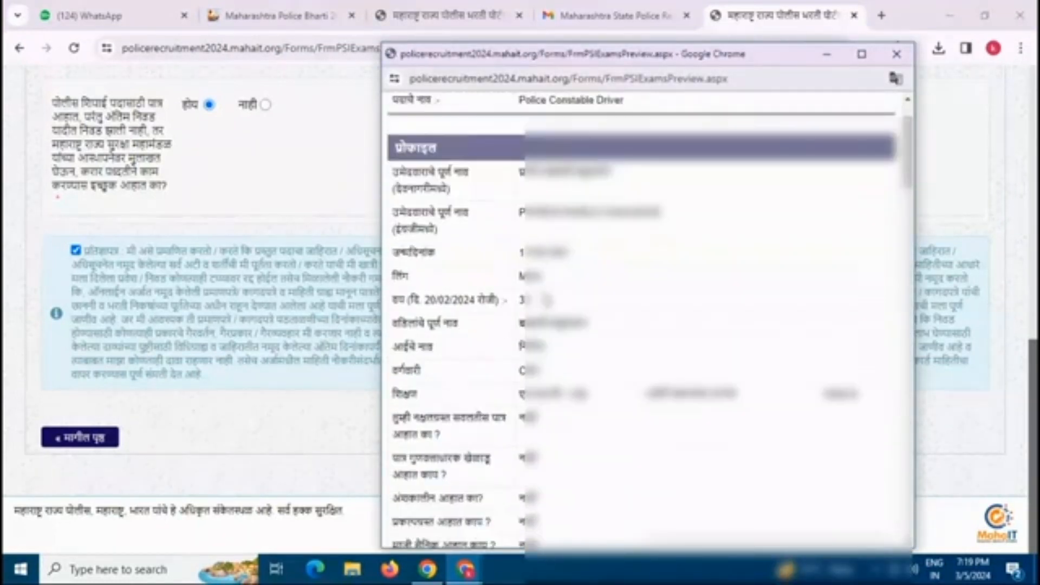
{"action": "scroll", "coordinate": [555, 309], "scroll_direction": "down", "scroll_amount": 8}
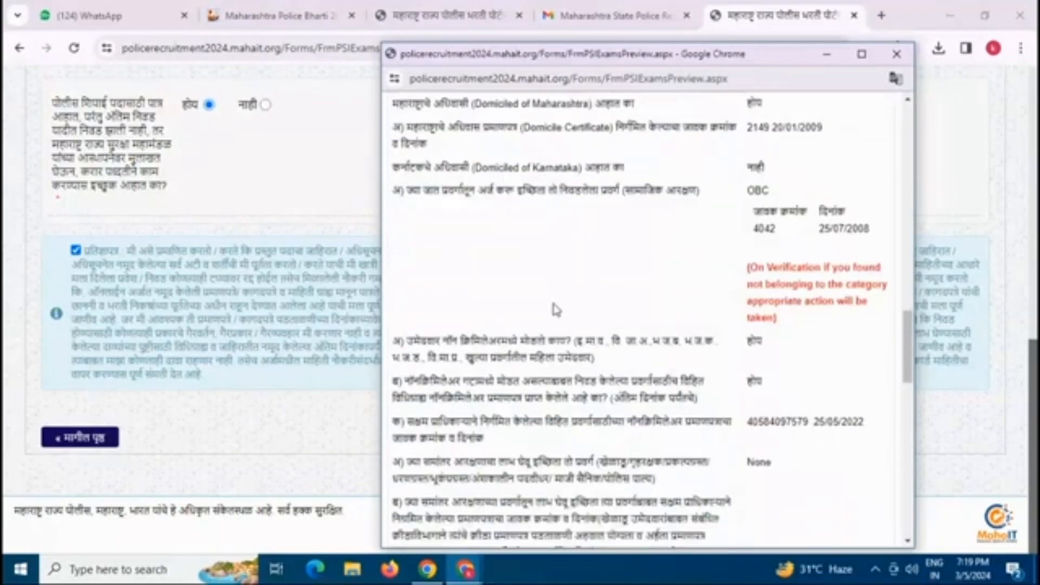
{"action": "scroll", "coordinate": [797, 201], "scroll_direction": "up", "scroll_amount": 1}
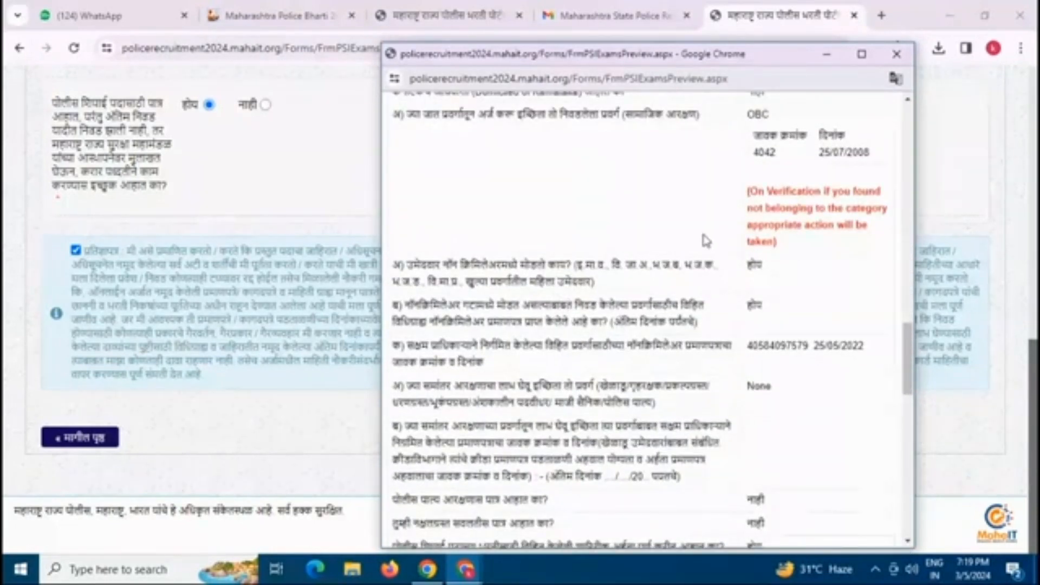
{"action": "scroll", "coordinate": [682, 265], "scroll_direction": "down", "scroll_amount": 8}
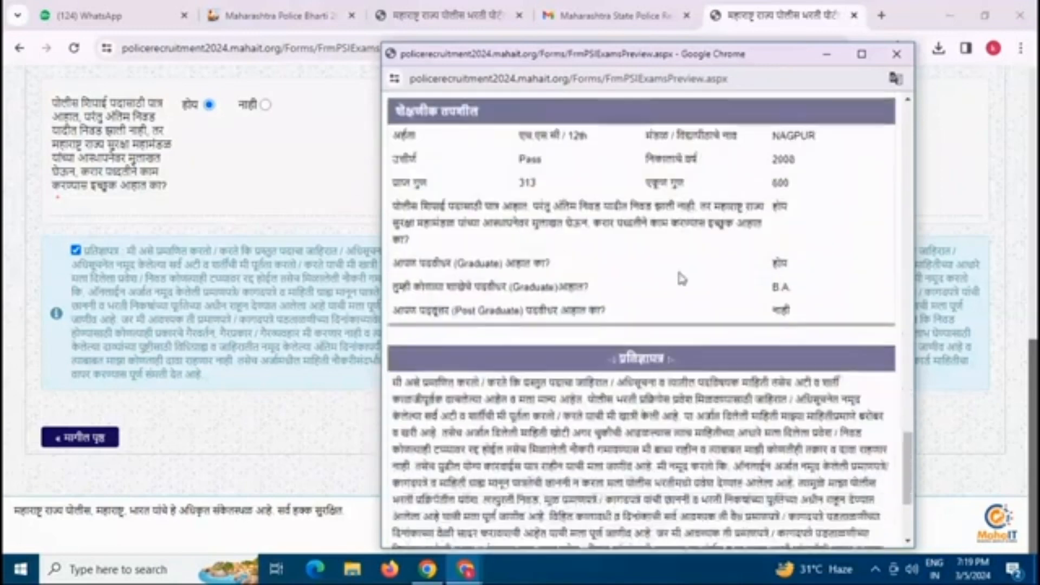
{"action": "scroll", "coordinate": [682, 279], "scroll_direction": "down", "scroll_amount": 3}
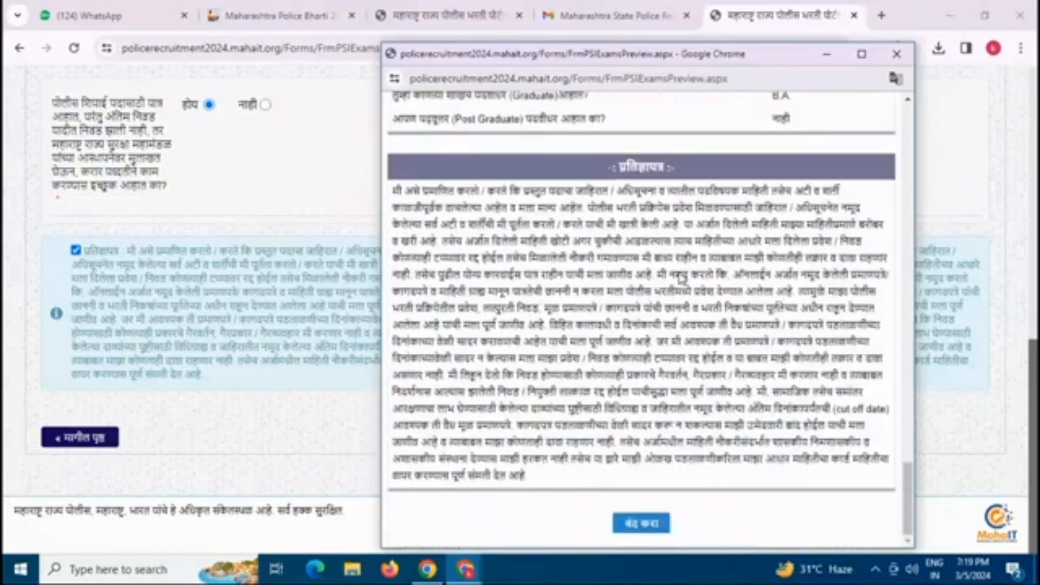
{"action": "left_click", "coordinate": [645, 525]}
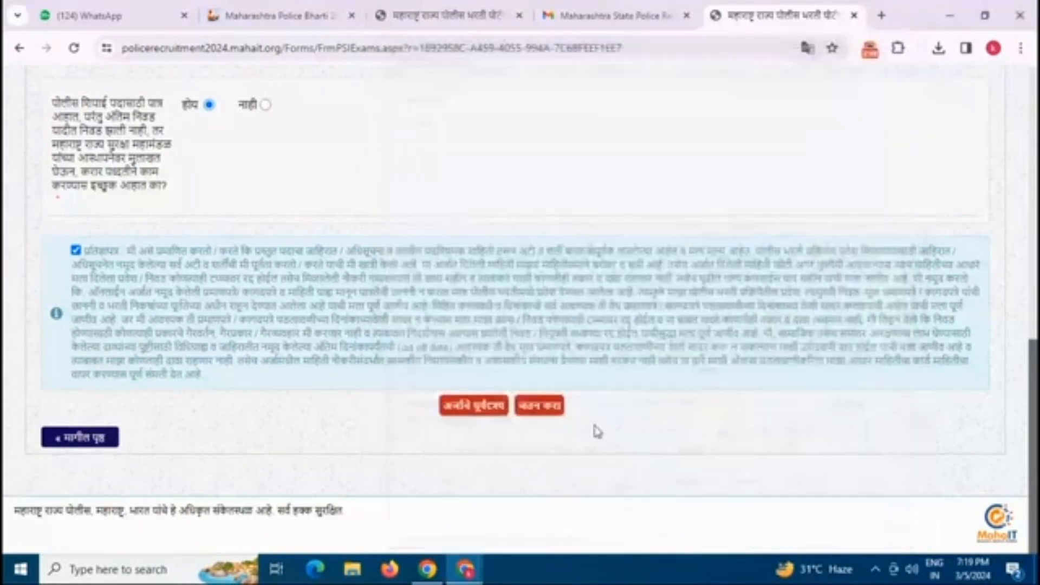
Step: Save and confirm the final submission, then acknowledge the issued token number
{"action": "left_click", "coordinate": [544, 411]}
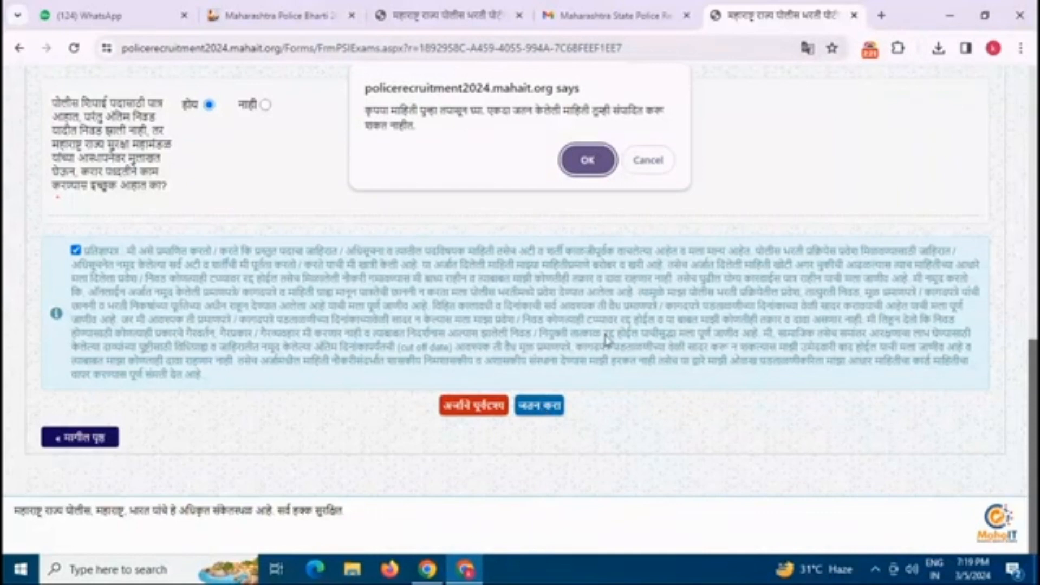
{"action": "left_click", "coordinate": [589, 160]}
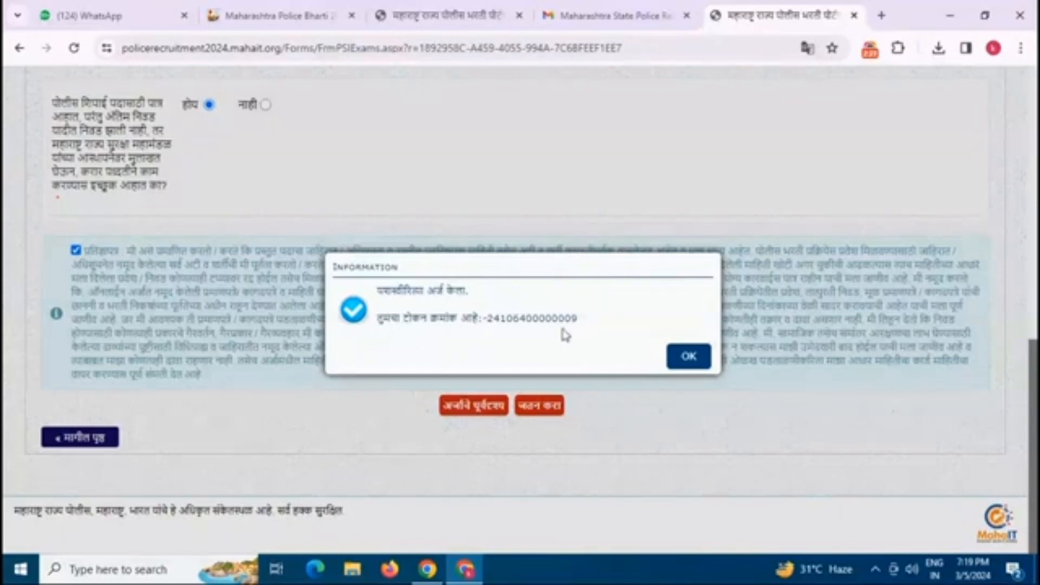
{"action": "left_click", "coordinate": [688, 358]}
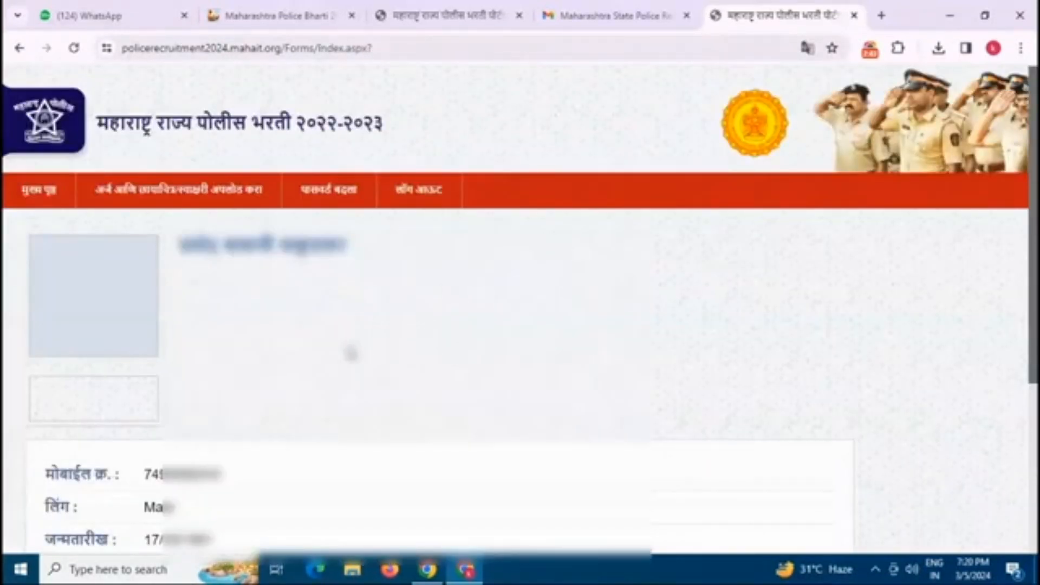
Step: Go to the photo and signature upload page from the menu
{"action": "scroll", "coordinate": [323, 349], "scroll_direction": "down", "scroll_amount": 4}
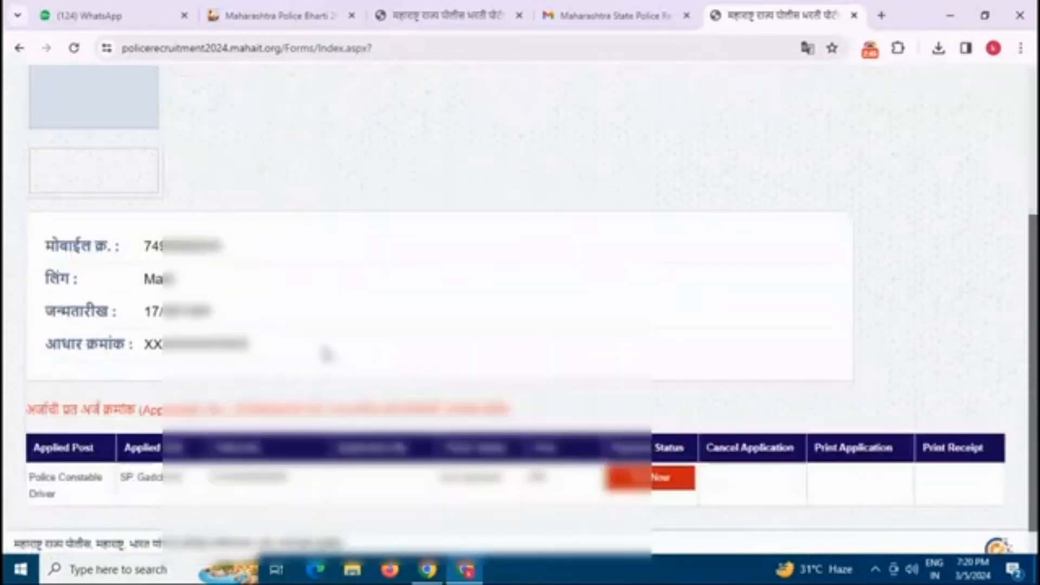
{"action": "scroll", "coordinate": [325, 354], "scroll_direction": "up", "scroll_amount": 4}
{"action": "mouse_move", "coordinate": [178, 190]}
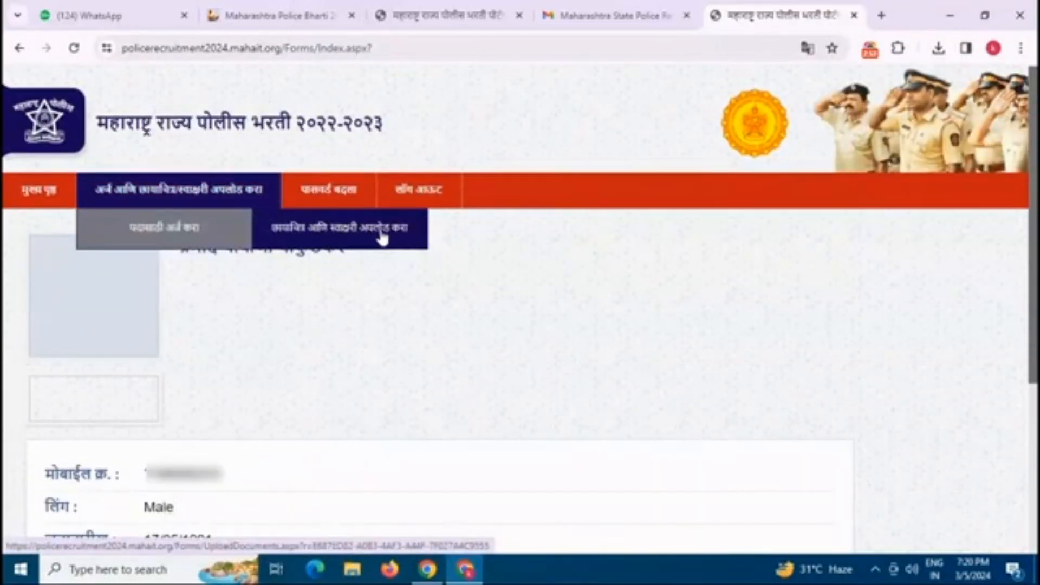
{"action": "left_click", "coordinate": [348, 237]}
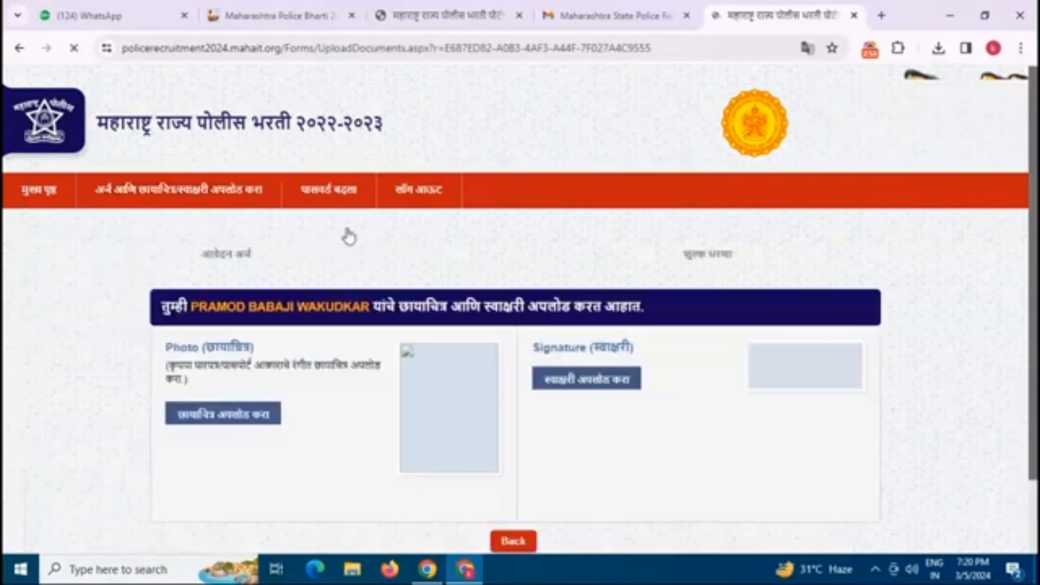
{"action": "scroll", "coordinate": [325, 254], "scroll_direction": "down", "scroll_amount": 2}
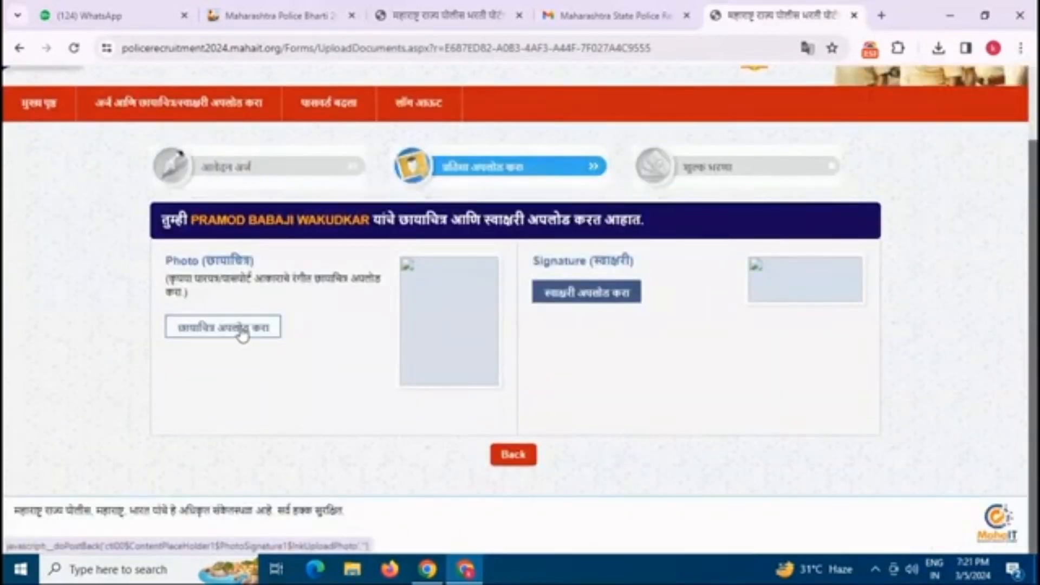
Step: Choose the candidate's photo file, upload it and save the cropped photo
{"action": "left_click", "coordinate": [241, 331]}
{"action": "left_click", "coordinate": [695, 130]}
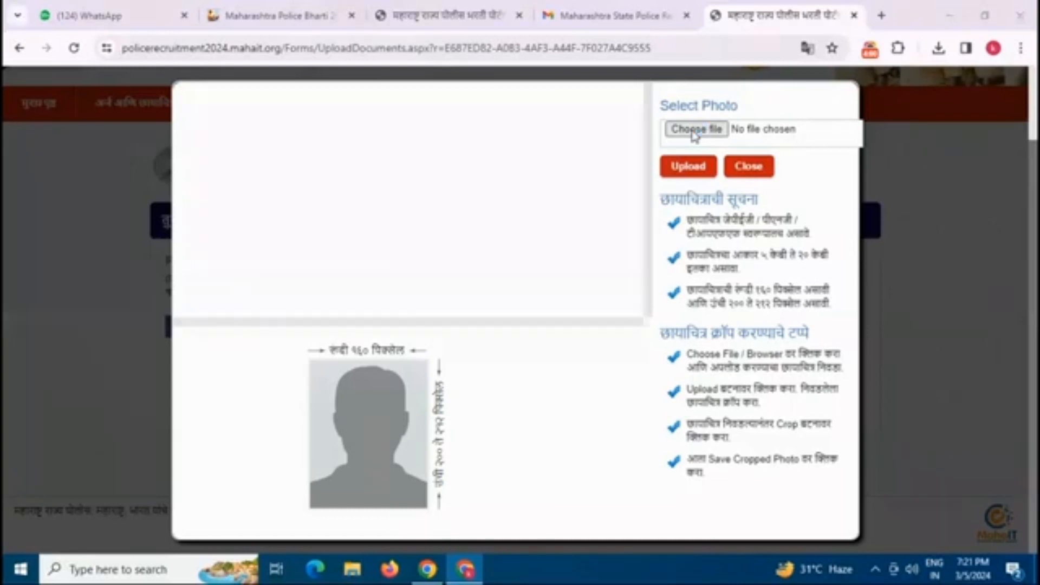
{"action": "scroll", "coordinate": [829, 319], "scroll_direction": "down", "scroll_amount": 5}
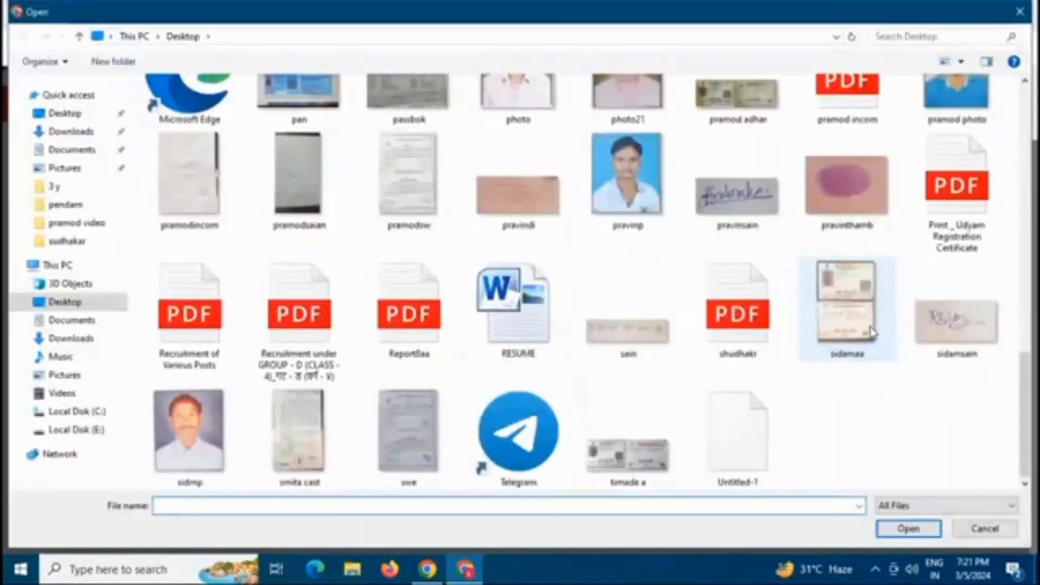
{"action": "scroll", "coordinate": [872, 332], "scroll_direction": "up", "scroll_amount": 3}
{"action": "left_click", "coordinate": [951, 462]}
{"action": "left_click", "coordinate": [908, 529]}
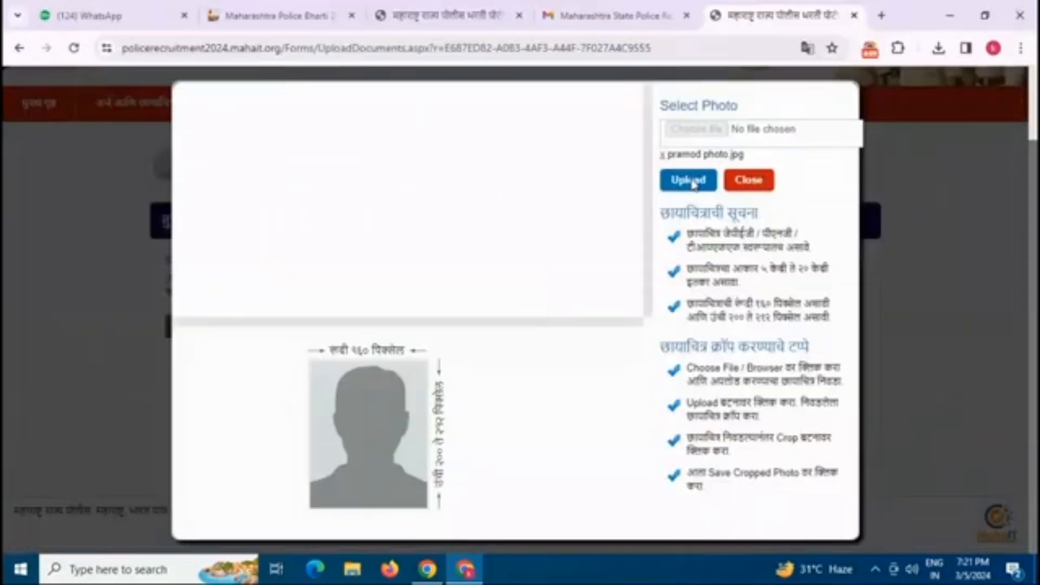
{"action": "left_click", "coordinate": [693, 184]}
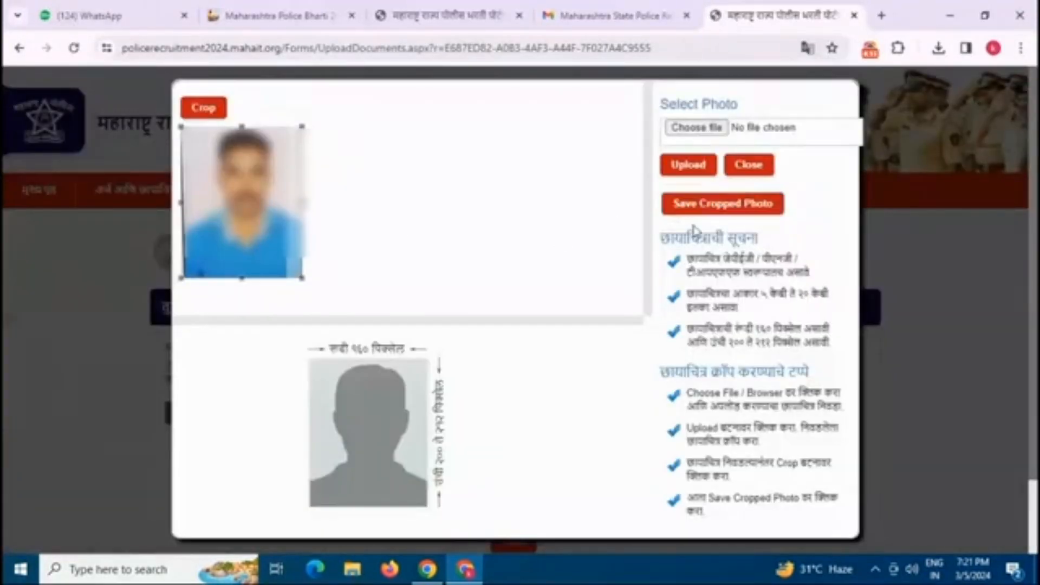
{"action": "left_click", "coordinate": [716, 204]}
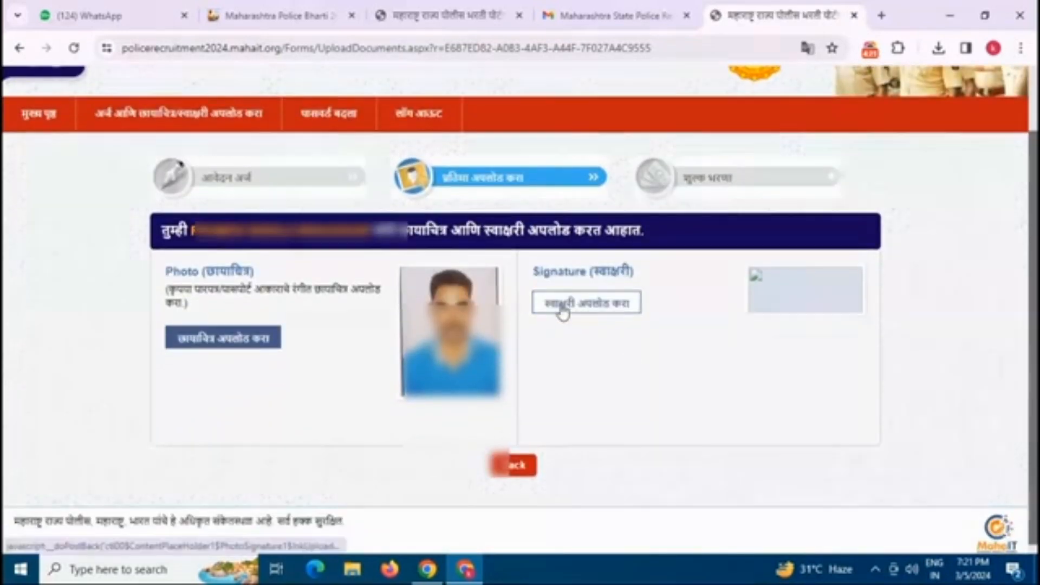
Step: Choose the candidate's signature image, upload it and save the cropped signature
{"action": "left_click", "coordinate": [566, 308]}
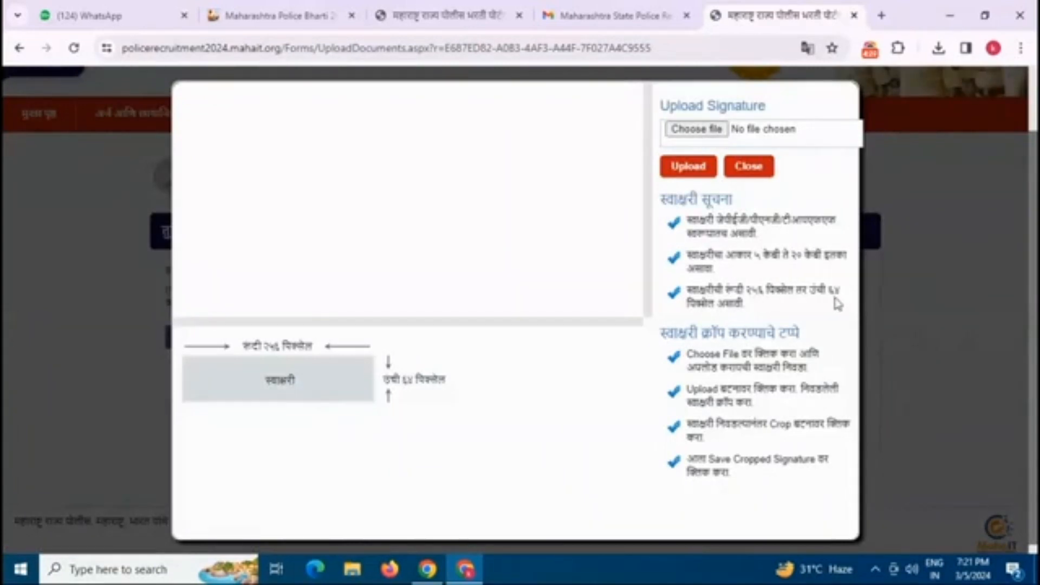
{"action": "left_click", "coordinate": [698, 130]}
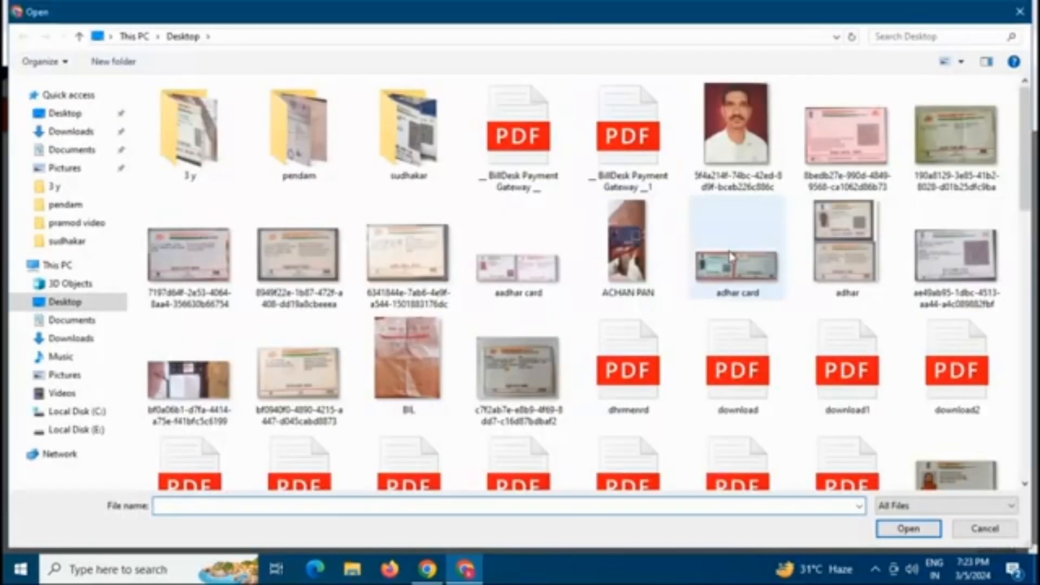
{"action": "scroll", "coordinate": [737, 265], "scroll_direction": "down", "scroll_amount": 15}
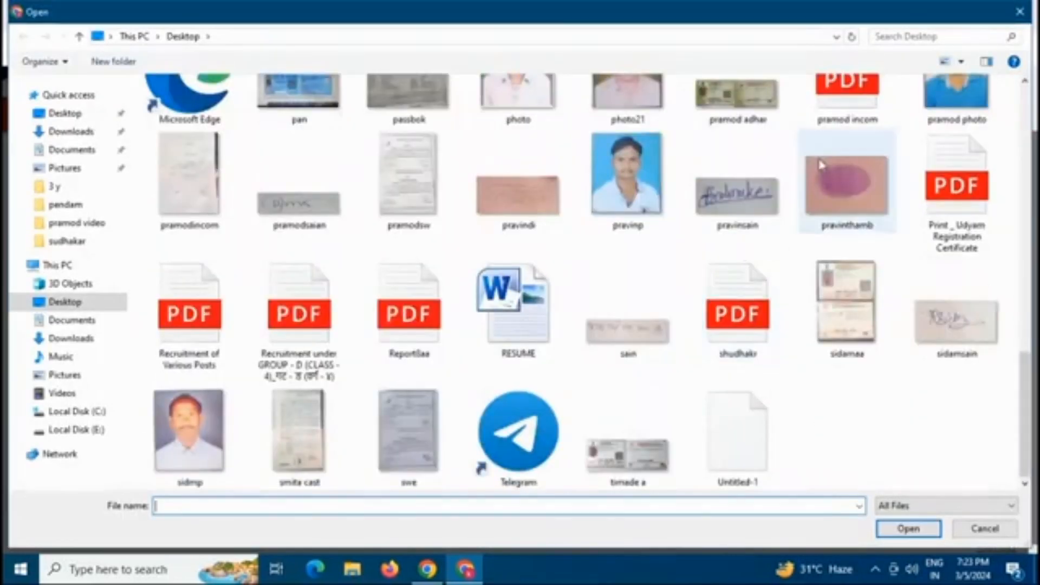
{"action": "left_click", "coordinate": [299, 204]}
{"action": "left_click", "coordinate": [894, 528]}
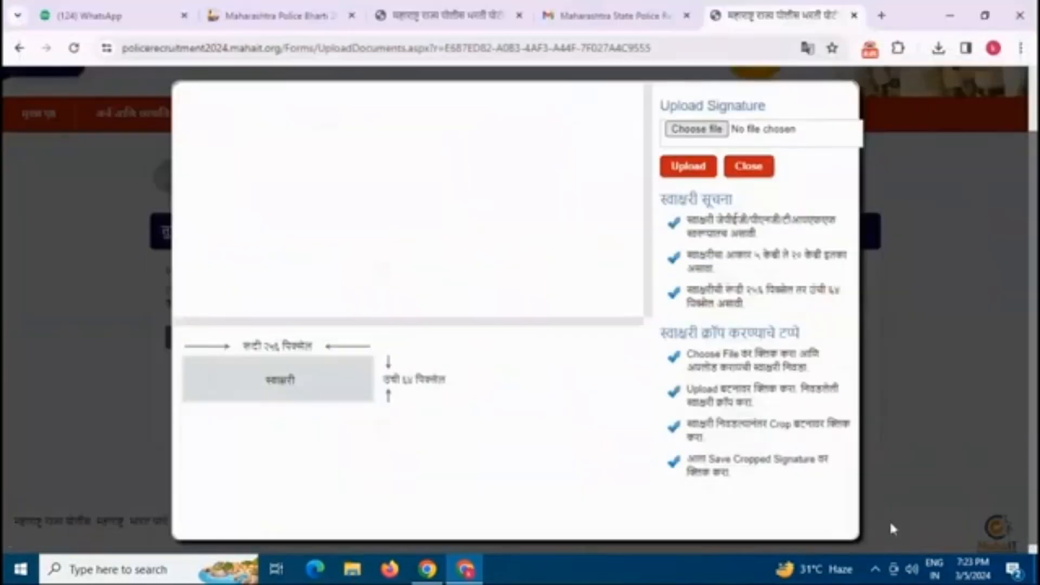
{"action": "left_click", "coordinate": [692, 183]}
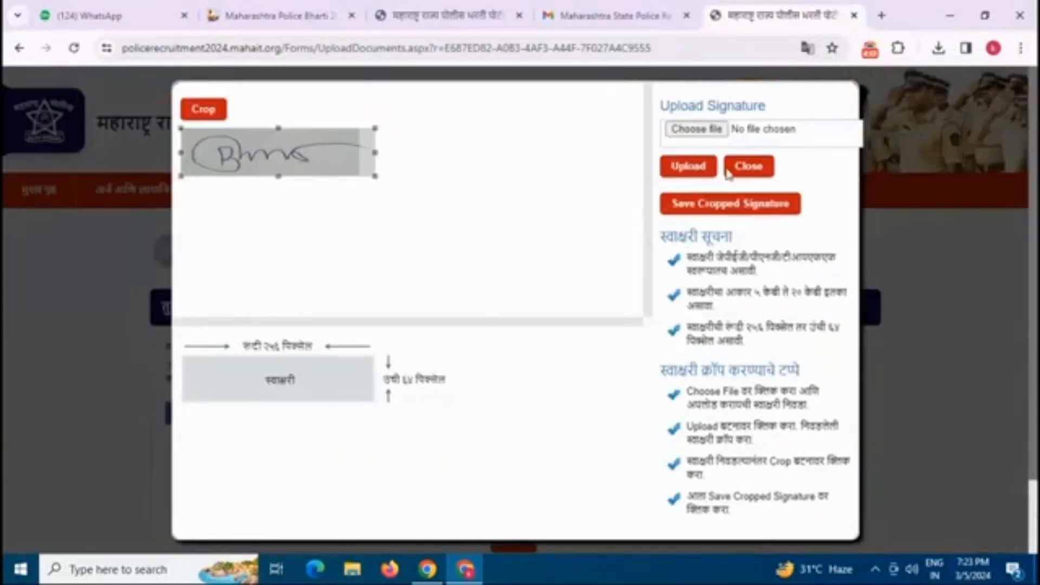
{"action": "left_click", "coordinate": [749, 204]}
{"action": "scroll", "coordinate": [665, 292], "scroll_direction": "down", "scroll_amount": 2}
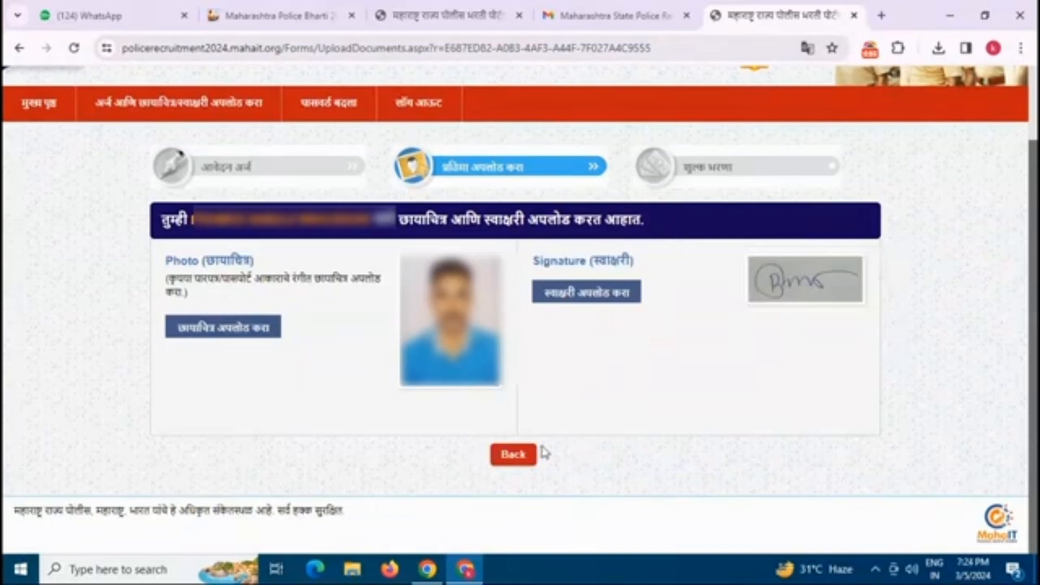
Step: From the dashboard, start paying the 350 exam fee with online payment
{"action": "left_click", "coordinate": [513, 456]}
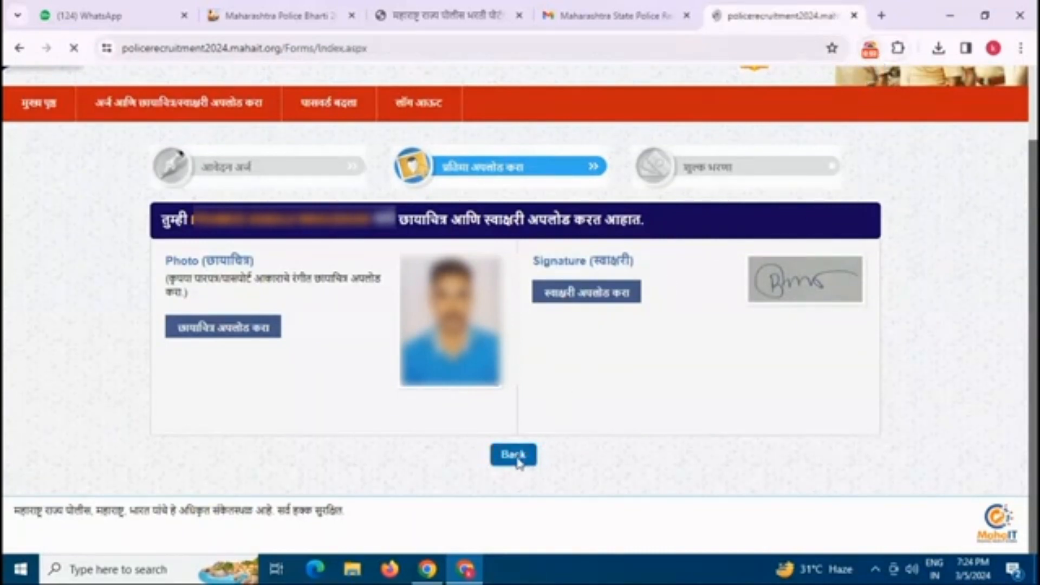
{"action": "scroll", "coordinate": [383, 355], "scroll_direction": "down", "scroll_amount": 5}
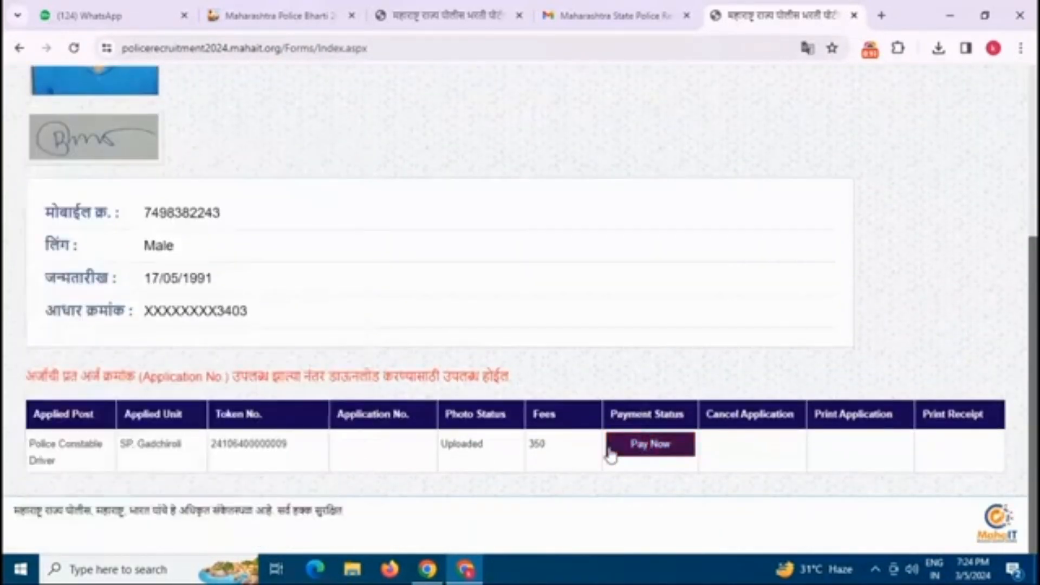
{"action": "left_click", "coordinate": [644, 454]}
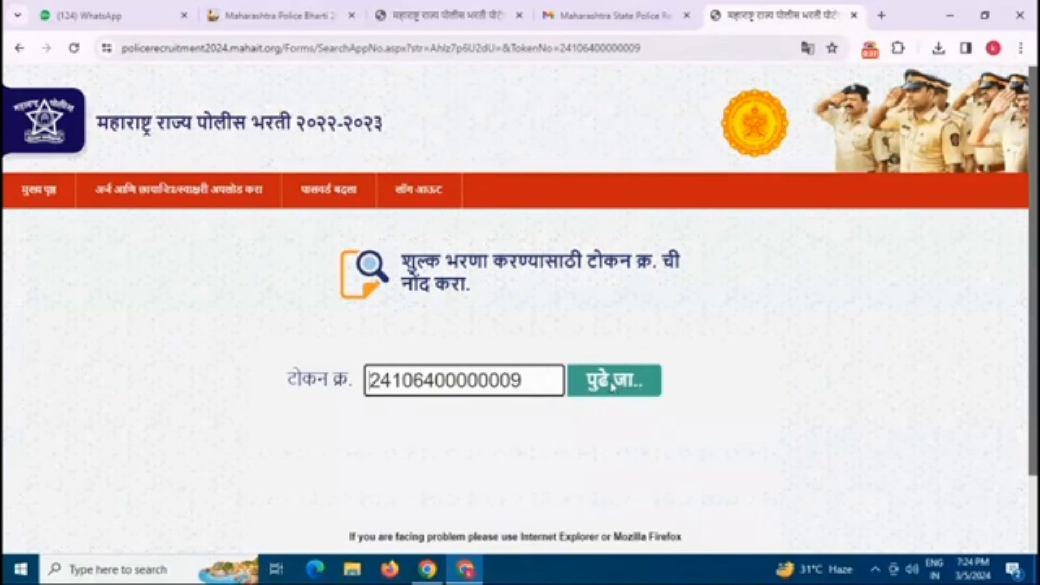
{"action": "left_click", "coordinate": [616, 388]}
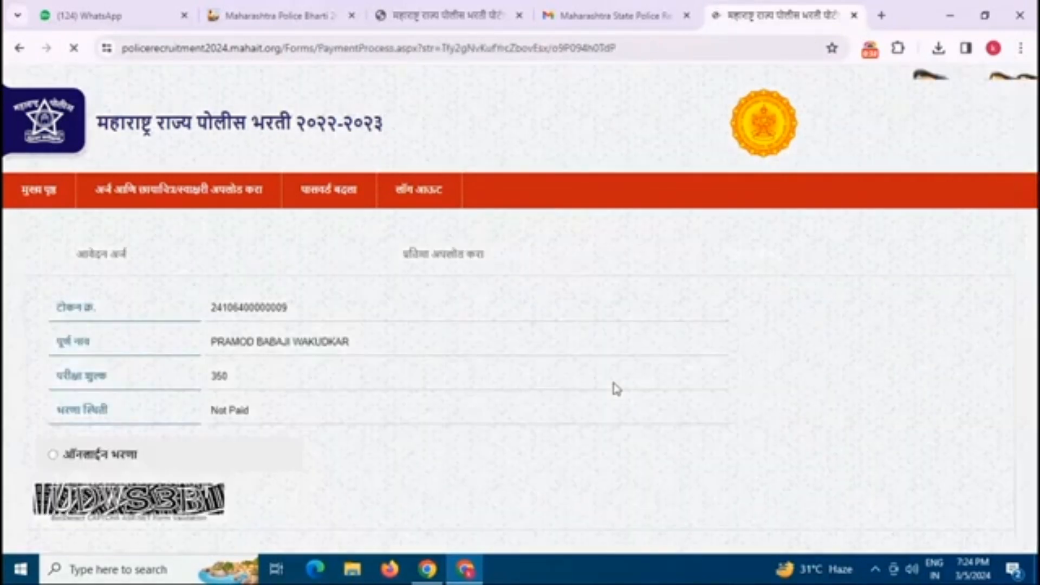
Step: Enter the captcha and submit to reach the MahaOnline payment gateway
{"action": "scroll", "coordinate": [450, 354], "scroll_direction": "down", "scroll_amount": 3}
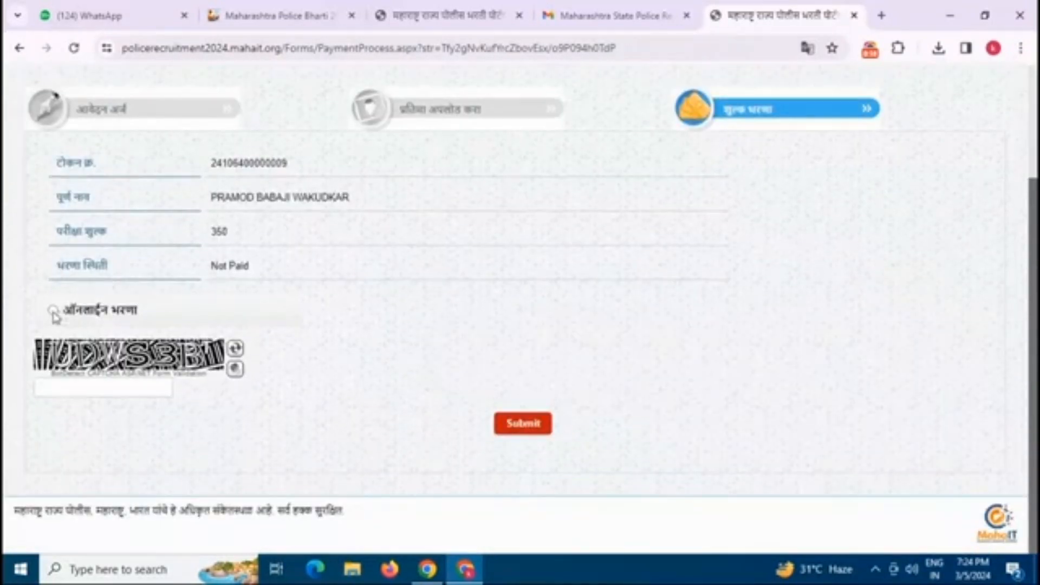
{"action": "left_click", "coordinate": [96, 394]}
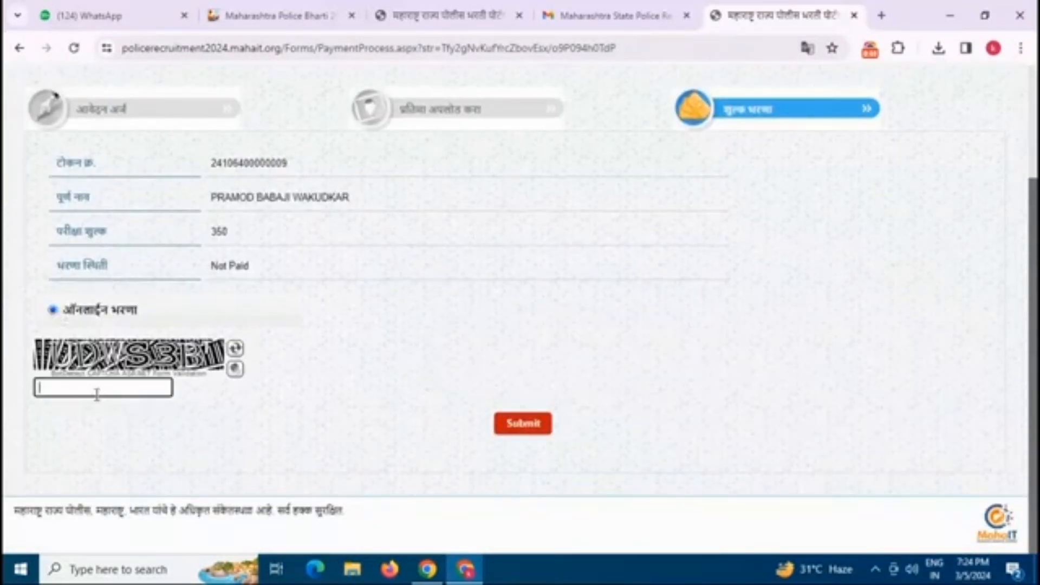
{"action": "type", "text": "u"}
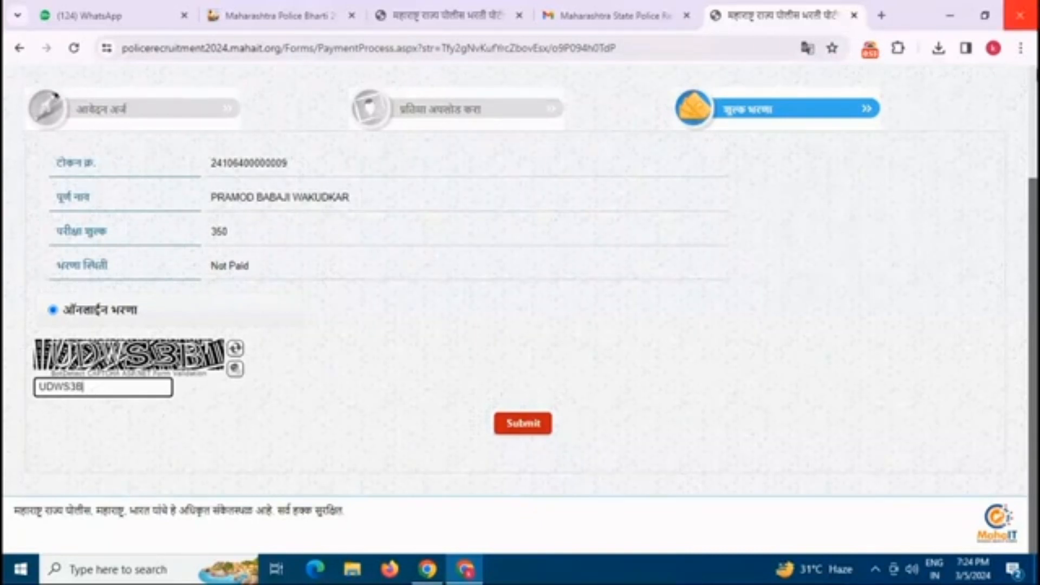
{"action": "left_click", "coordinate": [528, 427]}
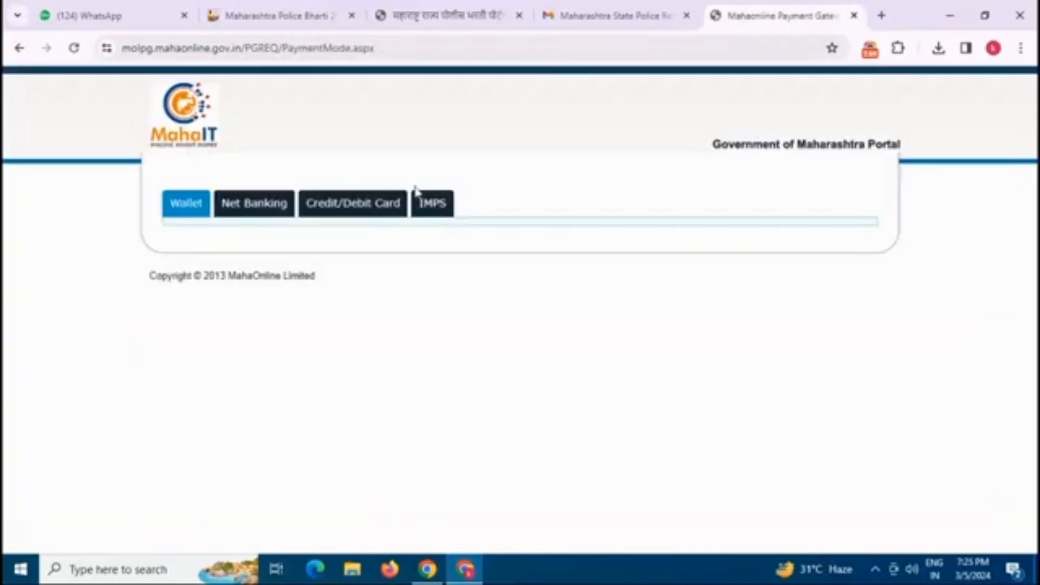
Step: Pay the ₹350 fee via IMPS / Pay Gov India on BillDesk using a BHIM UPI QR code
{"action": "left_click", "coordinate": [432, 208]}
{"action": "left_click", "coordinate": [770, 244]}
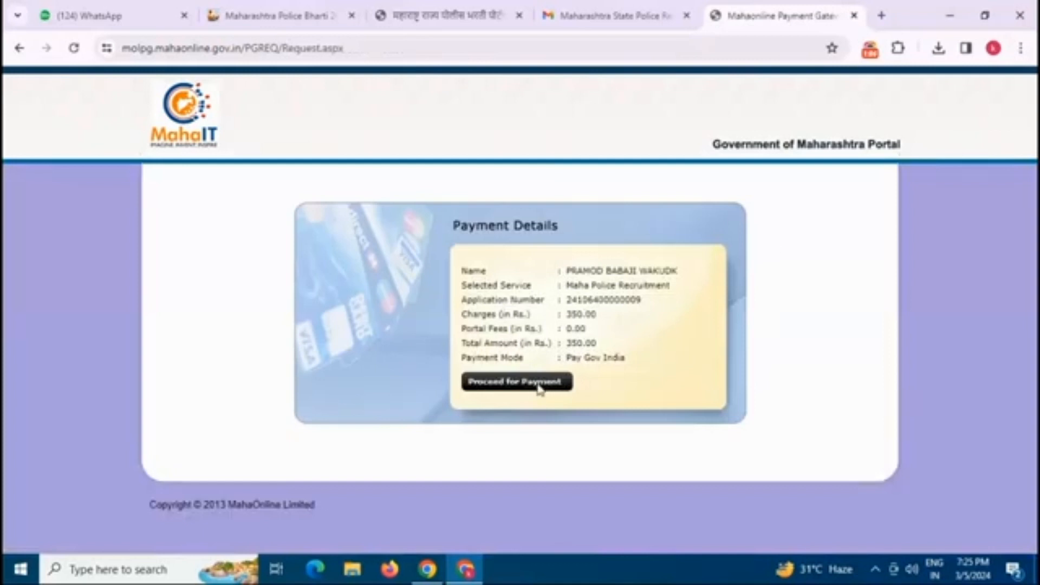
{"action": "left_click", "coordinate": [539, 383]}
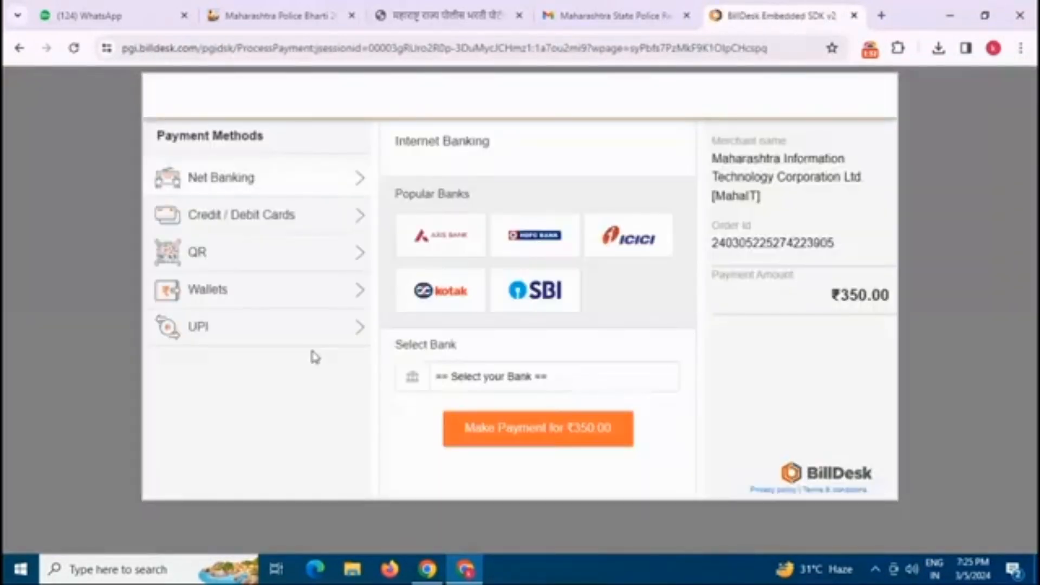
{"action": "left_click", "coordinate": [211, 268]}
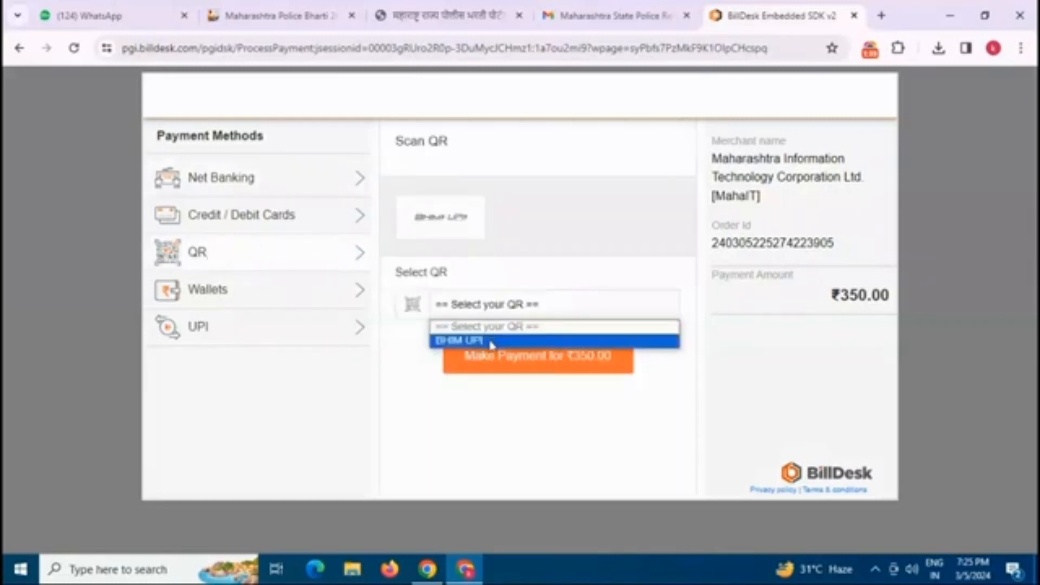
{"action": "left_click", "coordinate": [512, 342]}
{"action": "left_click", "coordinate": [510, 357]}
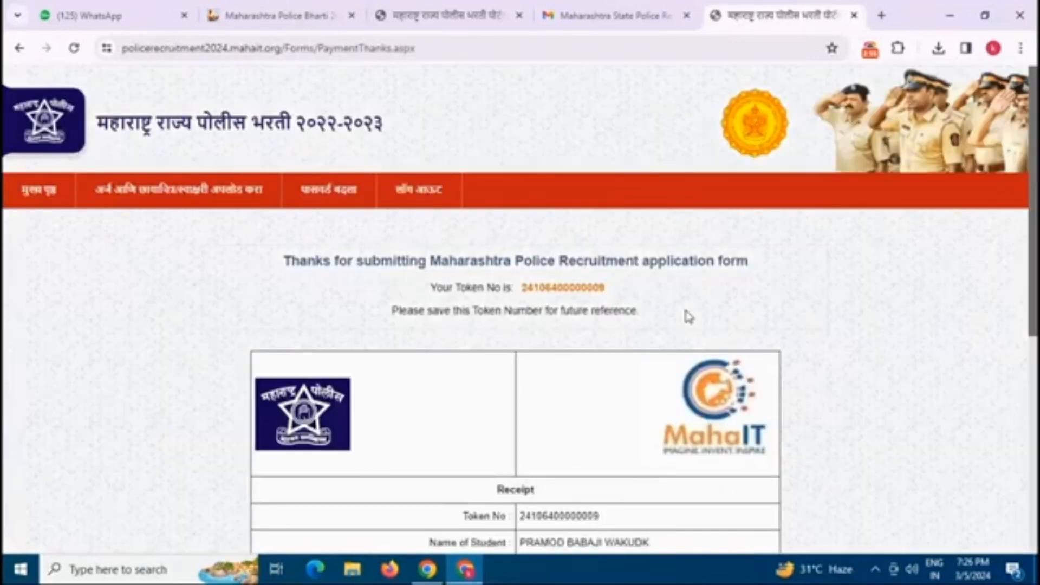
Step: Send the fee payment receipt to the Canon G3010 series printer
{"action": "scroll", "coordinate": [647, 321], "scroll_direction": "down", "scroll_amount": 3}
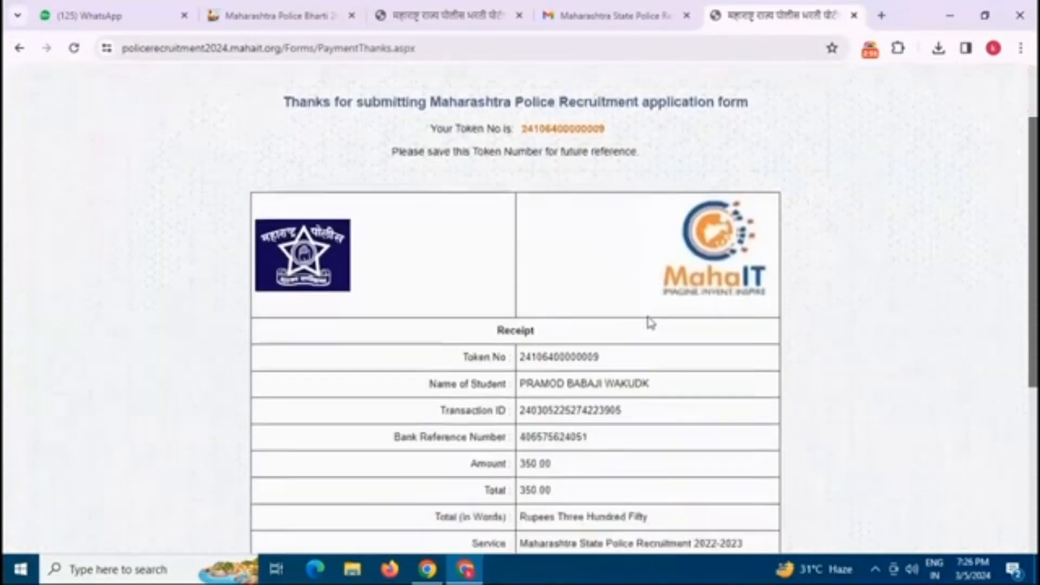
{"action": "scroll", "coordinate": [651, 323], "scroll_direction": "down", "scroll_amount": 4}
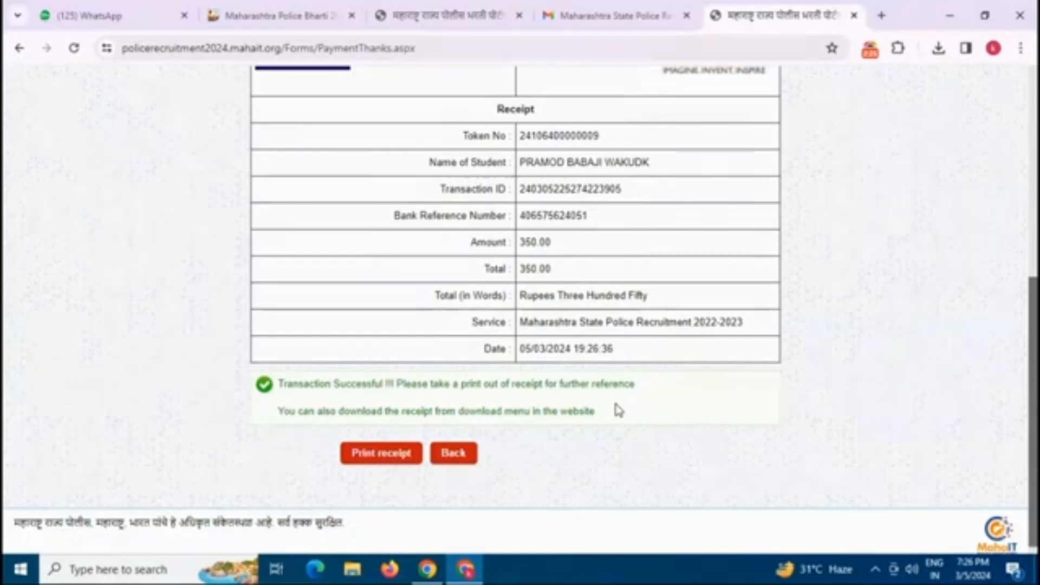
{"action": "scroll", "coordinate": [490, 325], "scroll_direction": "up", "scroll_amount": 3}
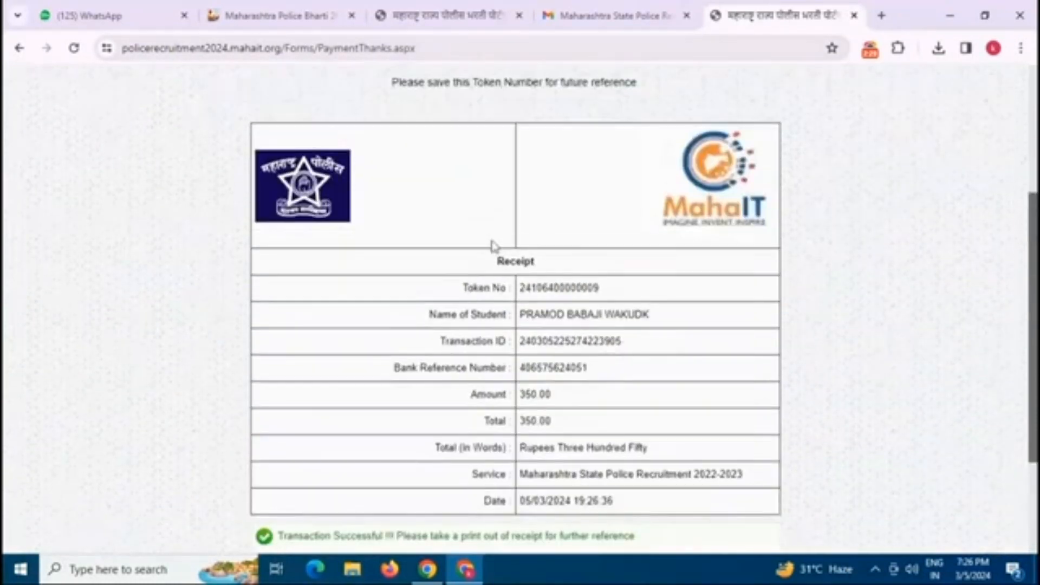
{"action": "scroll", "coordinate": [494, 233], "scroll_direction": "down", "scroll_amount": 1}
{"action": "scroll", "coordinate": [494, 226], "scroll_direction": "down", "scroll_amount": 1}
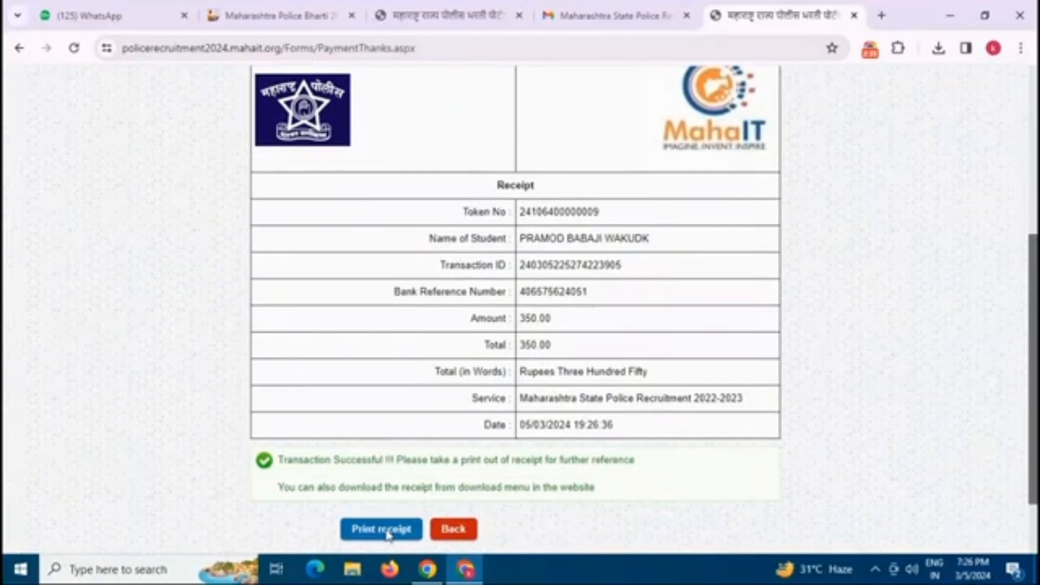
{"action": "left_click", "coordinate": [387, 533]}
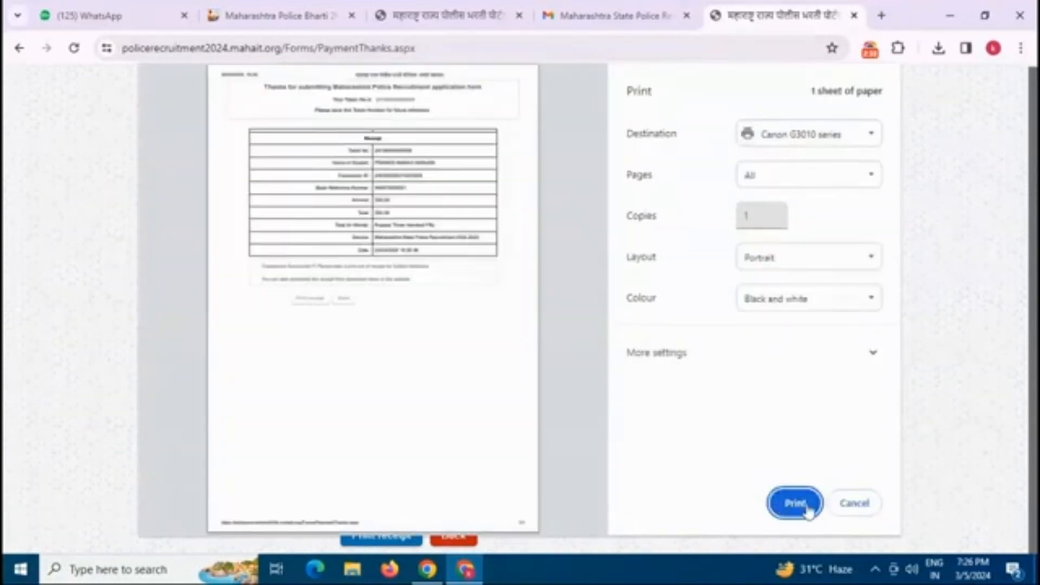
{"action": "left_click", "coordinate": [795, 504]}
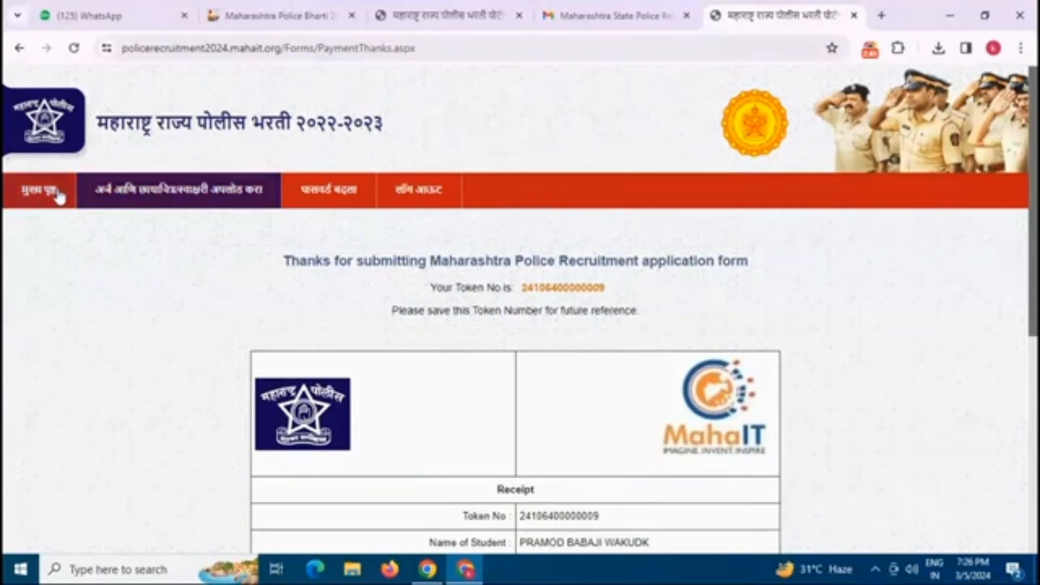
{"action": "scroll", "coordinate": [552, 325], "scroll_direction": "down", "scroll_amount": 8}
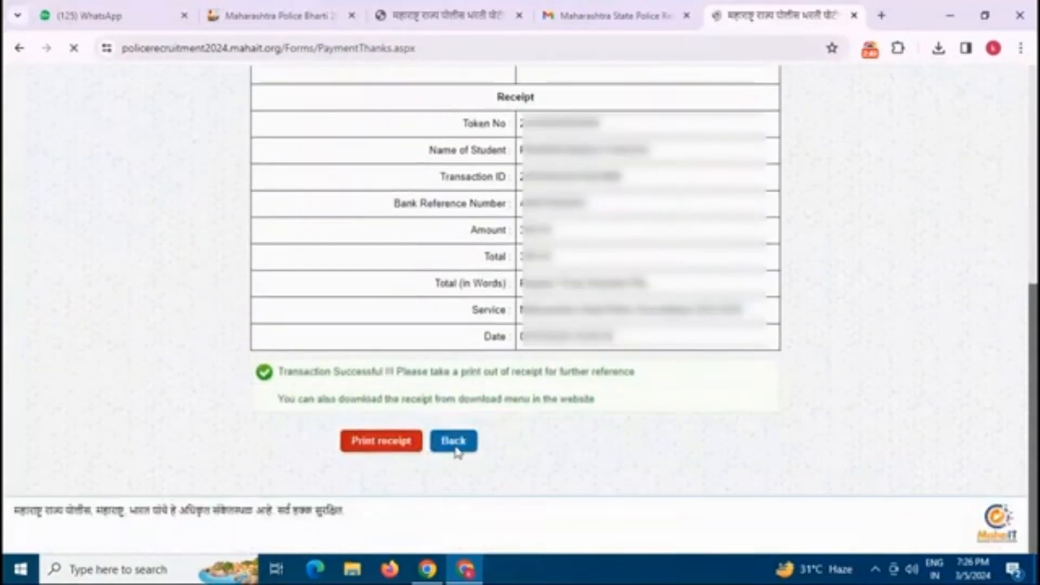
{"action": "scroll", "coordinate": [458, 410], "scroll_direction": "down", "scroll_amount": 5}
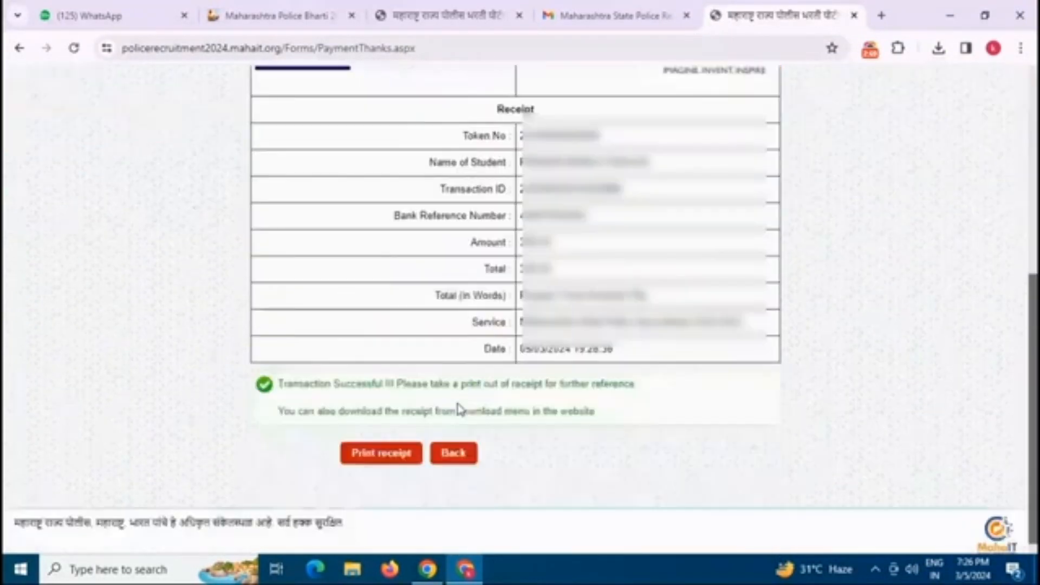
Step: Go back to the applicant profile and load the application form through Print Application and पुढे जा.
{"action": "left_click", "coordinate": [454, 454]}
{"action": "scroll", "coordinate": [450, 370], "scroll_direction": "down", "scroll_amount": 2}
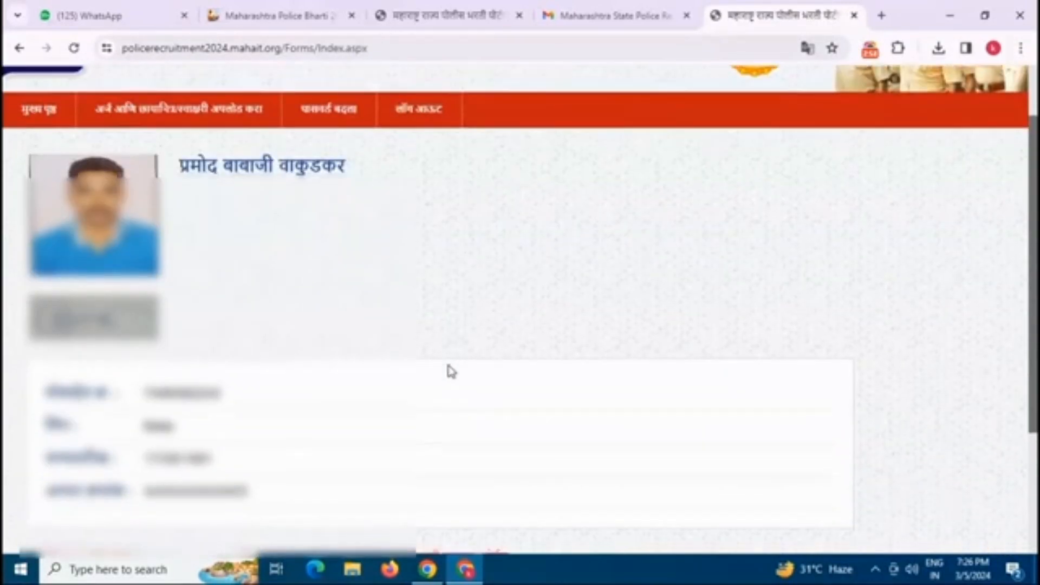
{"action": "scroll", "coordinate": [451, 372], "scroll_direction": "down", "scroll_amount": 3}
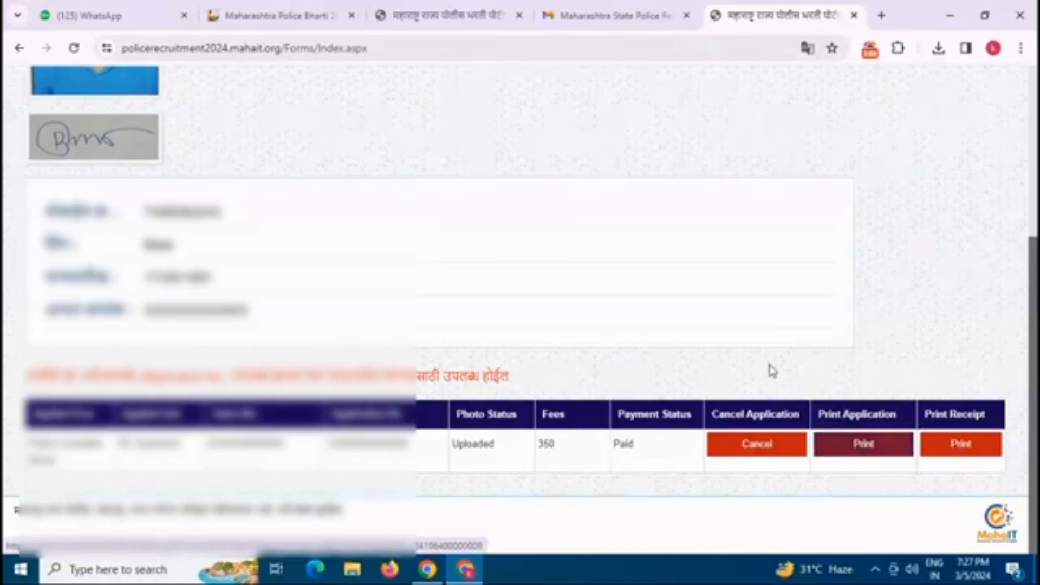
{"action": "scroll", "coordinate": [766, 372], "scroll_direction": "up", "scroll_amount": 3}
{"action": "scroll", "coordinate": [766, 371], "scroll_direction": "down", "scroll_amount": 3}
{"action": "left_click", "coordinate": [868, 452]}
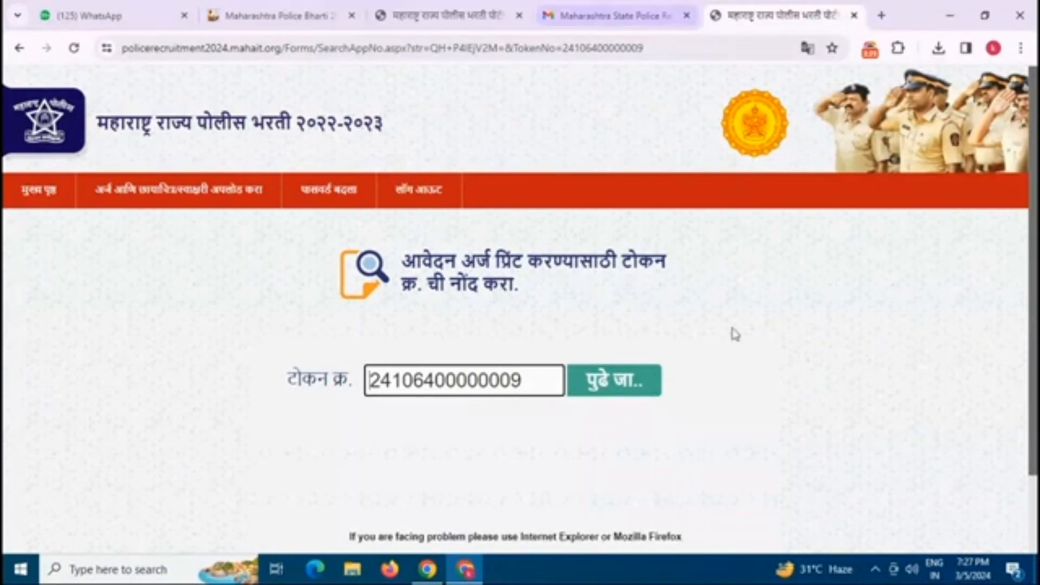
{"action": "left_click", "coordinate": [604, 390]}
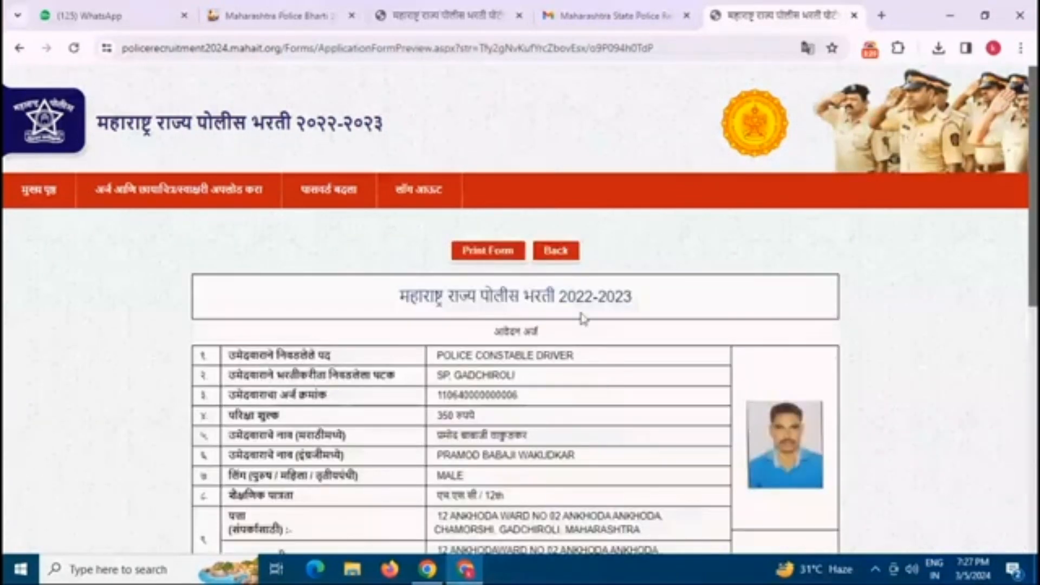
Step: Print the filled police constable application form on the Canon G3010 series printer
{"action": "scroll", "coordinate": [497, 185], "scroll_direction": "down", "scroll_amount": 9}
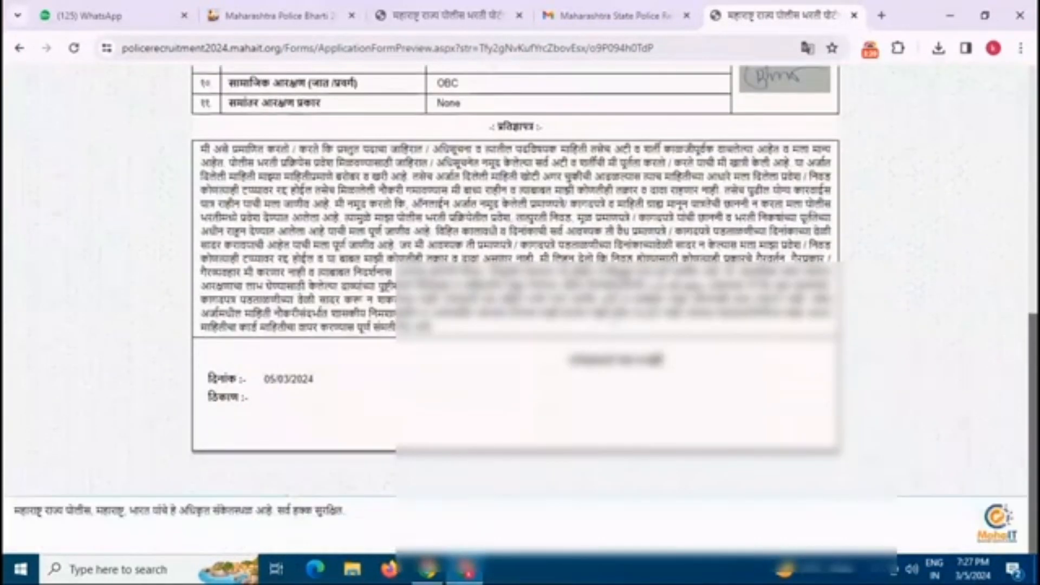
{"action": "scroll", "coordinate": [616, 332], "scroll_direction": "up", "scroll_amount": 10}
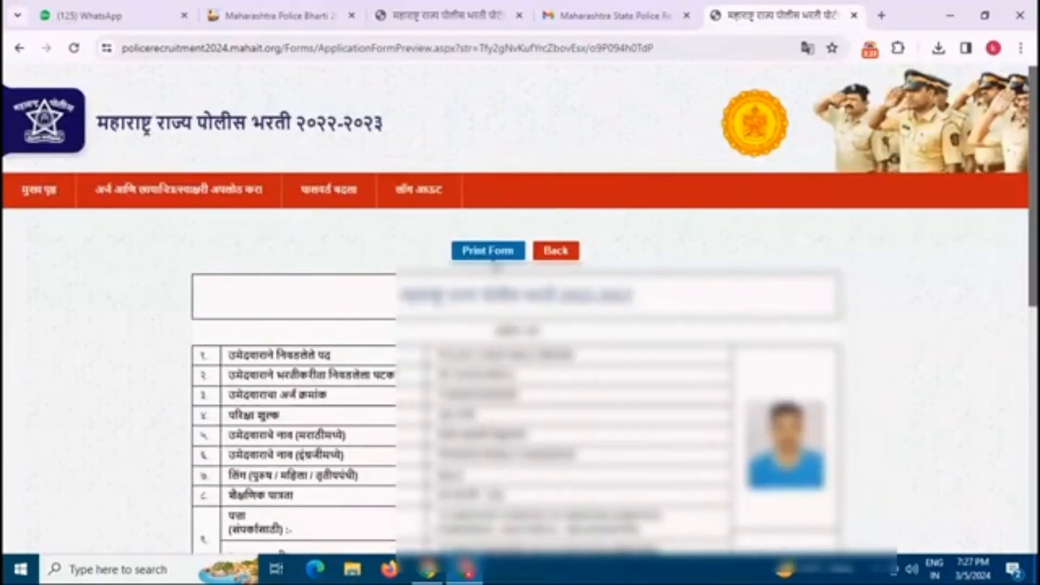
{"action": "left_click", "coordinate": [487, 252]}
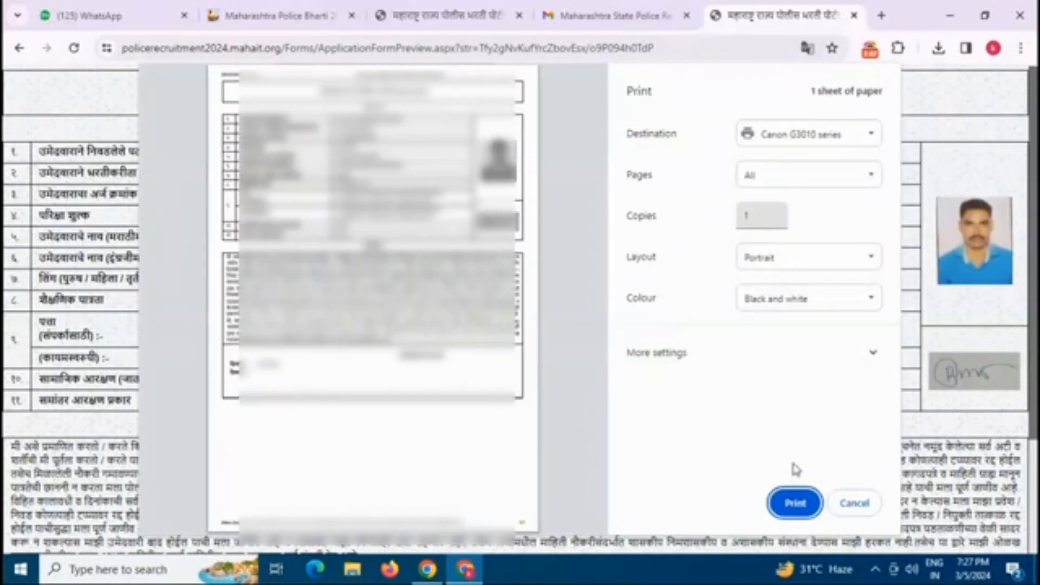
{"action": "left_click", "coordinate": [852, 504]}
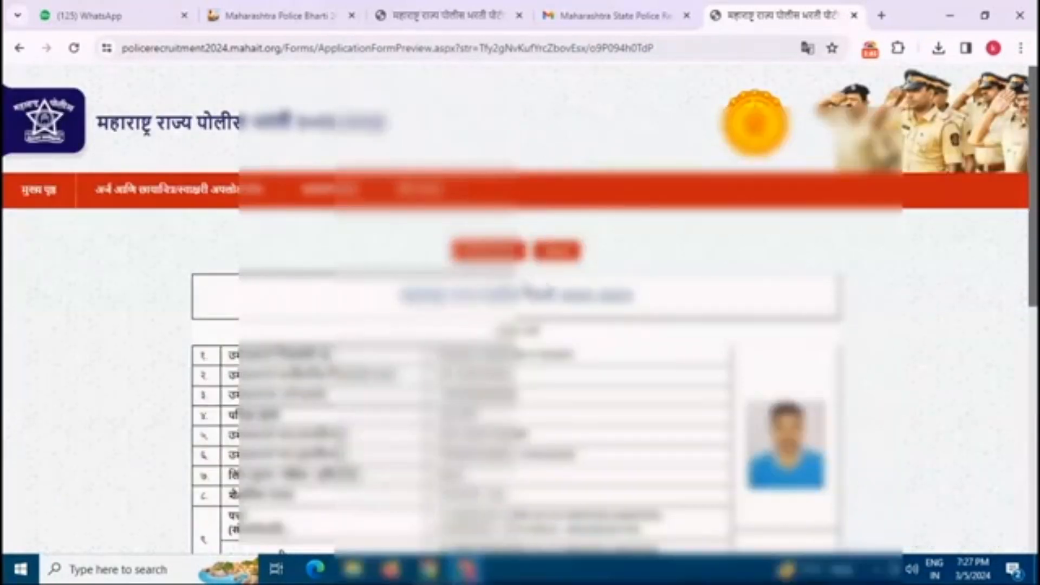
{"action": "left_click", "coordinate": [870, 49]}
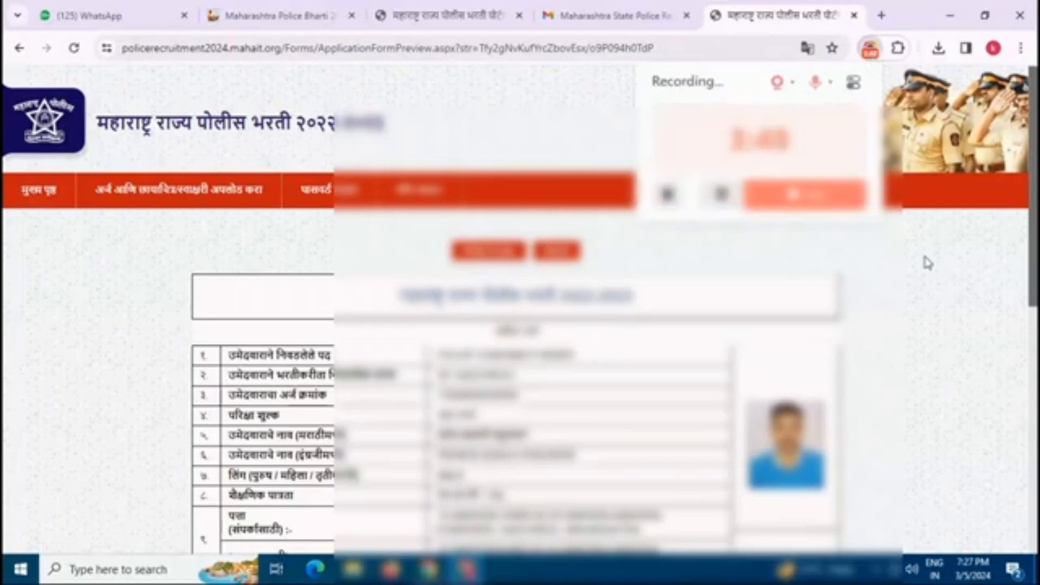
{"action": "left_click", "coordinate": [919, 149]}
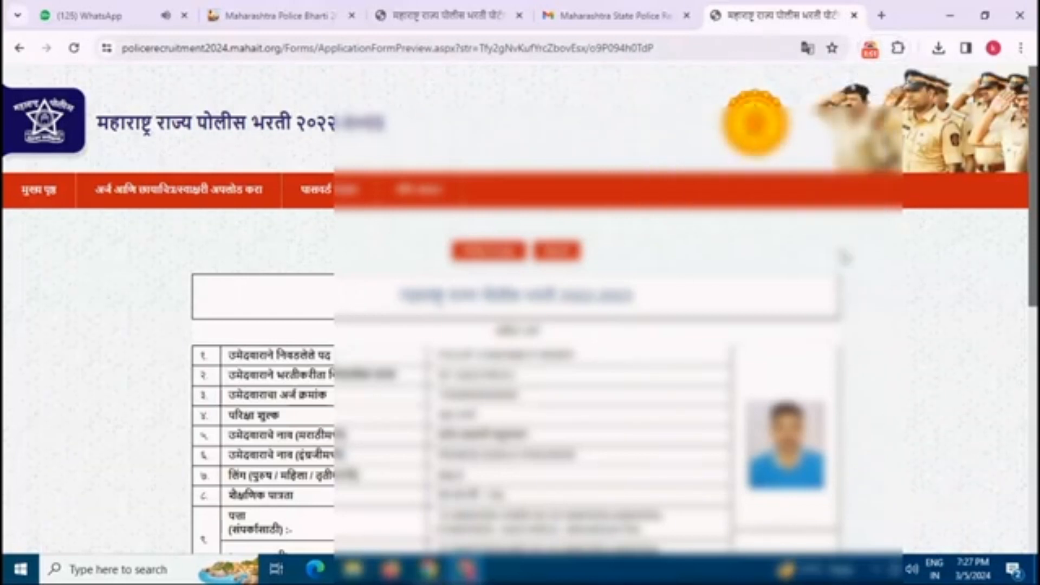
{"action": "scroll", "coordinate": [844, 258], "scroll_direction": "down", "scroll_amount": 3}
{"action": "scroll", "coordinate": [844, 258], "scroll_direction": "down", "scroll_amount": 6}
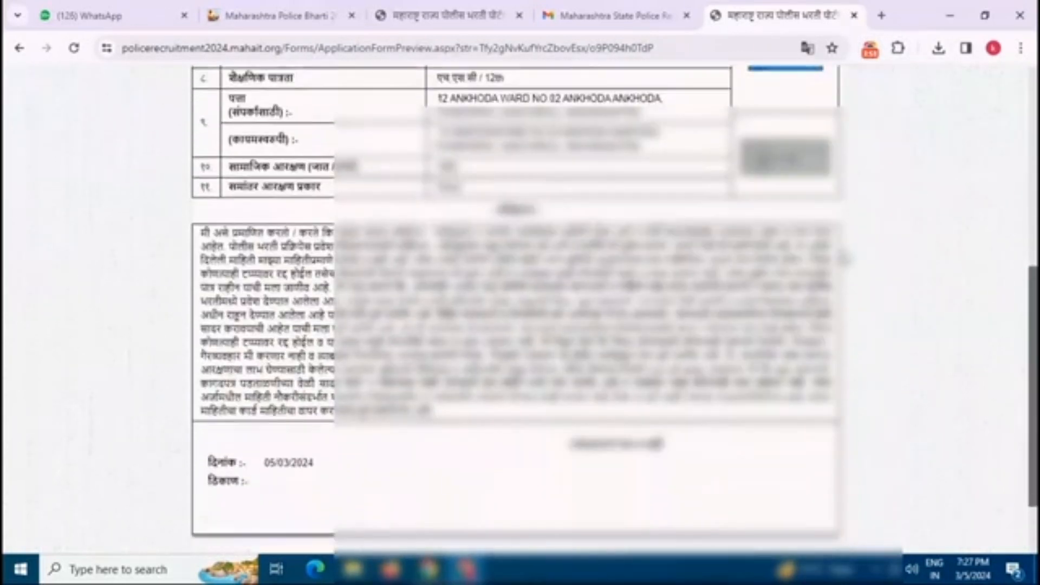
{"action": "scroll", "coordinate": [844, 259], "scroll_direction": "up", "scroll_amount": 9}
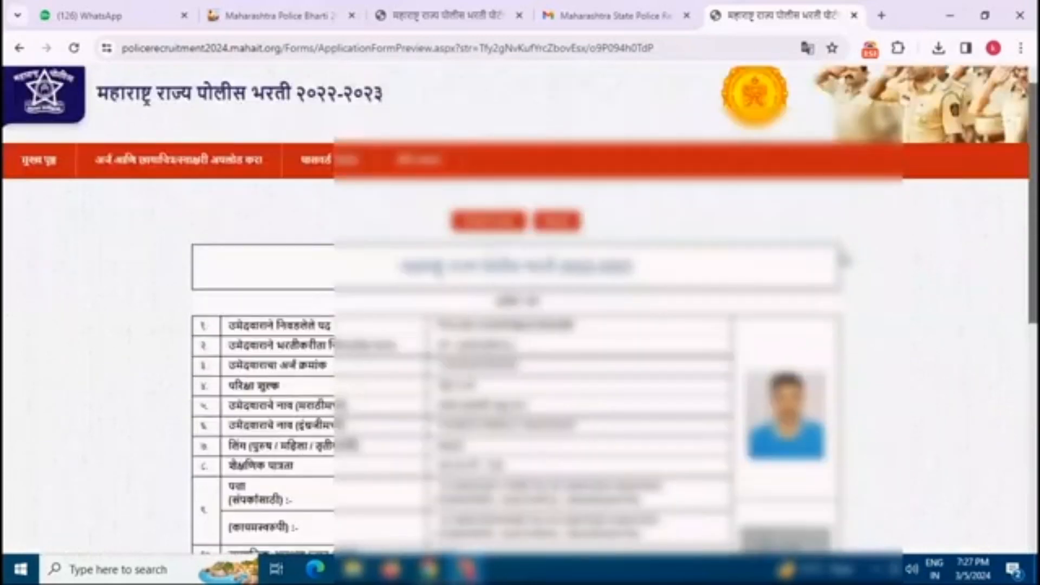